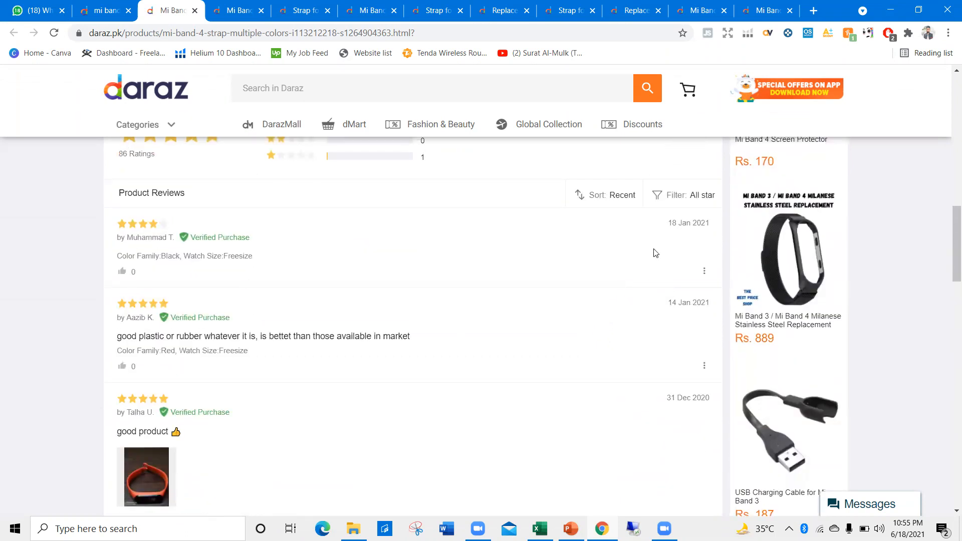
Examine the dated product reviews of the Mi Band 4 strap listing to count those from 2021
scroll(552, 281, "down", 15)
scroll(501, 296, "up", 3)
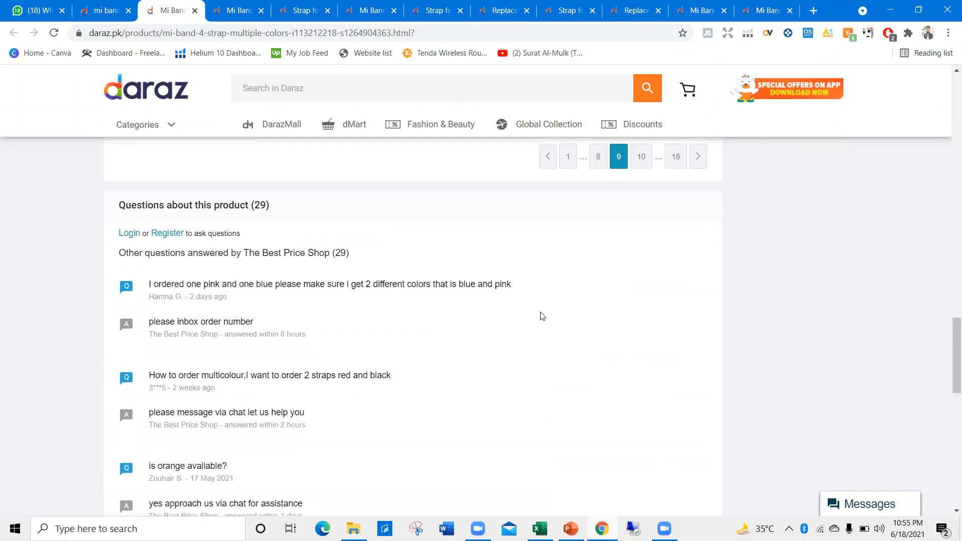
scroll(546, 316, "up", 3)
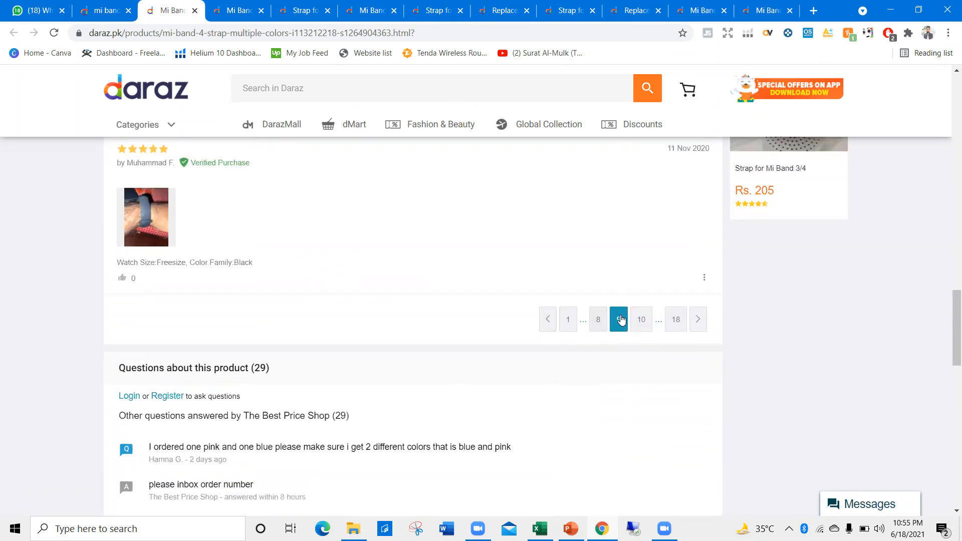
left_click(567, 320)
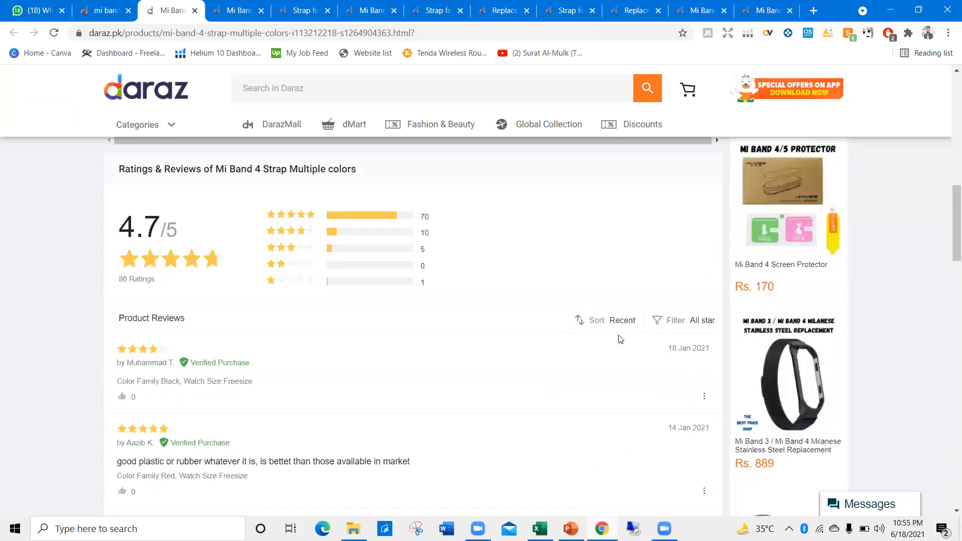
scroll(428, 284, "down", 3)
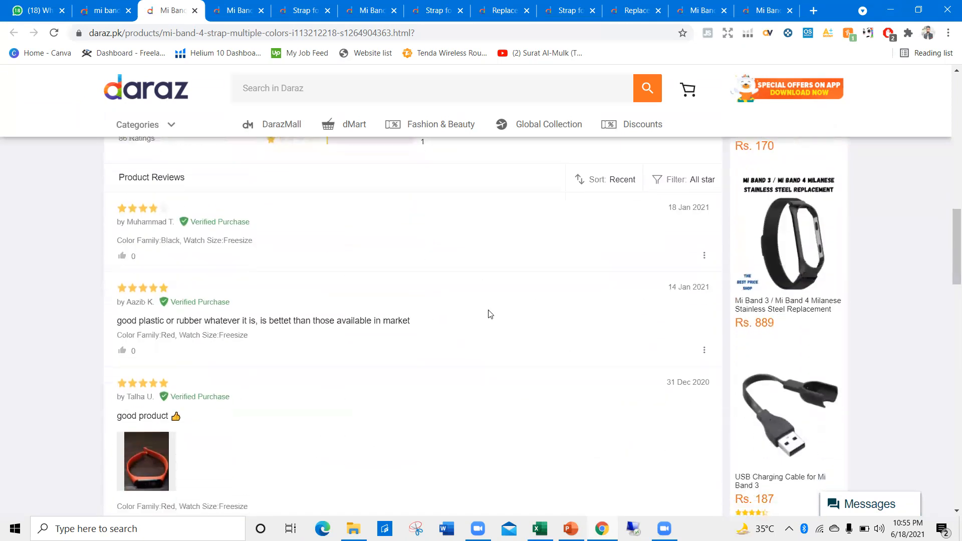
scroll(552, 311, "down", 8)
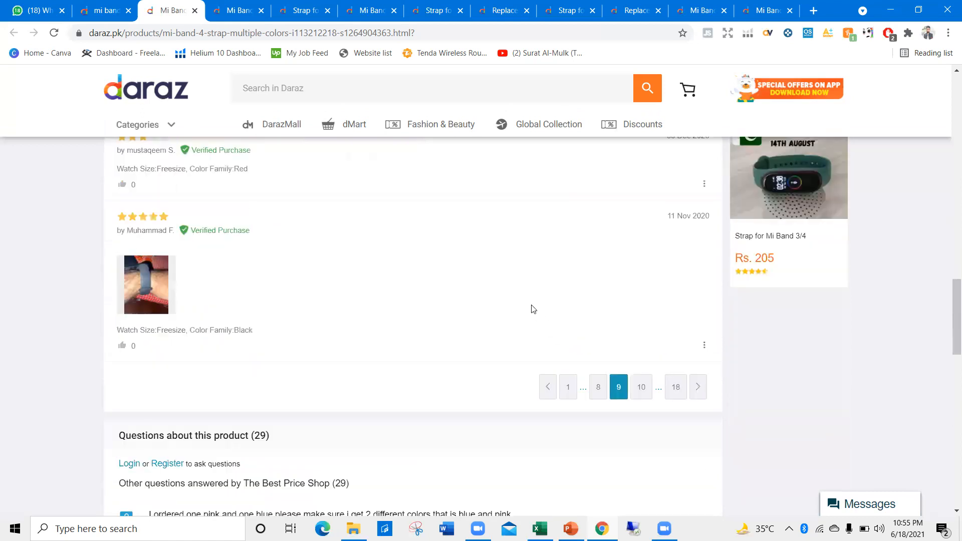
scroll(533, 309, "down", 1)
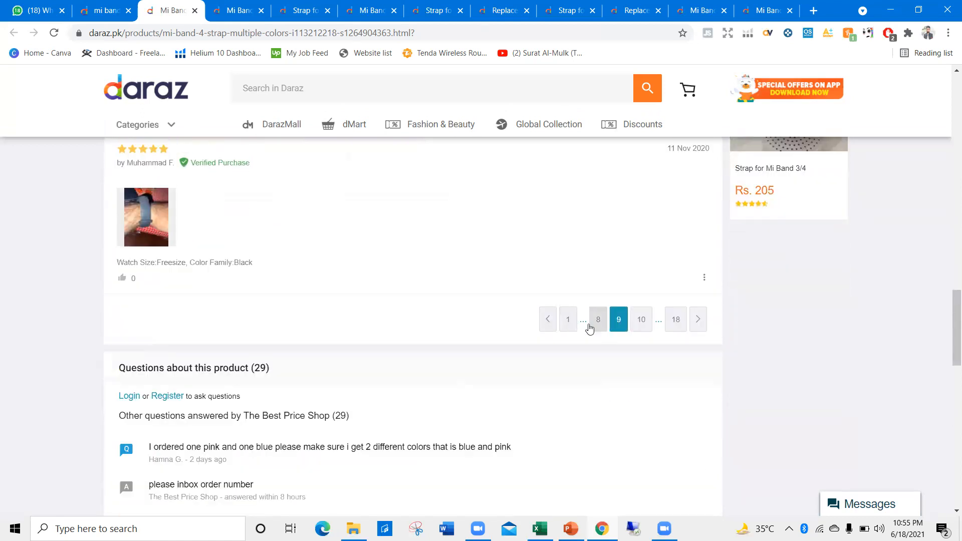
left_click(591, 322)
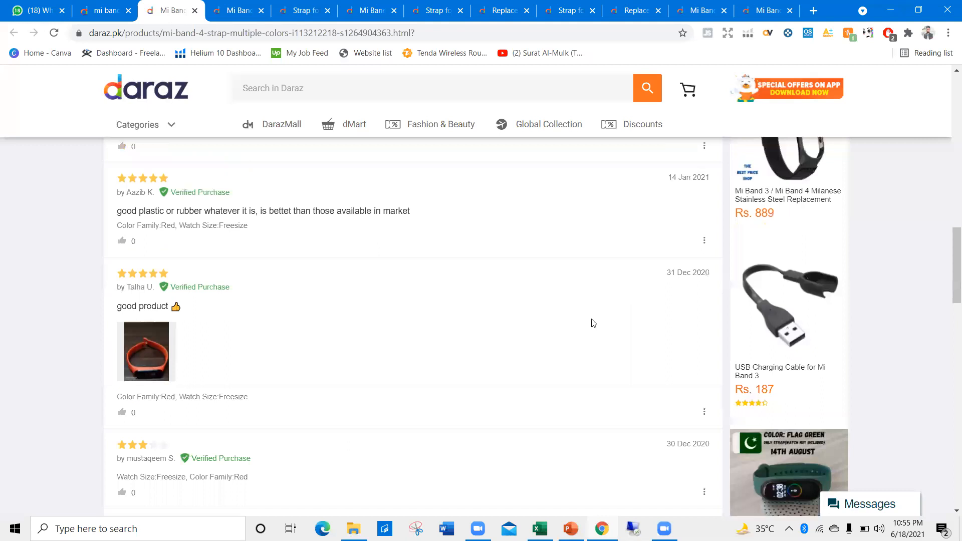
scroll(660, 219, "down", 4)
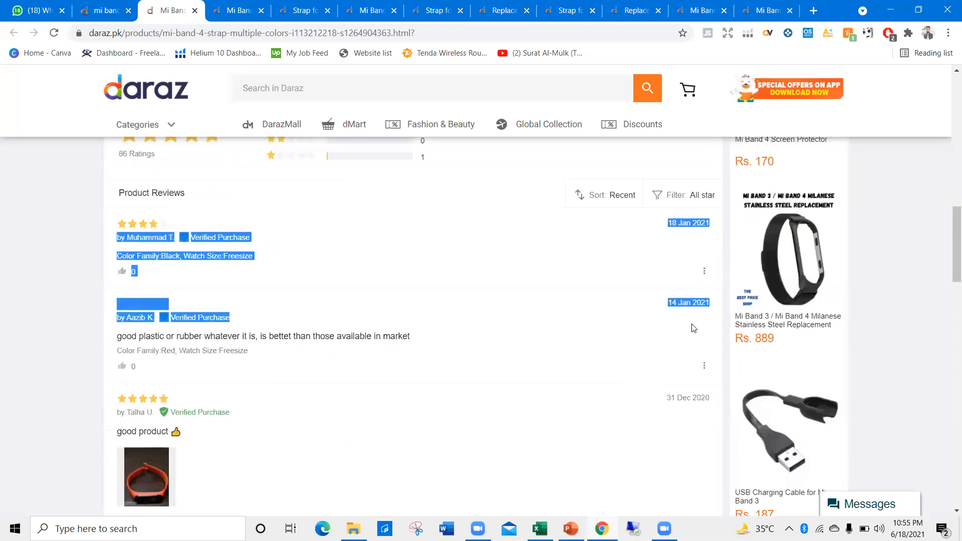
Switch to the Excel workbook and enter 42 as the 2021 Reviews of product 1
key("alt+Tab")
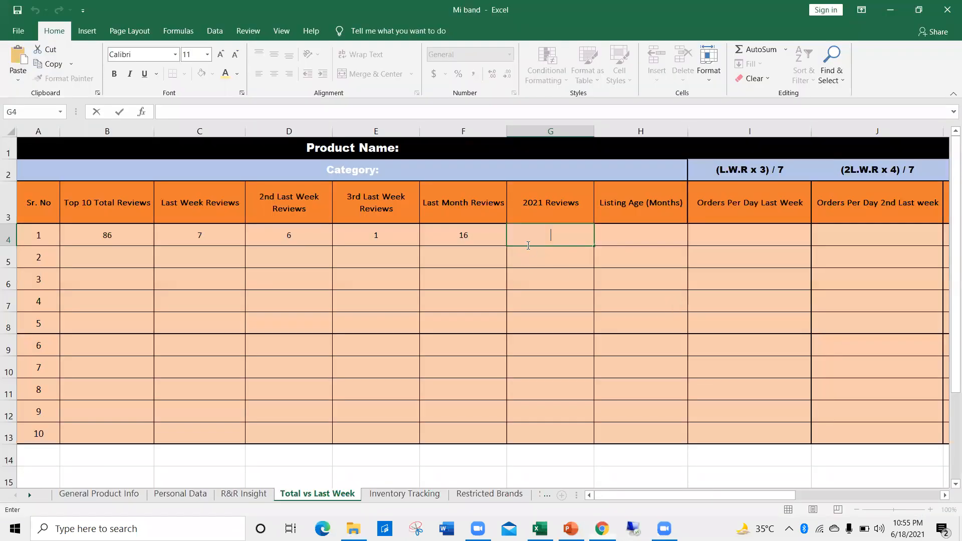
type("24")
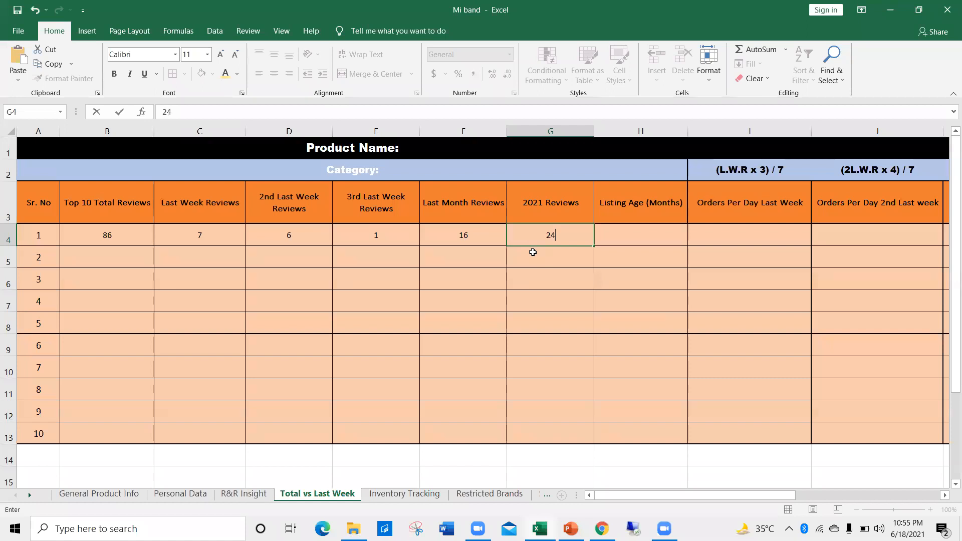
key("BackSpace")
key("BackSpace")
type("42")
key("Return")
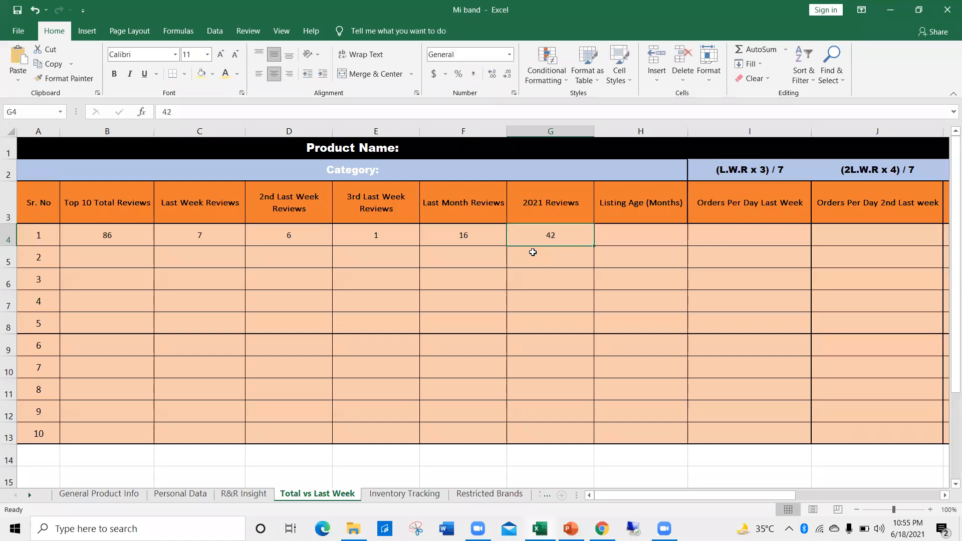
Check the strap listing in Chrome again and enter 22 as the Listing Age (Months) of product 1 in Excel
double_click(646, 234)
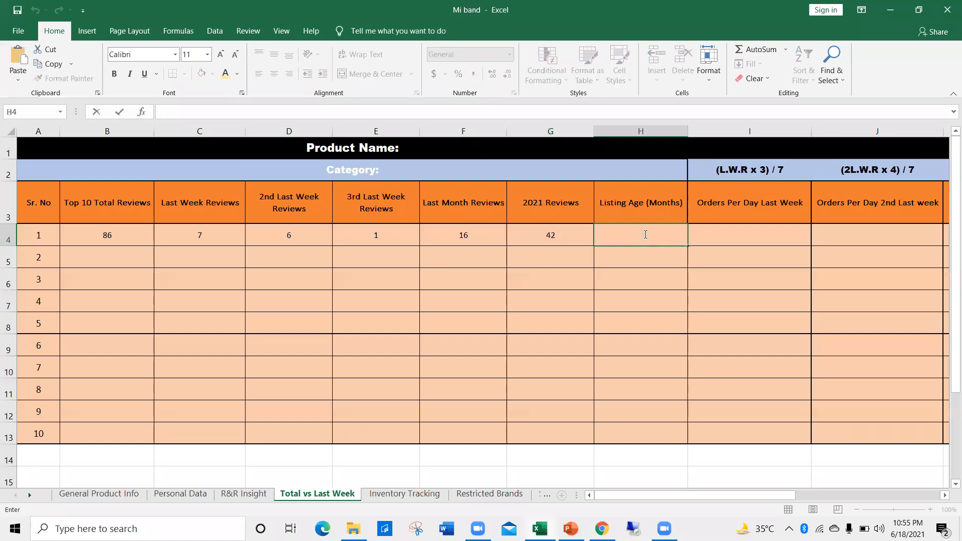
key("alt+Tab")
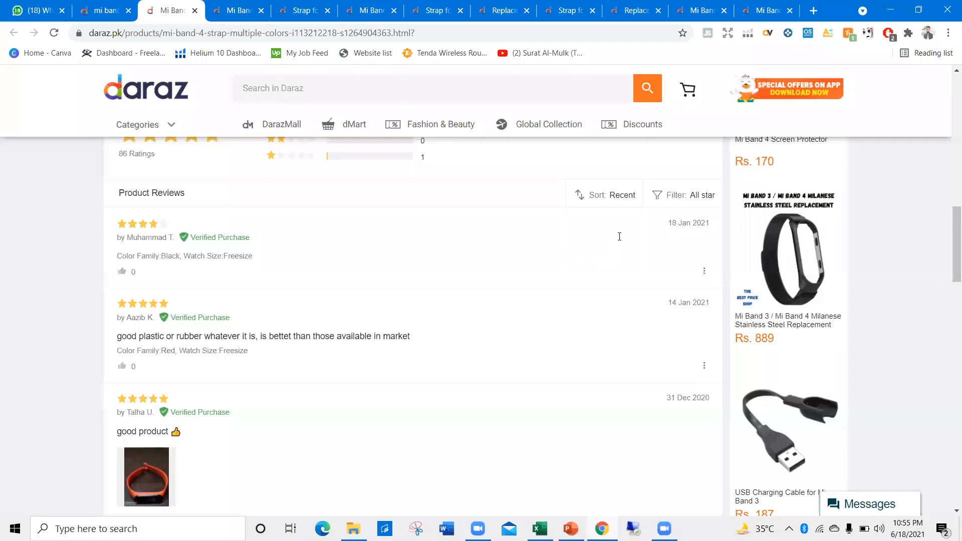
key("alt+Tab")
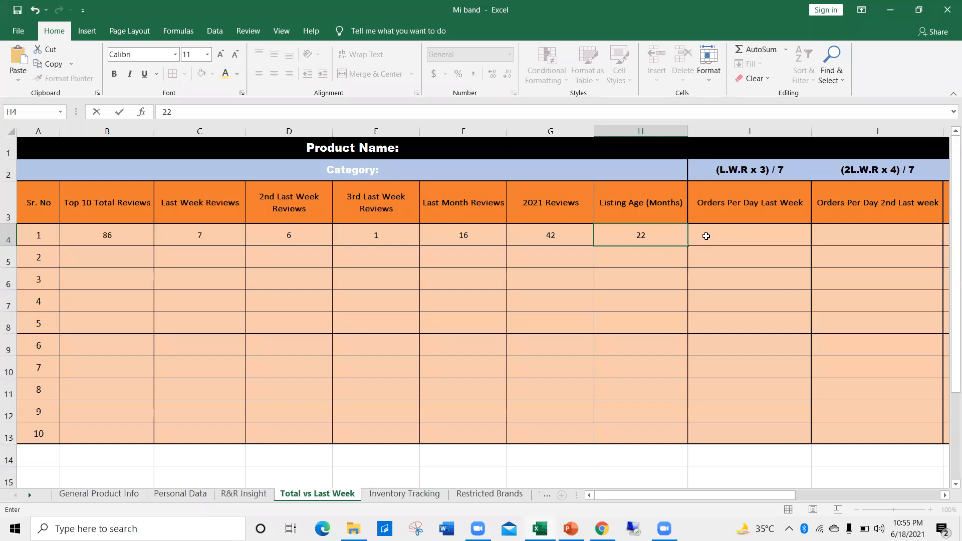
Enter 3 as the Orders Per Day Last Week of product 1
double_click(708, 237)
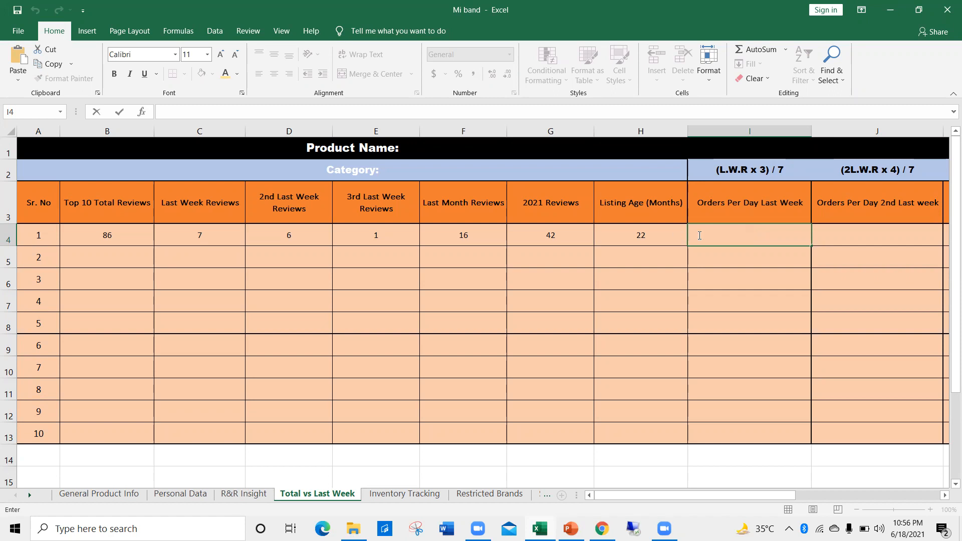
left_click(756, 236)
type("3")
Enter 4 as the Orders Per Day 2nd Last week of product 1
left_click_drag(718, 495, 756, 524)
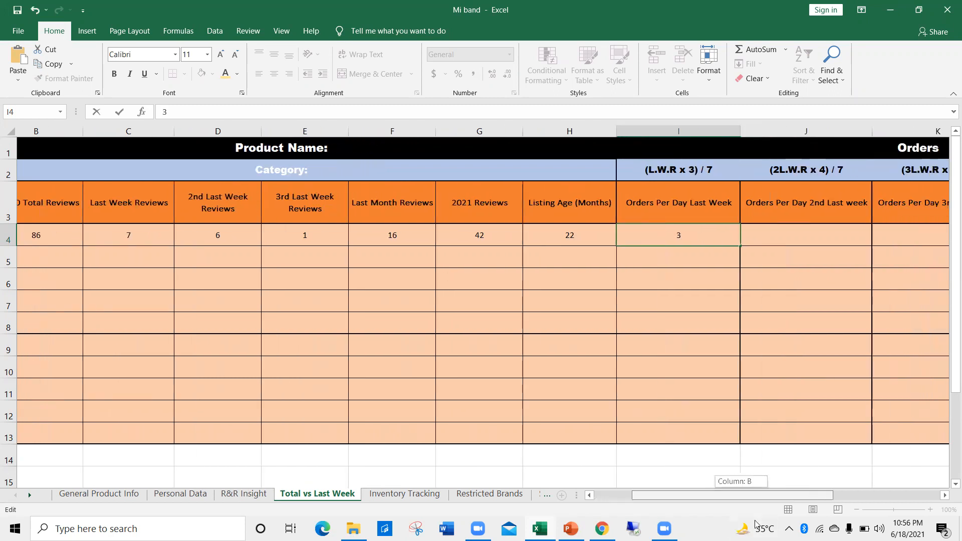
left_click_drag(755, 522, 819, 496)
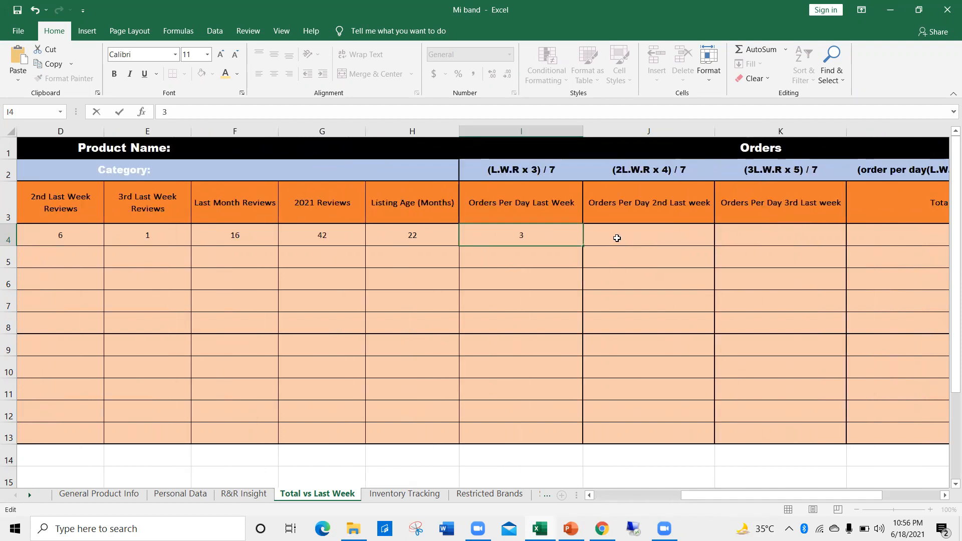
left_click(617, 238)
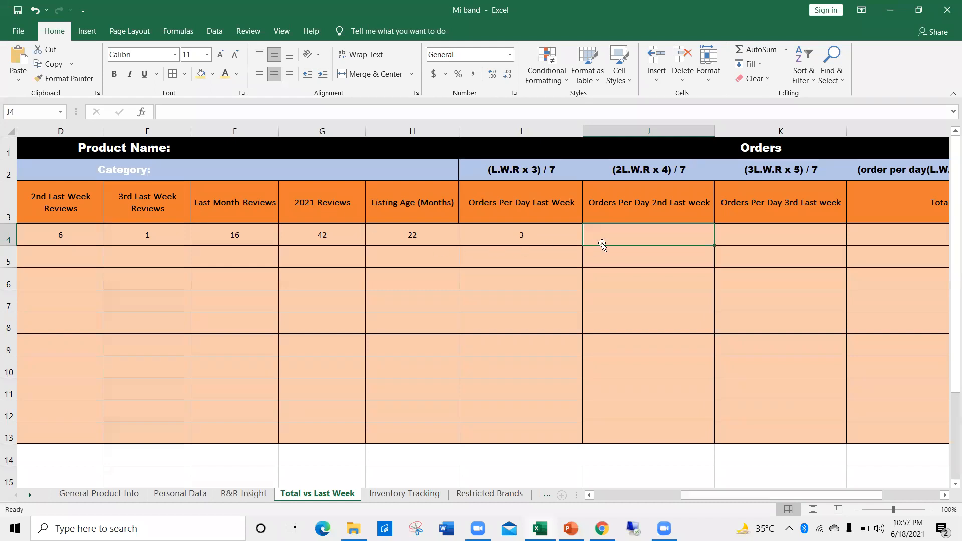
type("4")
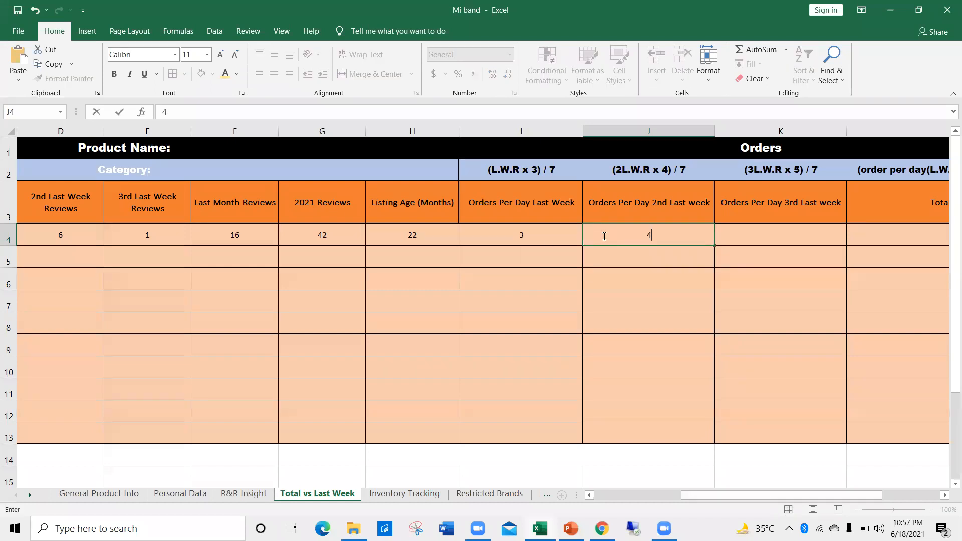
Enter 1 as the Orders Per Day 3rd Last week of product 1
double_click(754, 236)
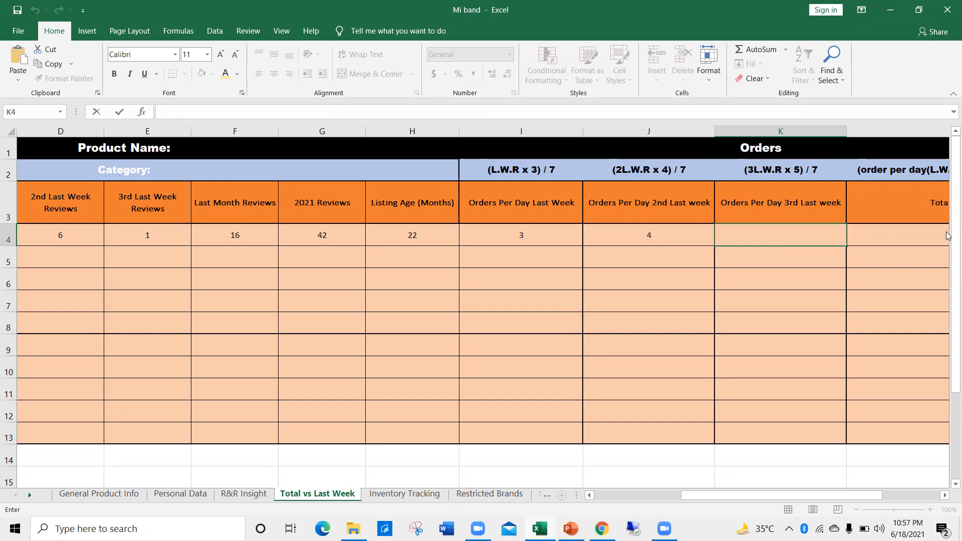
type("1")
scroll(831, 493, "right", 2)
scroll(832, 496, "left", 1)
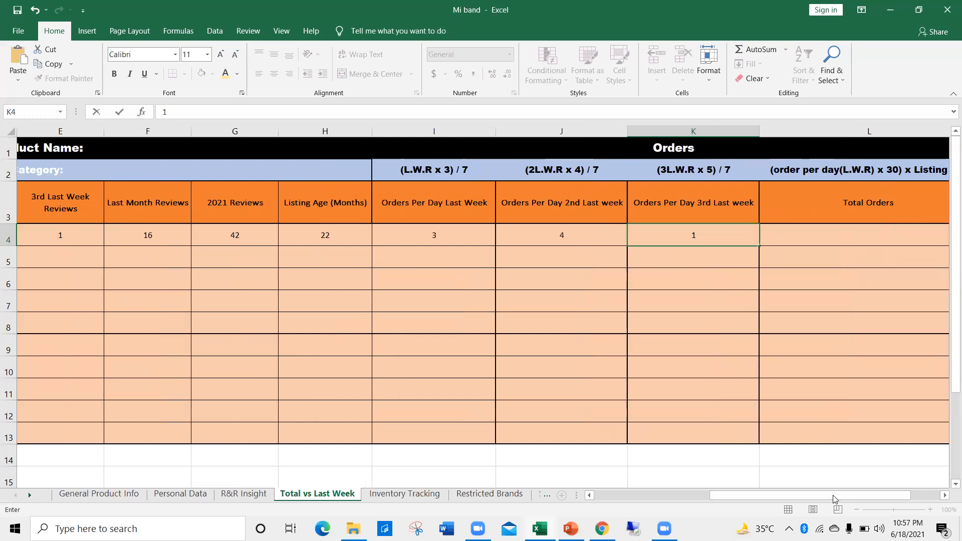
scroll(834, 497, "right", 1)
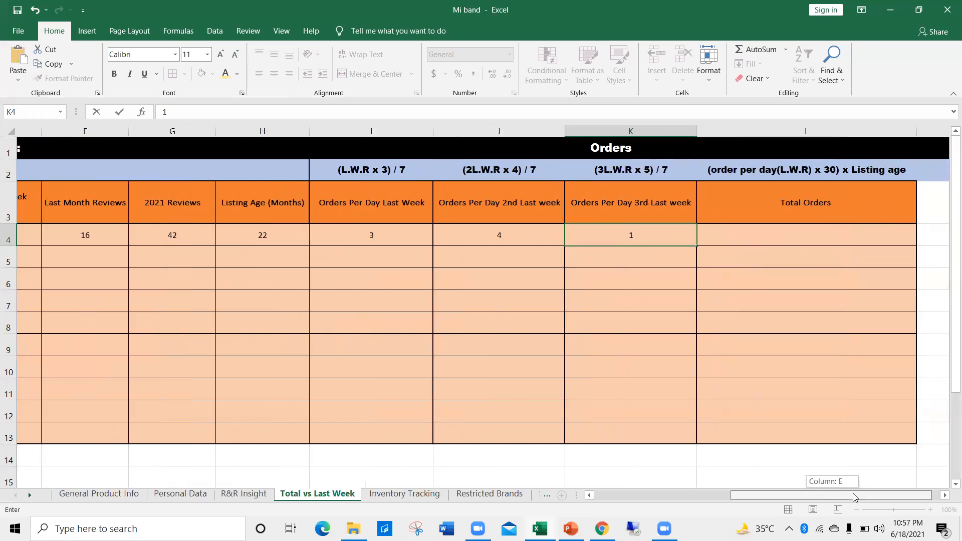
left_click(769, 231)
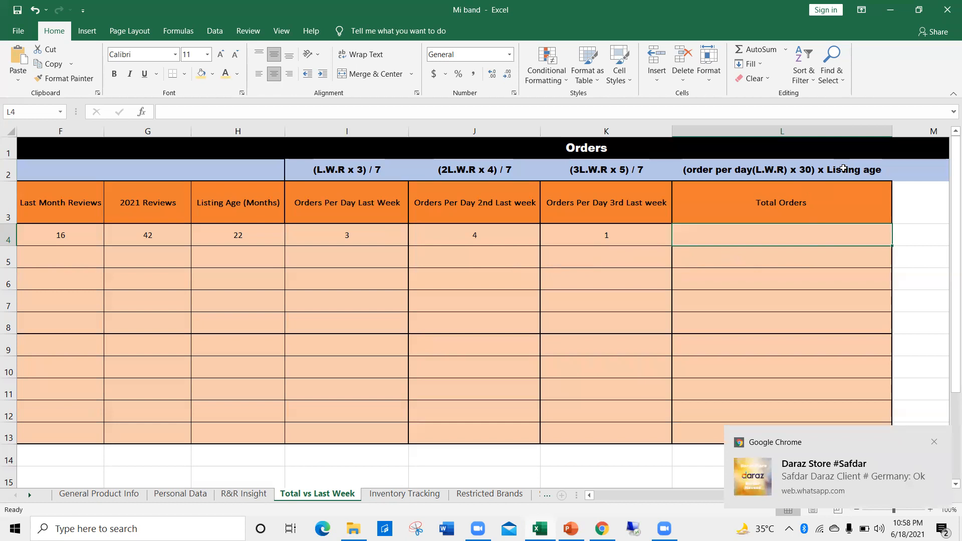
Replace the formula note above the Total Orders heading with "Total Reviews * 3"
left_click(887, 171)
double_click(888, 171)
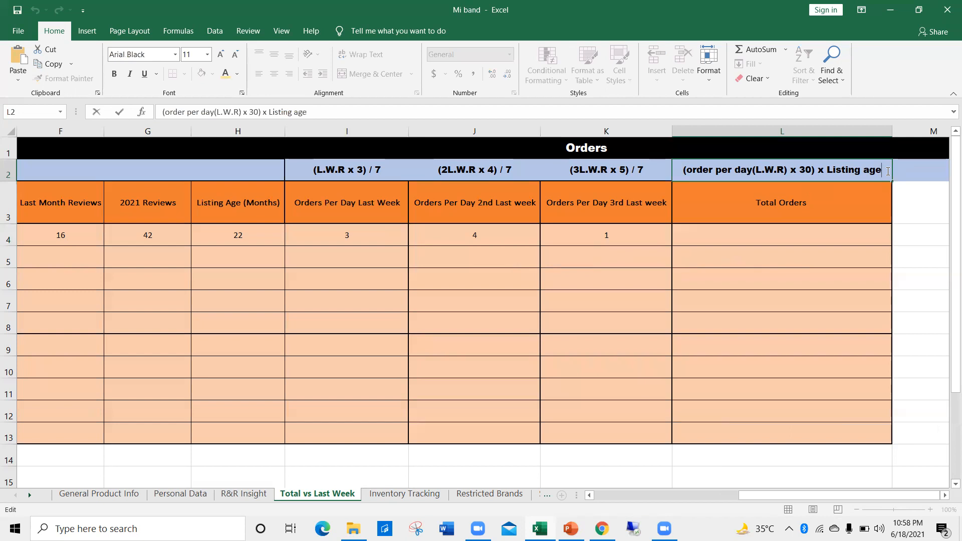
key("BackSpace")
key("BackSpace")
key("BackSpace")
key("BackSpace")
key("BackSpace")
key("BackSpace")
key("BackSpace")
key("BackSpace")
key("BackSpace")
key("BackSpace")
key("BackSpace")
key("BackSpace")
key("BackSpace")
key("BackSpace")
key("BackSpace")
key("BackSpace")
key("BackSpace")
key("BackSpace")
key("BackSpace")
key("BackSpace")
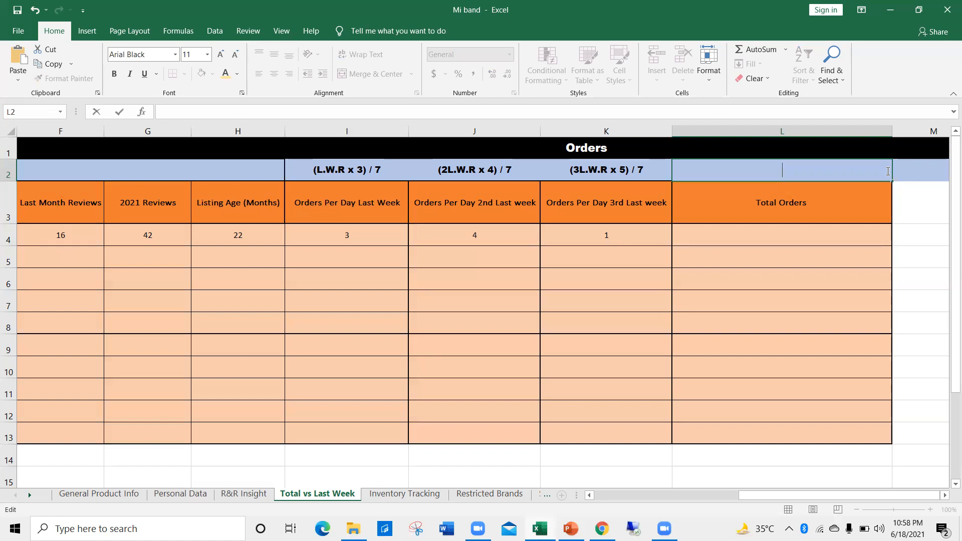
type("T")
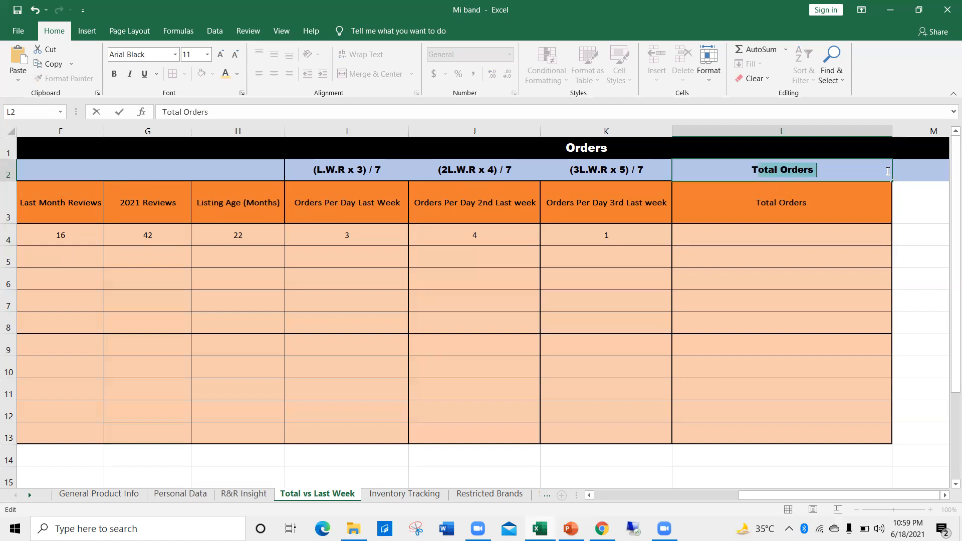
key("BackSpace")
key("BackSpace")
key("BackSpace")
key("BackSpace")
key("BackSpace")
key("BackSpace")
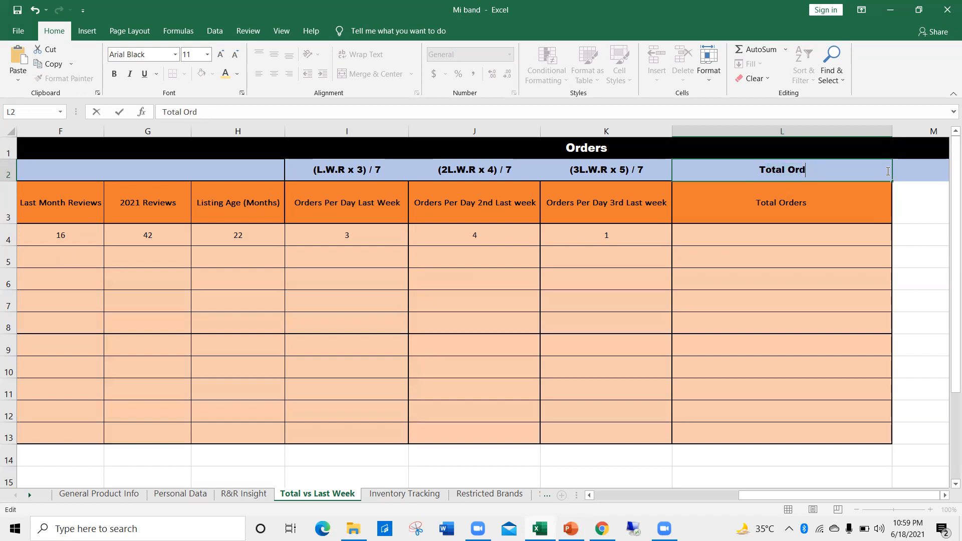
type("Review")
key("BackSpace")
key("BackSpace")
type("ews")
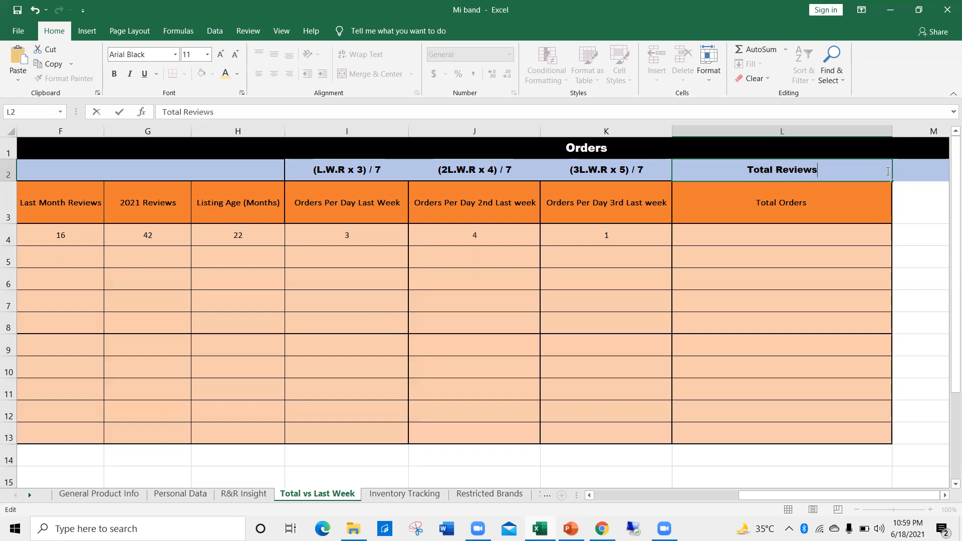
type(" * 3")
key("ctrl+Return")
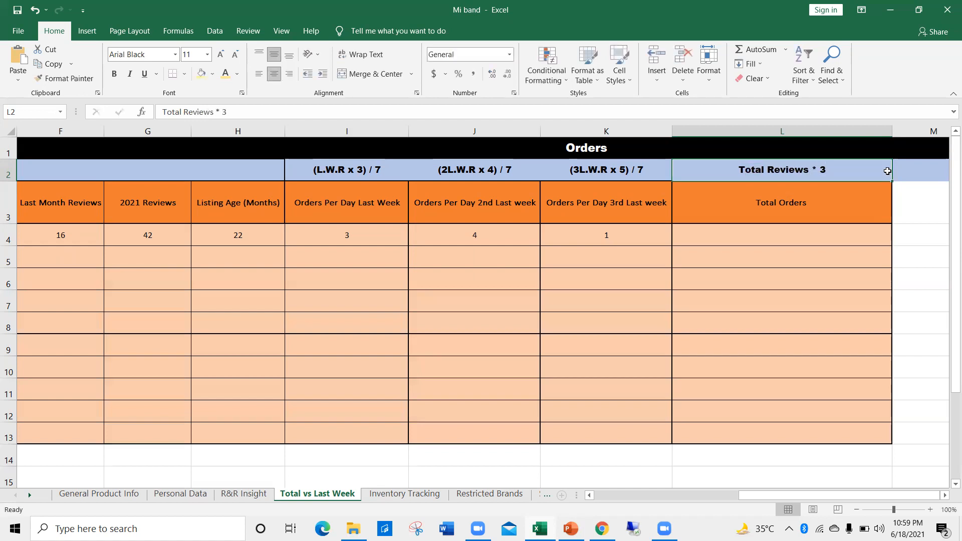
Enter 258 as the Total Orders of product 1
left_click(772, 237)
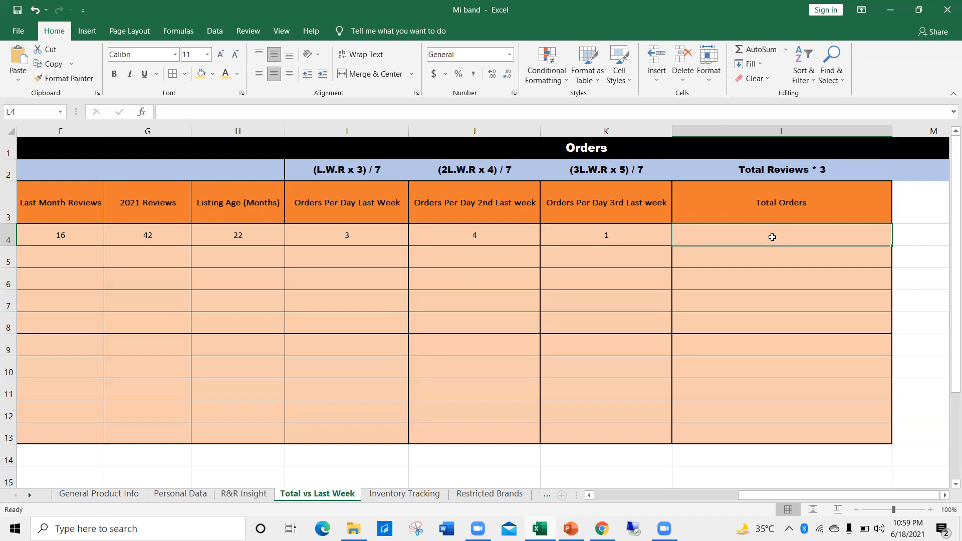
double_click(737, 239)
type("258")
key("ctrl+Return")
left_click_drag(739, 495, 593, 497)
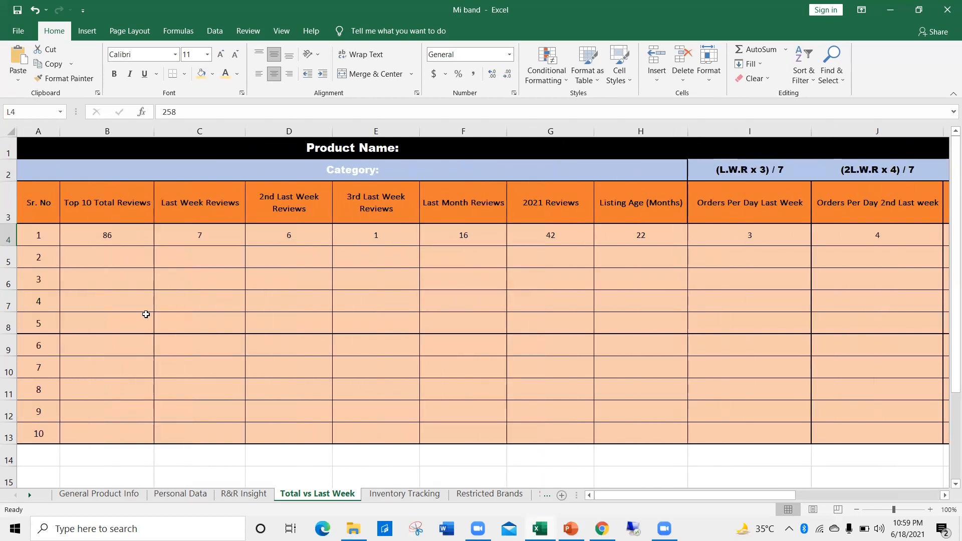
Switch to Chrome and examine the ratings and reviews on the other open Mi Band strap listings
key("alt+Tab")
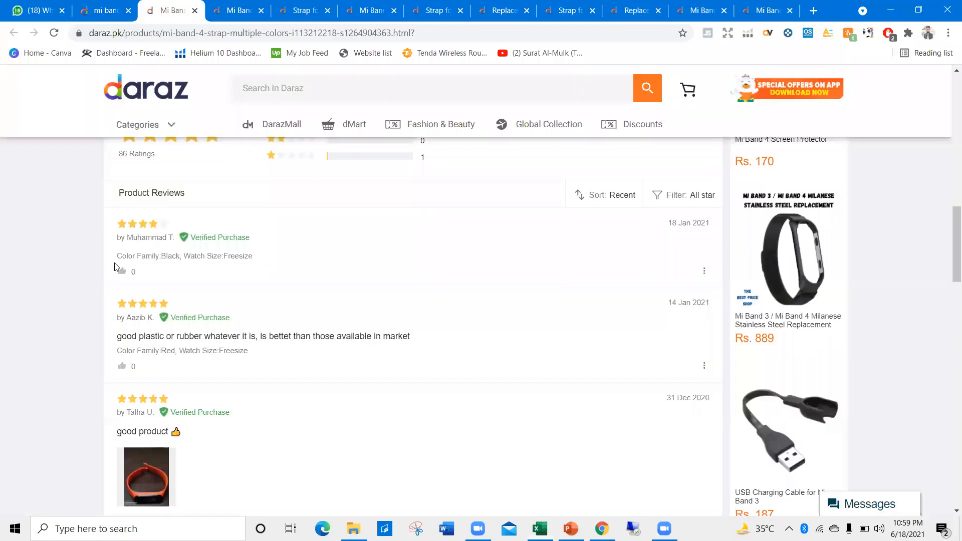
scroll(228, 293, "down", 2)
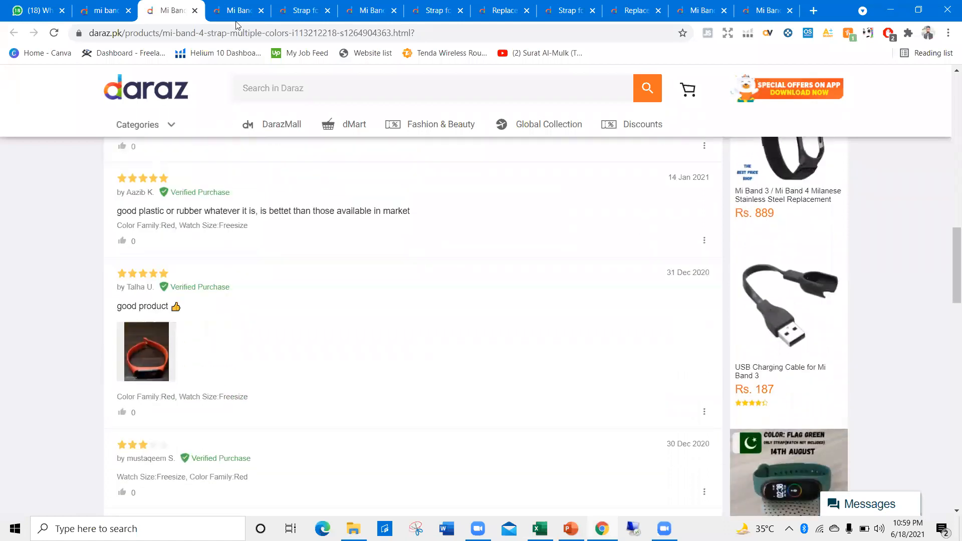
left_click(237, 14)
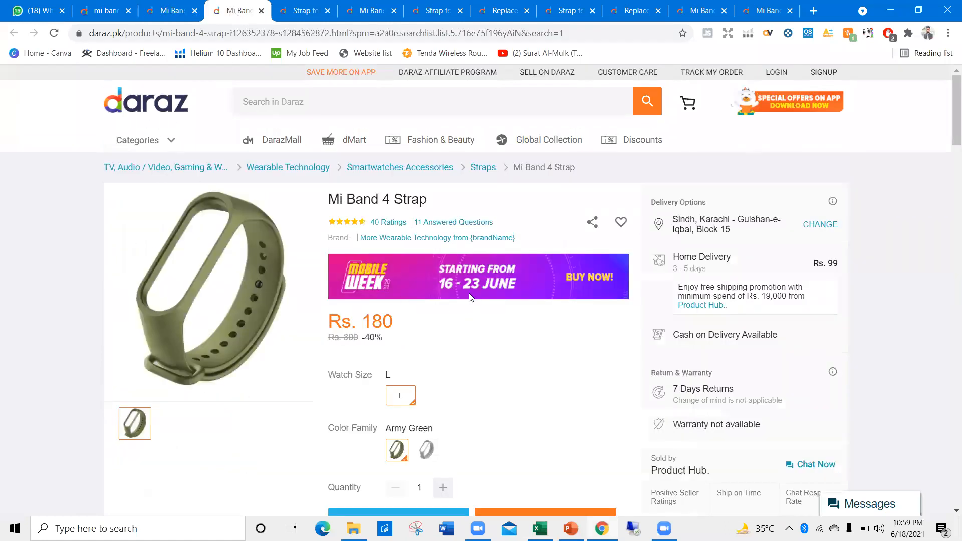
scroll(471, 297, "down", 6)
left_click(302, 9)
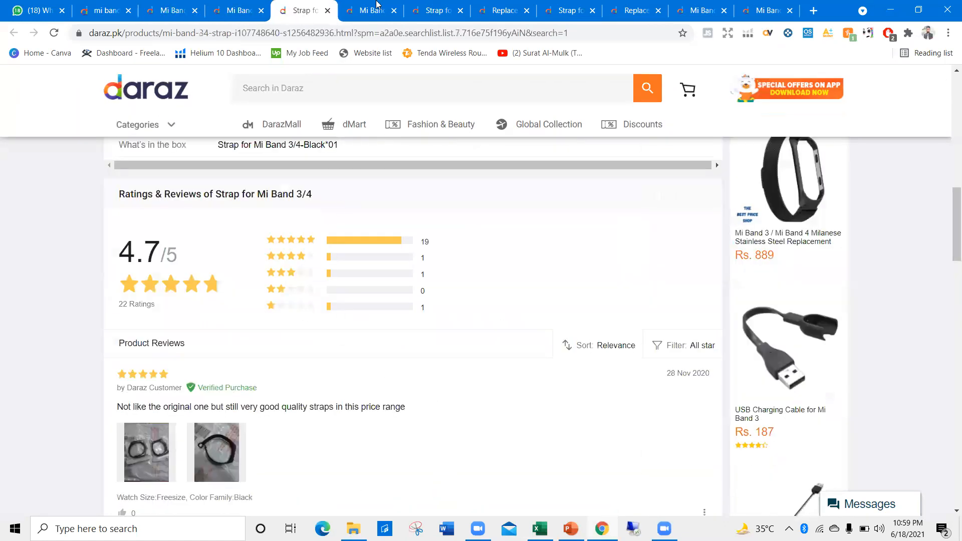
left_click(376, 5)
left_click(170, 10)
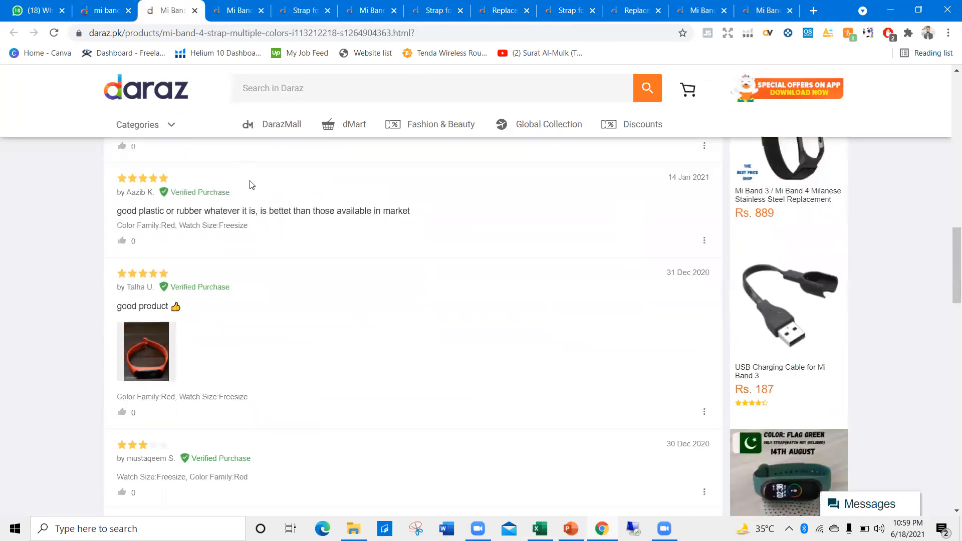
key("alt+Tab")
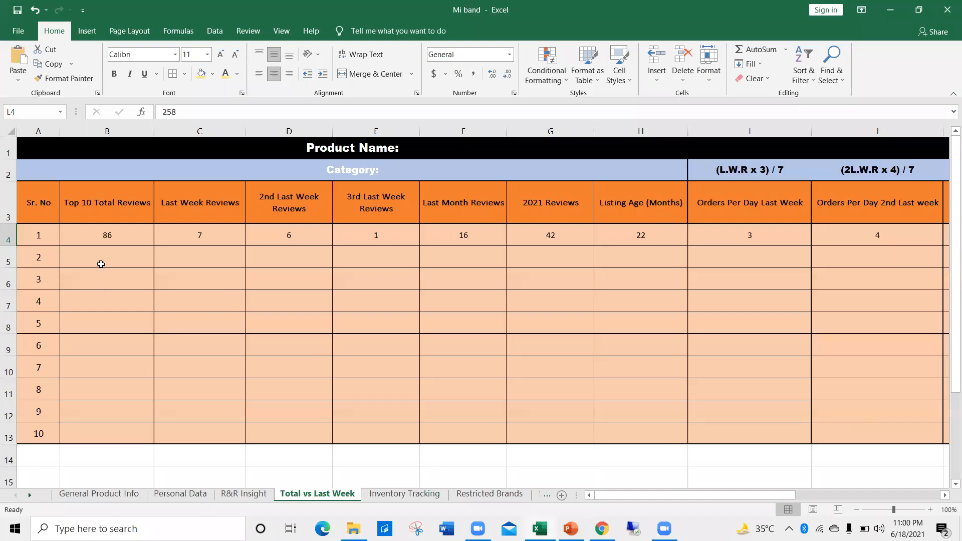
left_click(104, 236)
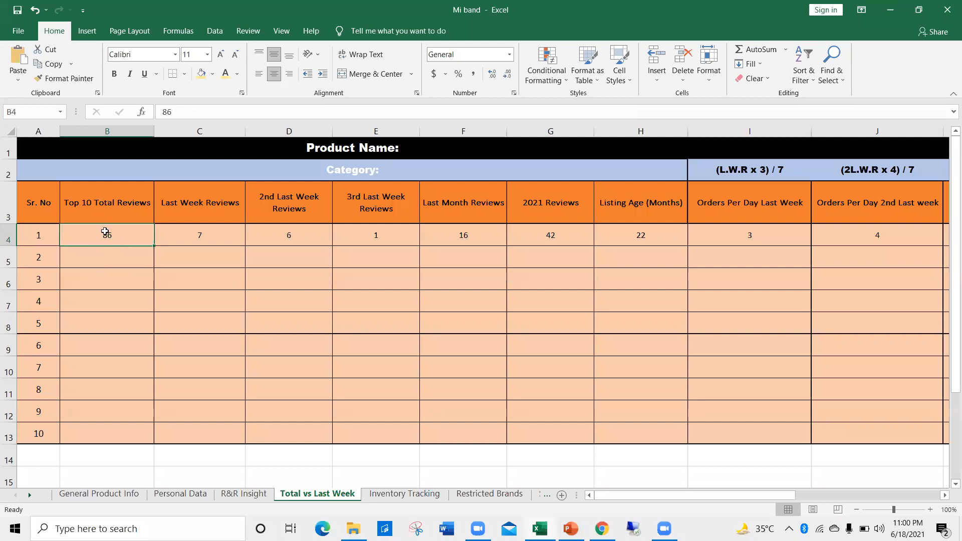
left_click(53, 436)
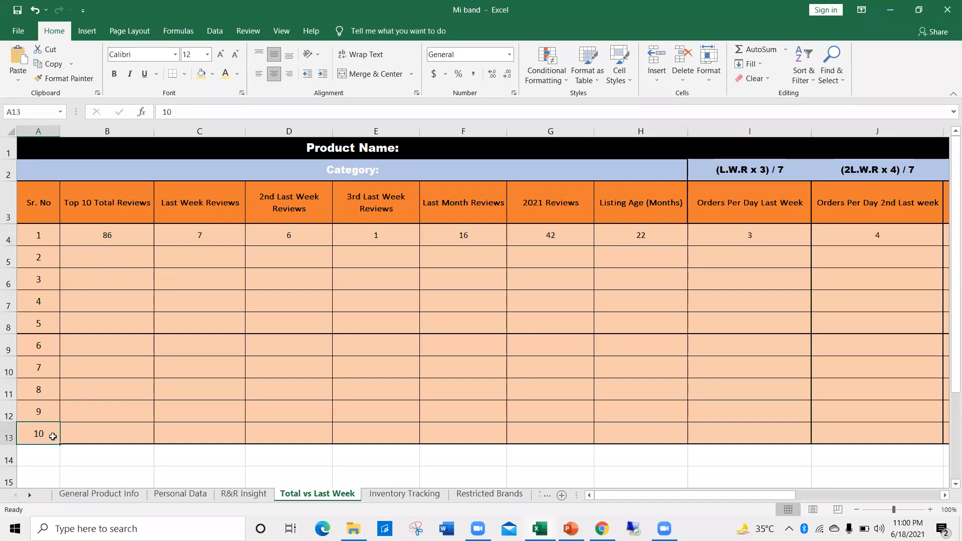
left_click(44, 384)
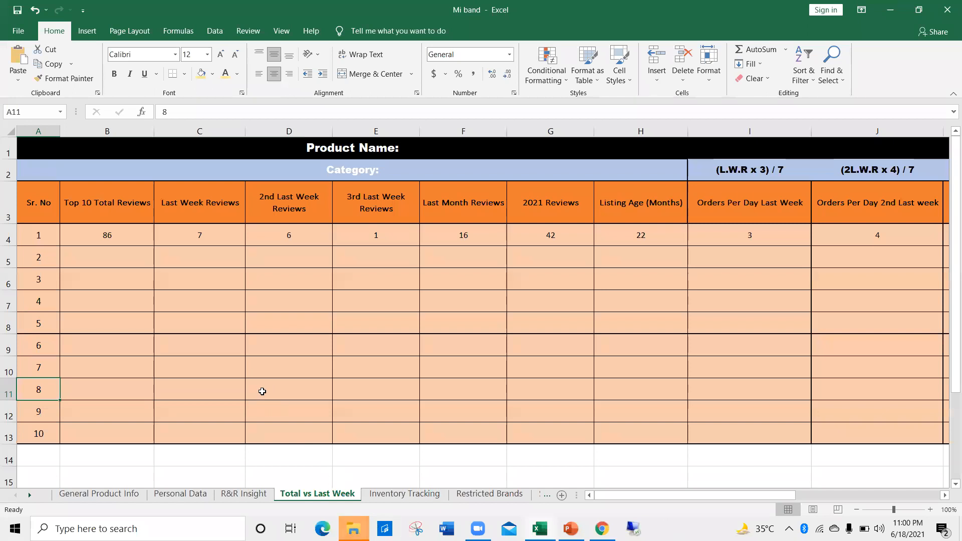
left_click(354, 528)
left_click(389, 486)
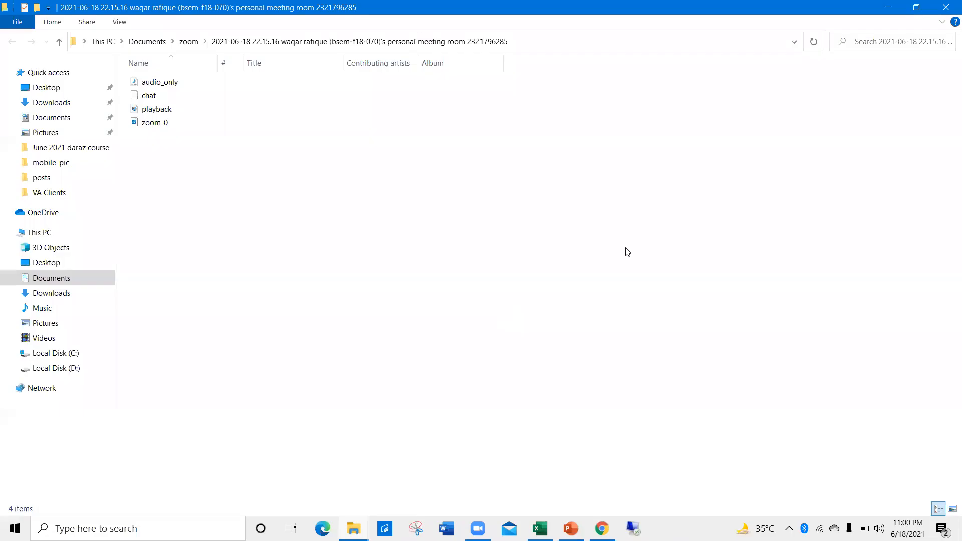
left_click(949, 5)
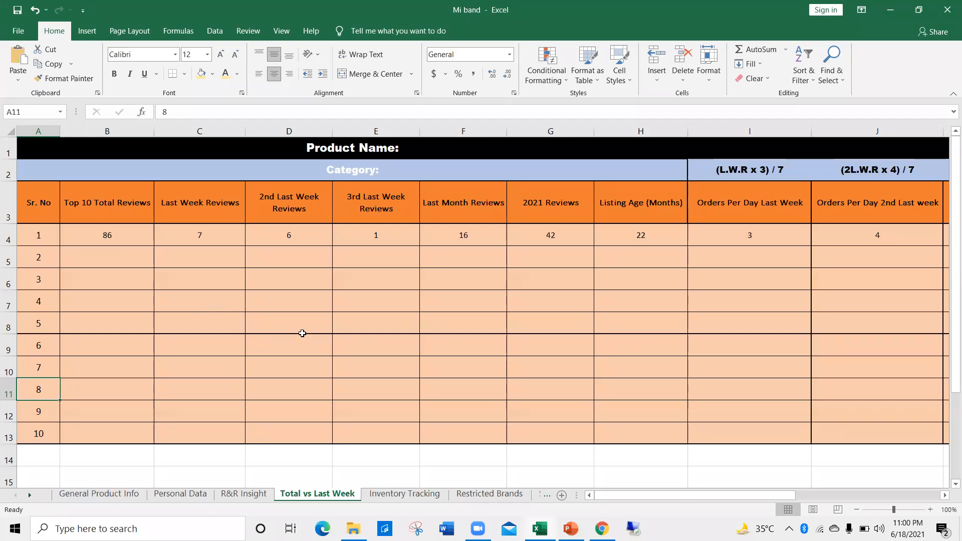
left_click_drag(720, 496, 866, 499)
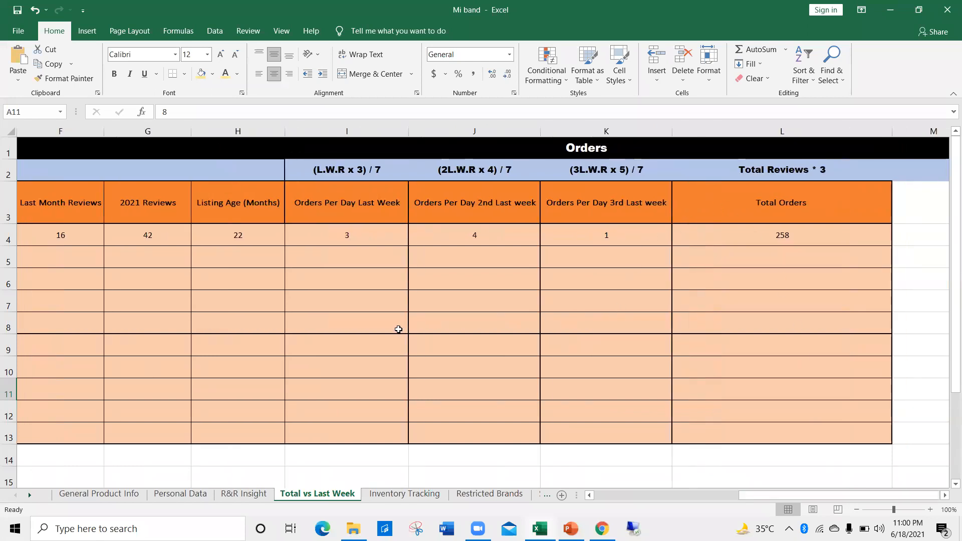
On the Inventory Tracking sheet, fill in product 1's name with the title copied from its Daraz listing, "Mi Band 4 Strap Multiple colors"
key("ctrl+Page_Down")
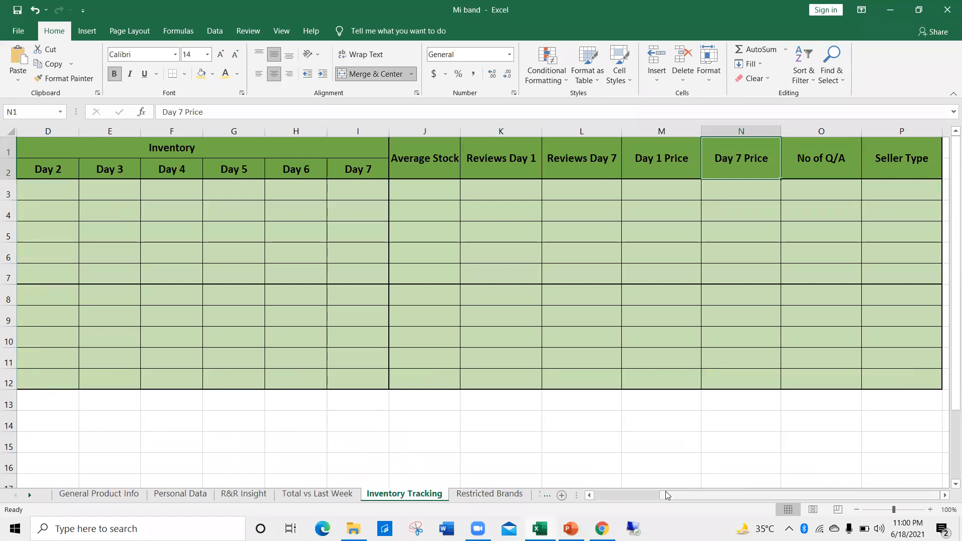
left_click_drag(667, 495, 602, 495)
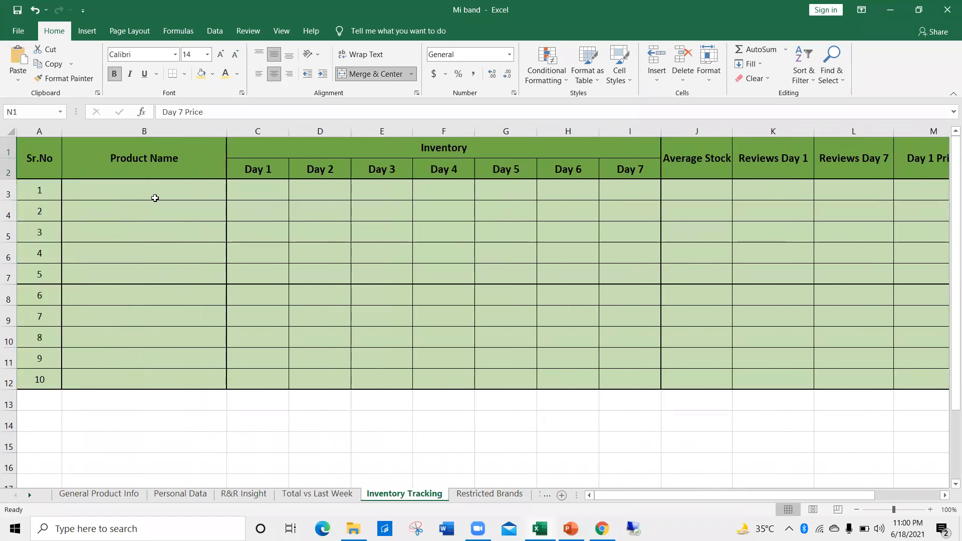
double_click(155, 196)
key("alt+Tab")
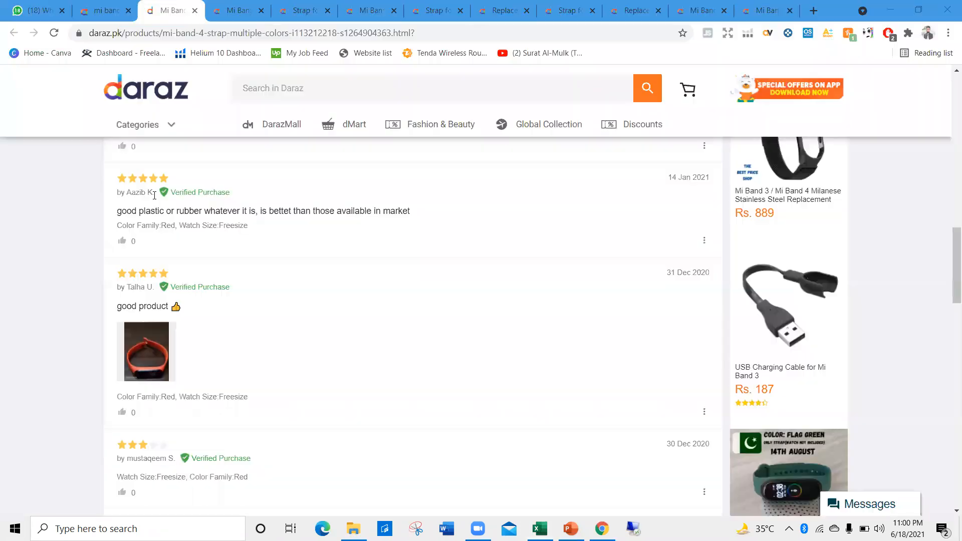
scroll(155, 227, "up", 5)
scroll(156, 227, "up", 10)
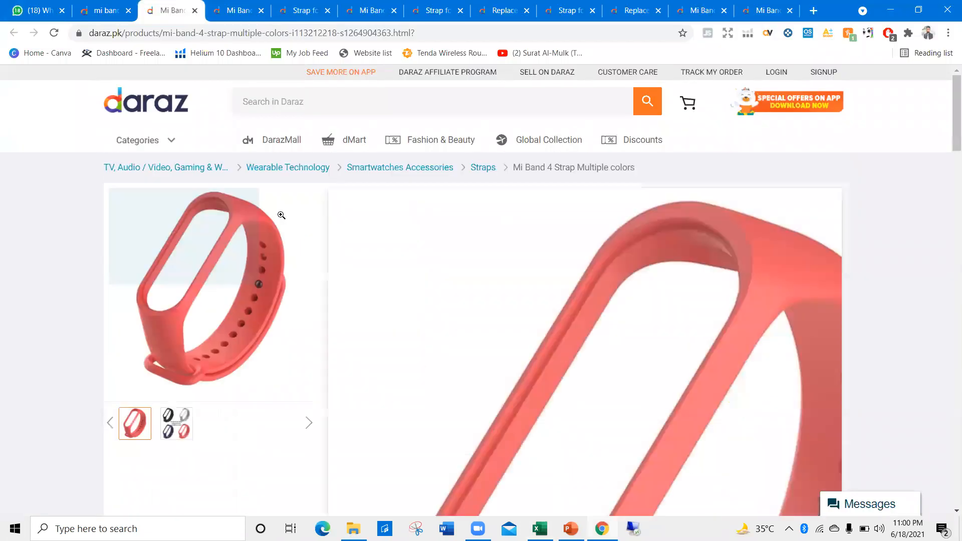
left_click_drag(329, 199, 522, 201)
key("ctrl+c")
key("alt+Tab")
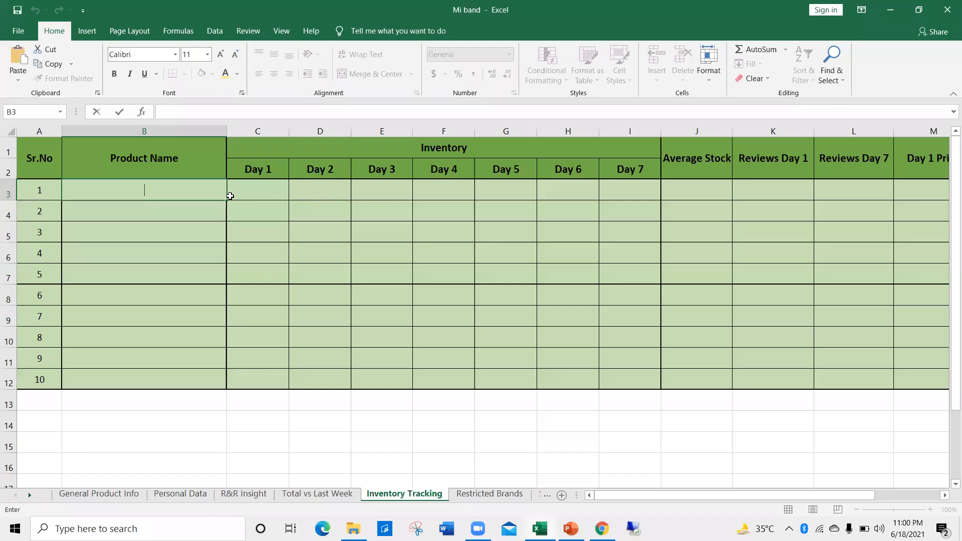
key("ctrl+v")
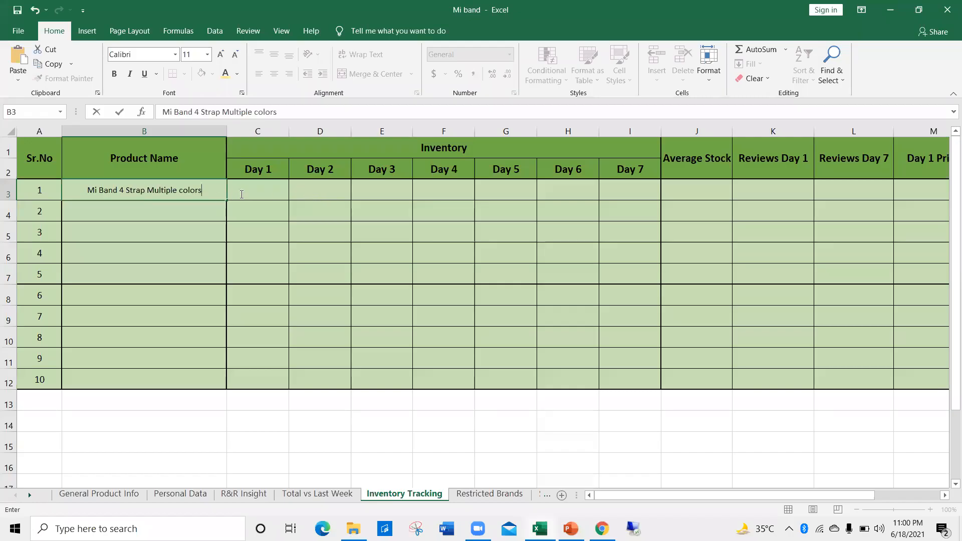
Switch to Chrome, view the page source of the Mi Band 4 Strap Multiple colors listing and search it for "stock"
key("alt+Tab")
left_click(27, 233)
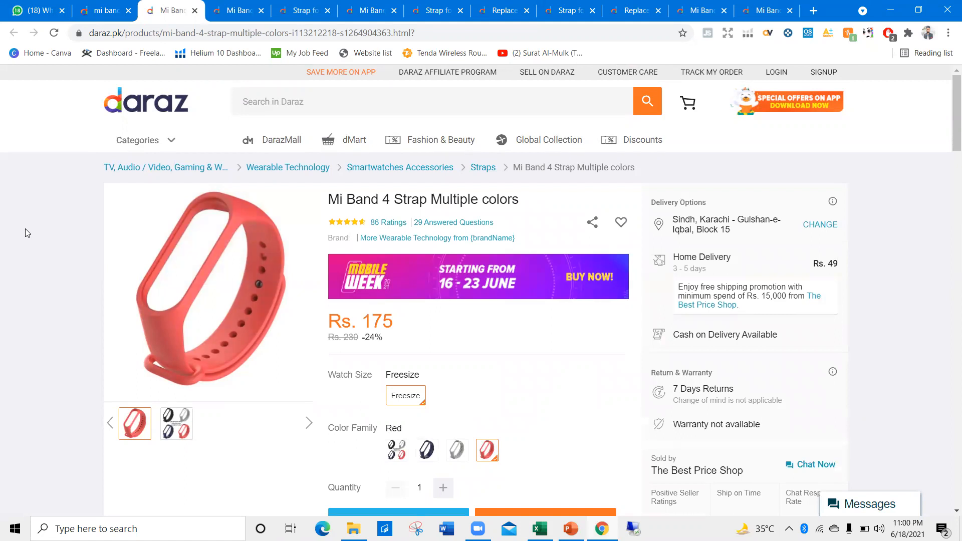
key("ctrl+u")
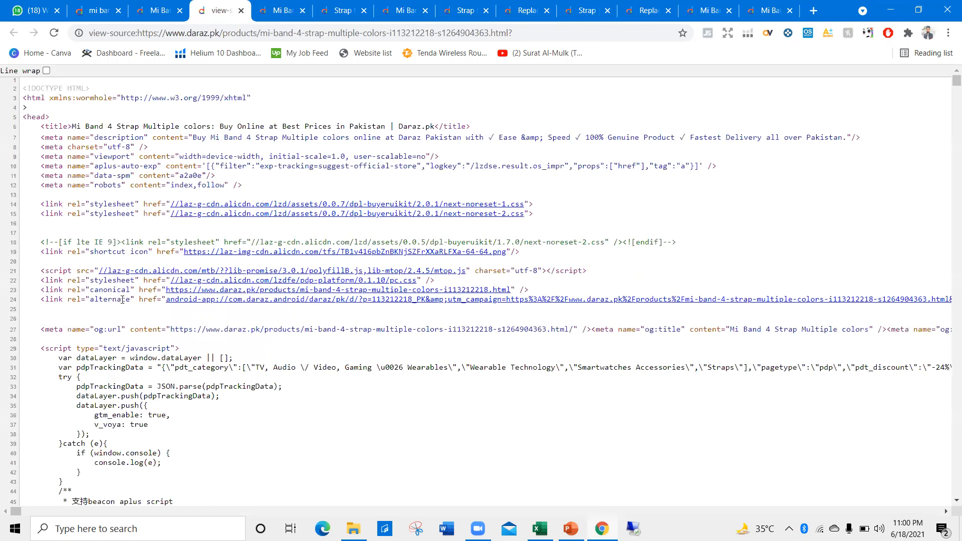
key("ctrl+f")
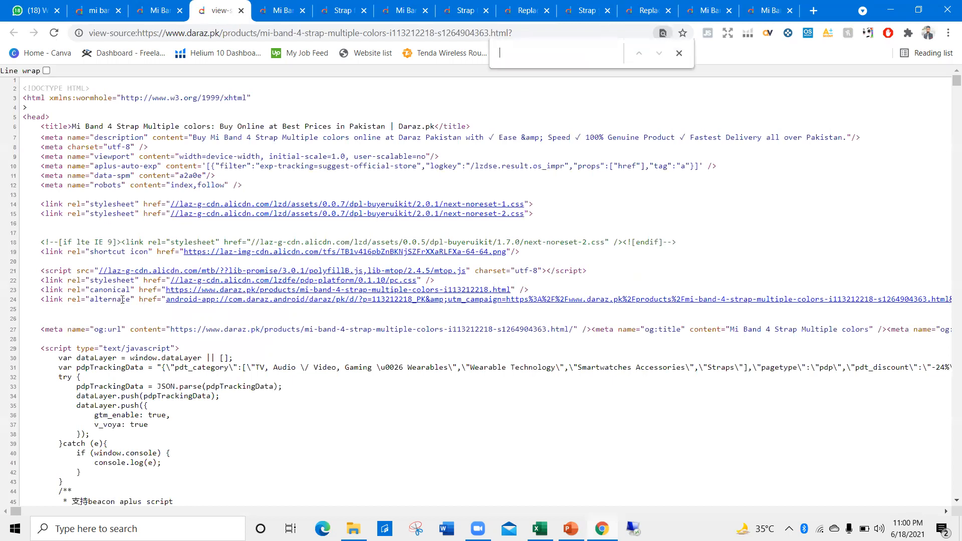
type("stock")
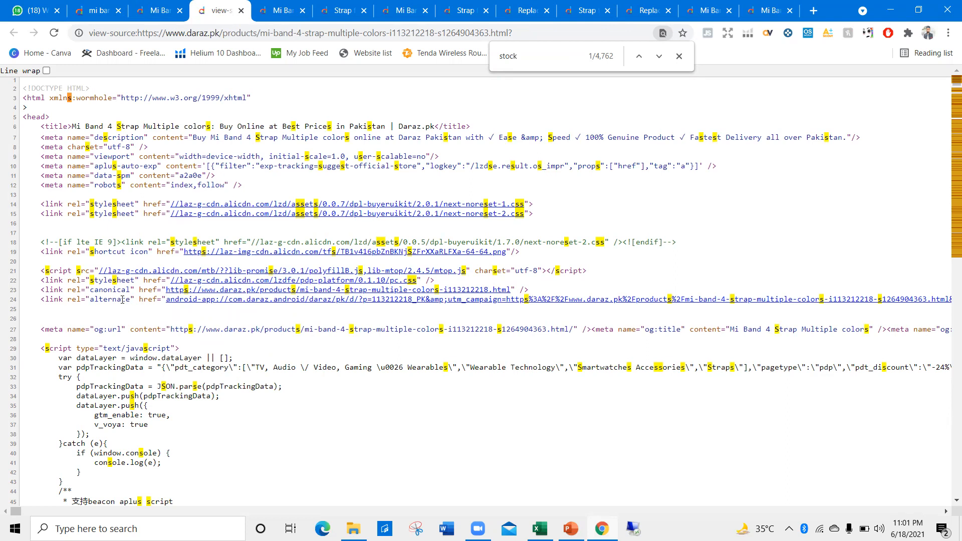
key("BackSpace")
key("BackSpace")
key("BackSpace")
key("BackSpace")
key("BackSpace")
type("sti")
type("ock")
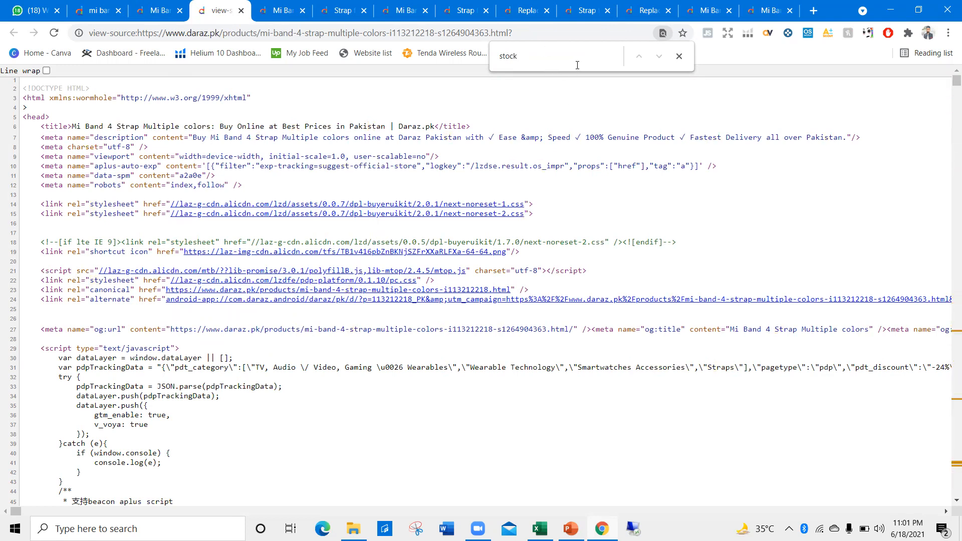
Repeat the "stock" search and go through its matches to locate and select the SKU's stock quantity
double_click(551, 56)
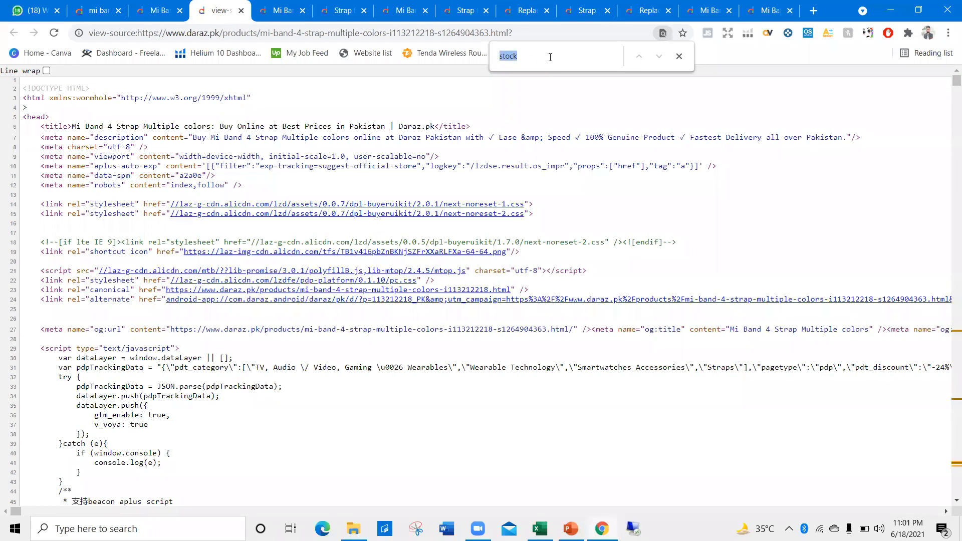
type("s")
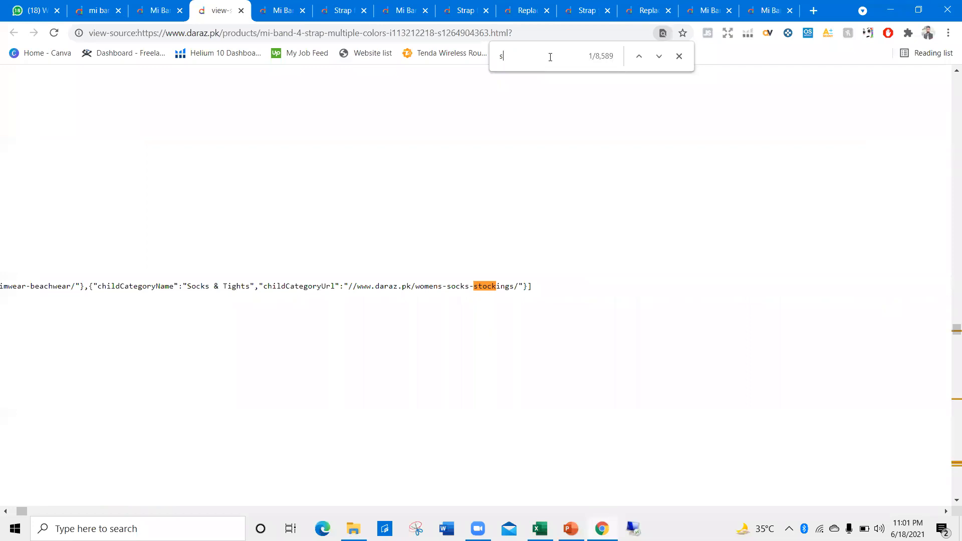
type("tock")
key("Return")
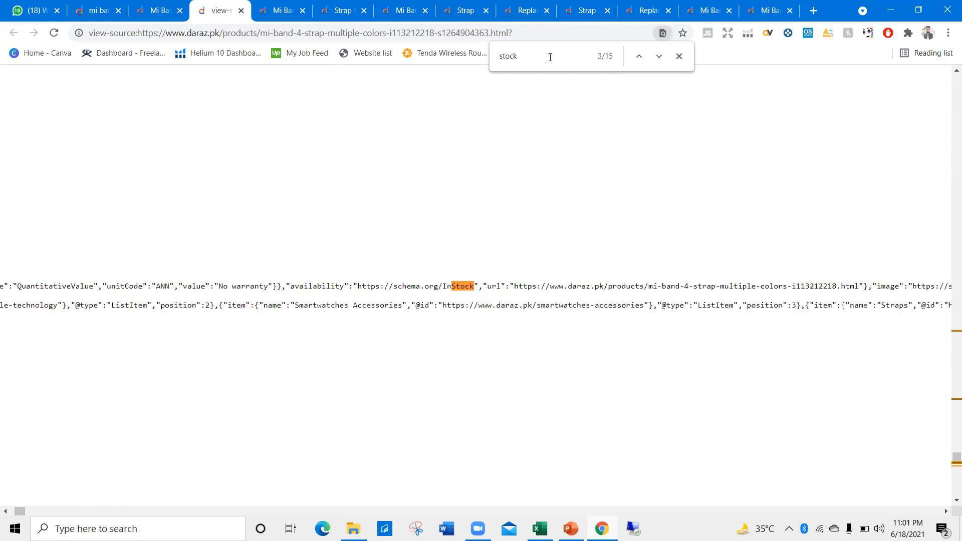
key("Return")
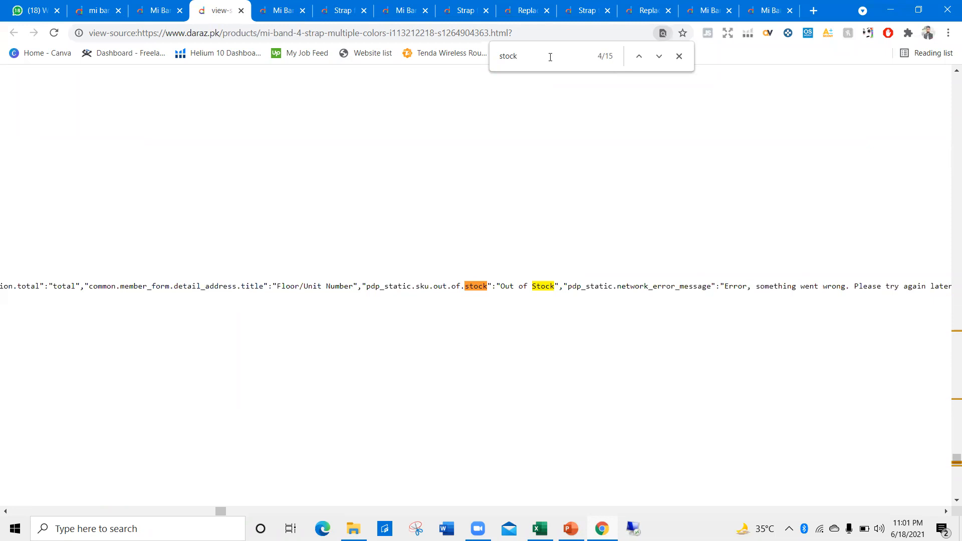
key("Return")
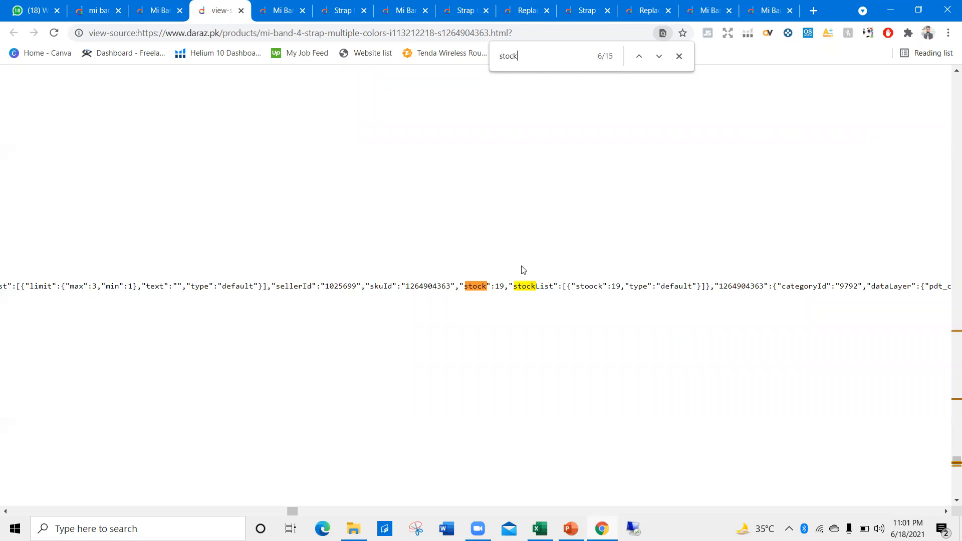
double_click(500, 285)
Switch to Excel and enter 19 as the Day 1 inventory of product 1
key("alt+Tab")
type("1")
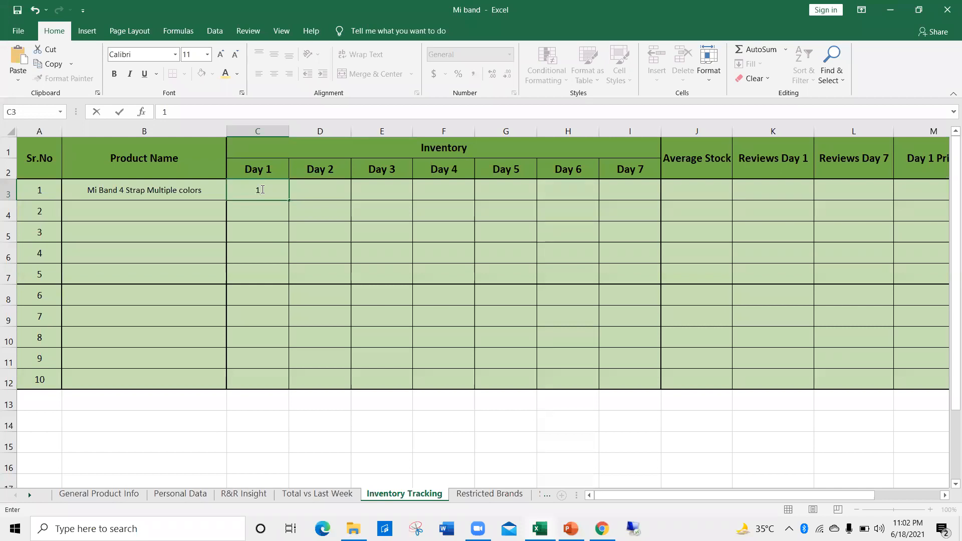
type("9")
left_click(246, 210)
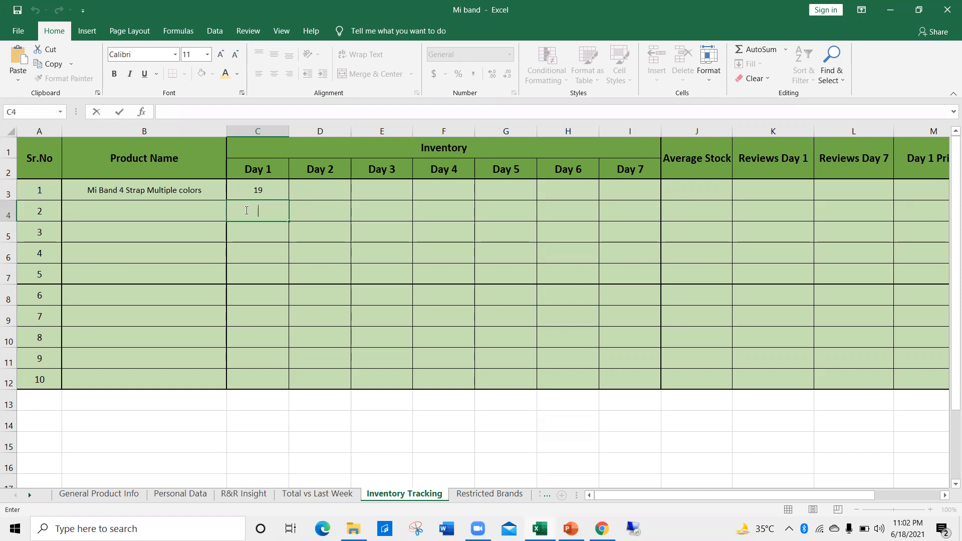
Switch to Chrome, close the current page source, view the source of the Mi Band 4 Strap listing and search it for "stock"
key("alt+Tab")
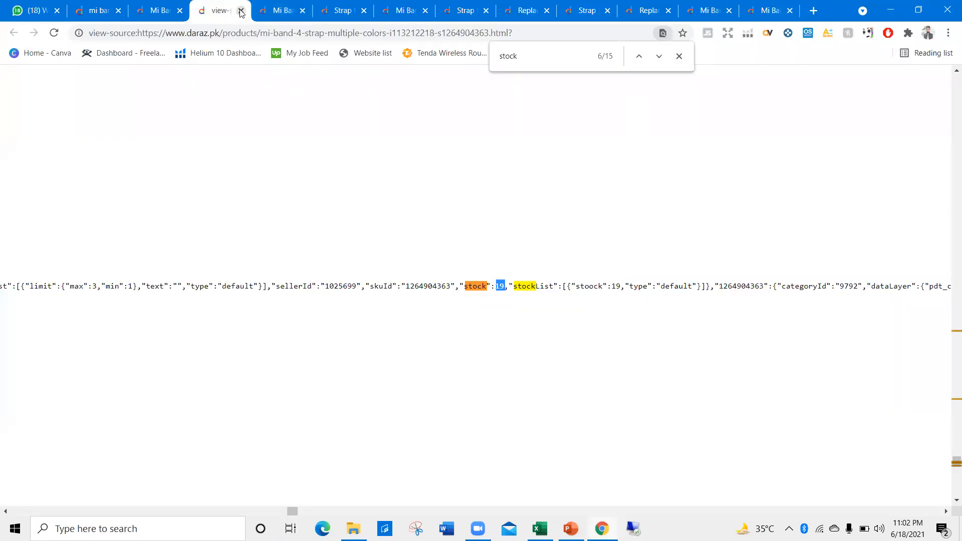
left_click(241, 10)
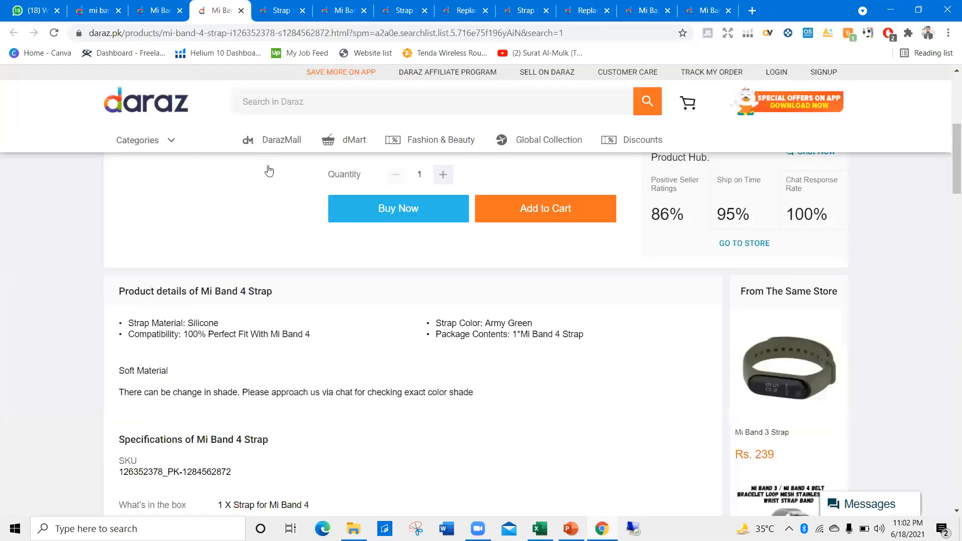
scroll(268, 172, "up", 6)
key("ctrl+u")
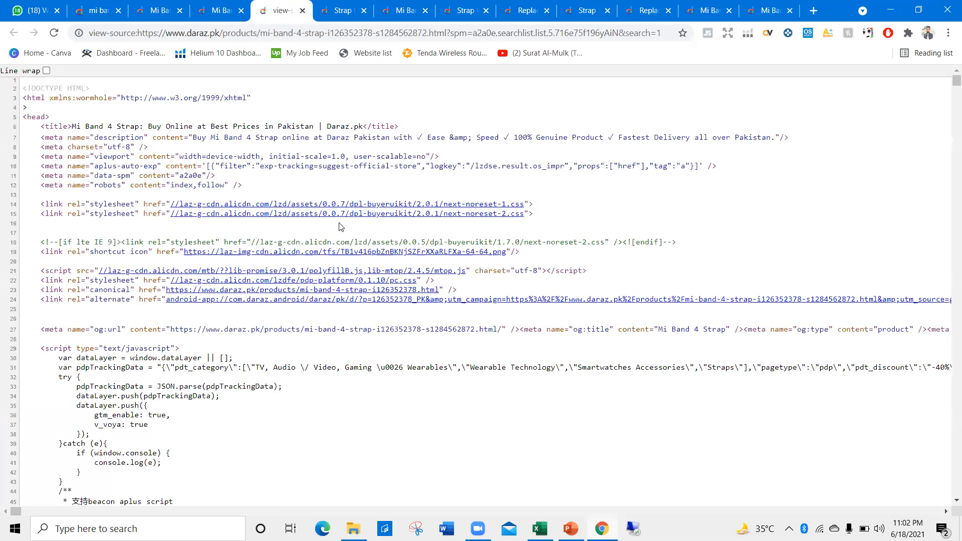
key("ctrl+f")
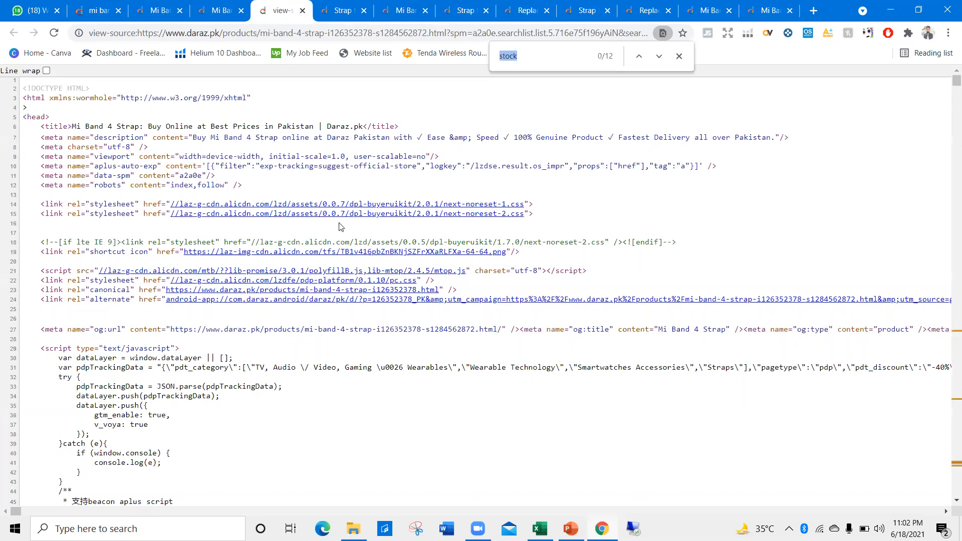
key("Return")
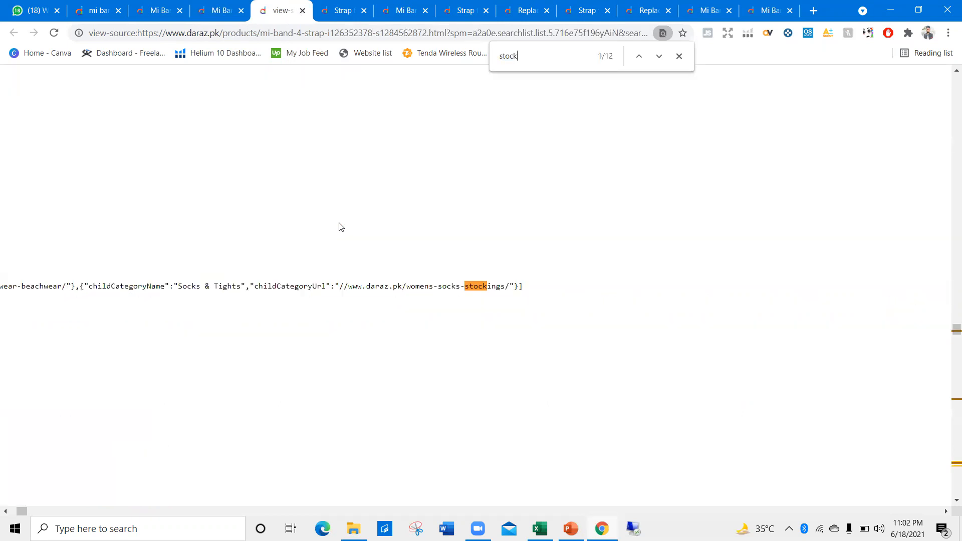
Go through the "stock" matches in the Mi Band 4 Strap page source to locate the SKU's stock quantity
key("Return")
key("Return")
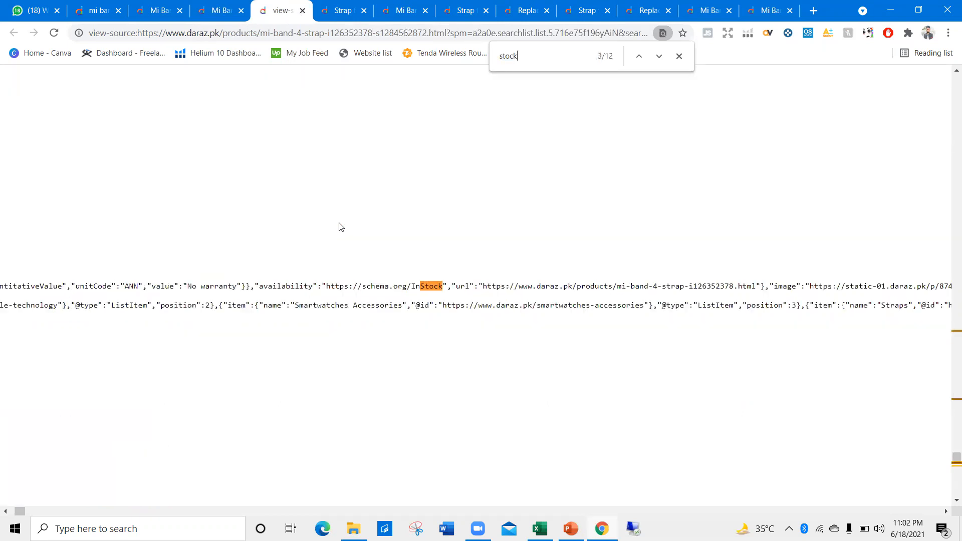
key("Return")
key("Return")
key("Return")
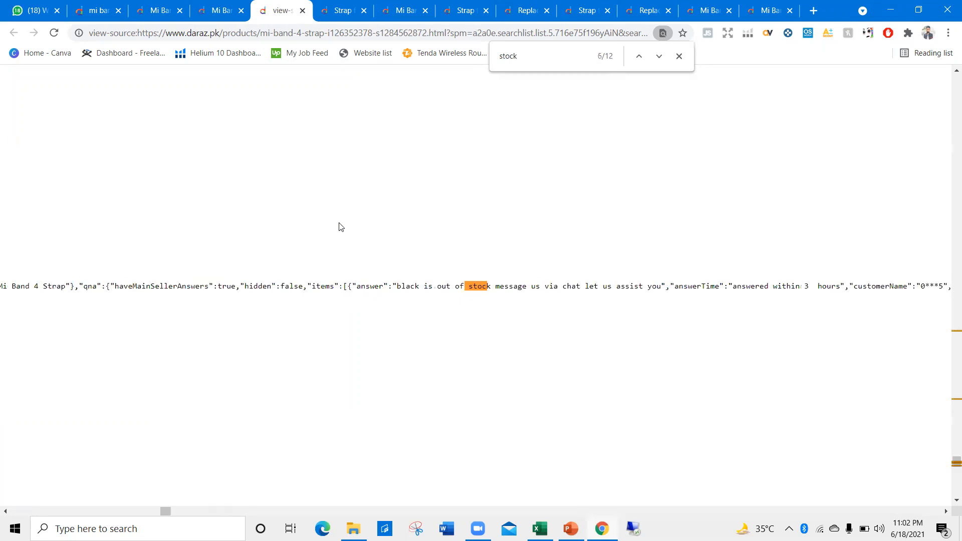
key("Return")
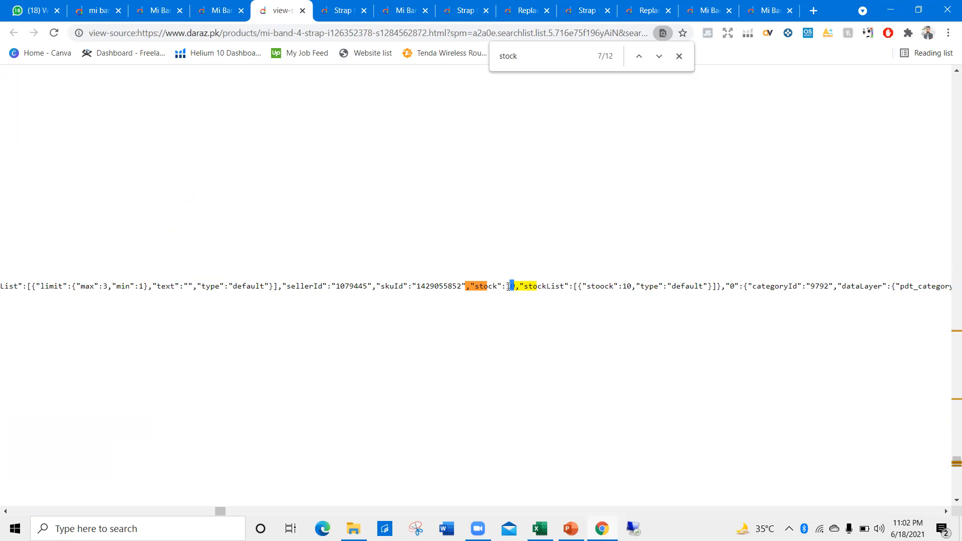
Switch to Excel and enter 10 as the Day 1 inventory of product 2
key("alt+Tab")
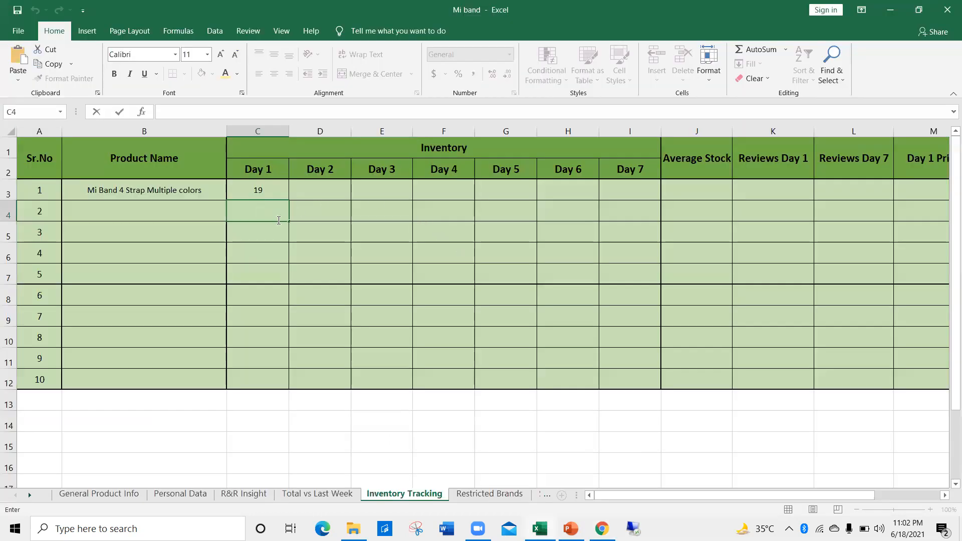
type("10")
key("ctrl+Return")
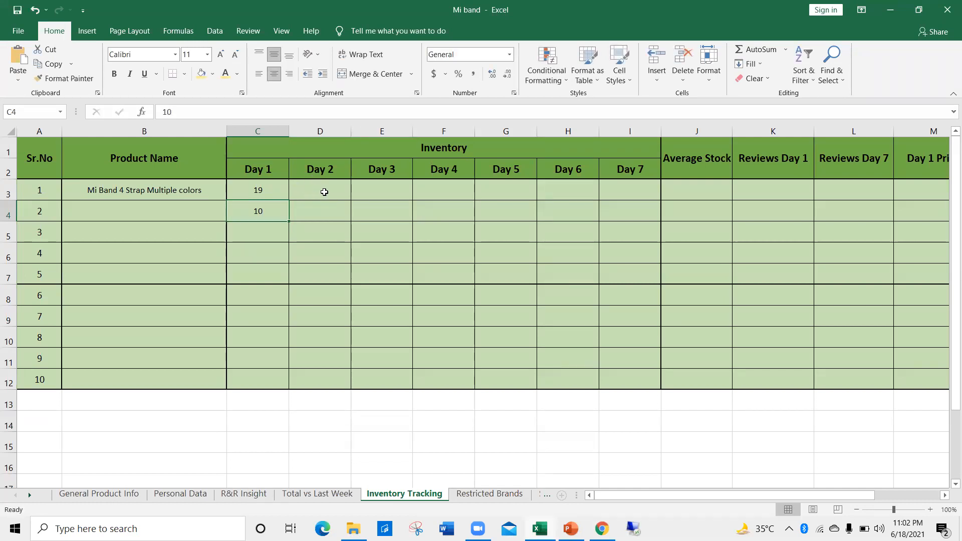
left_click(324, 192)
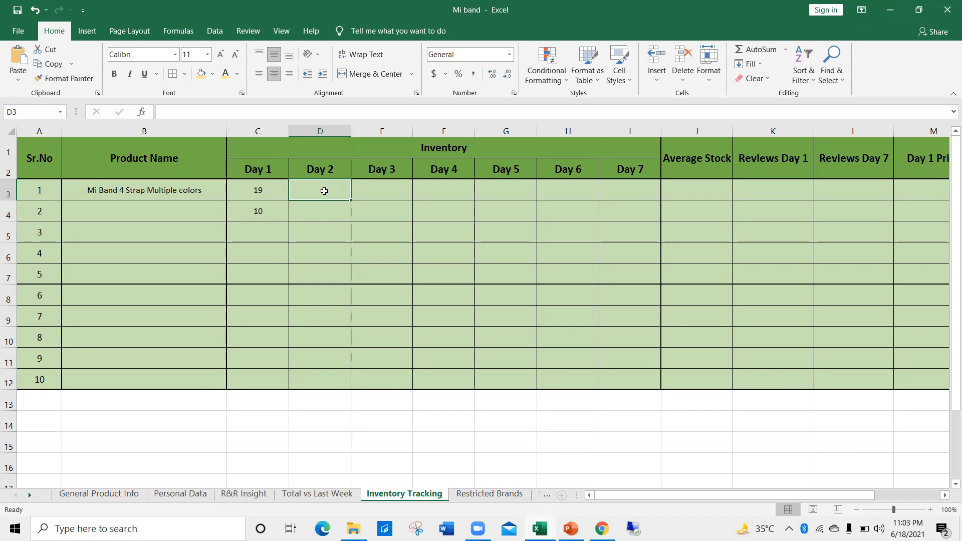
double_click(324, 191)
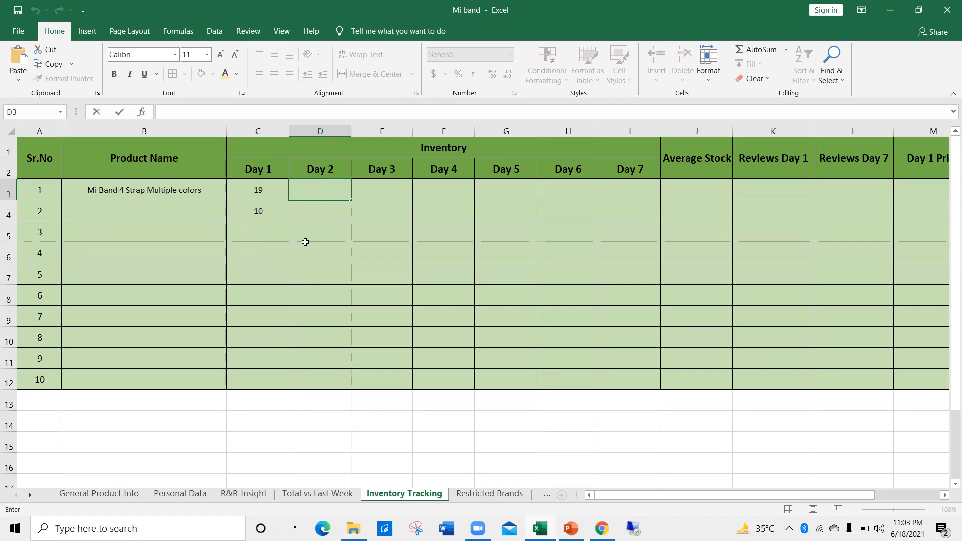
Switch to Chrome, close the Mi Band 4 Strap listing and bring up the Ratings & Reviews of the Mi Band 4 Strap Multiple colors listing
left_click_drag(693, 495, 738, 495)
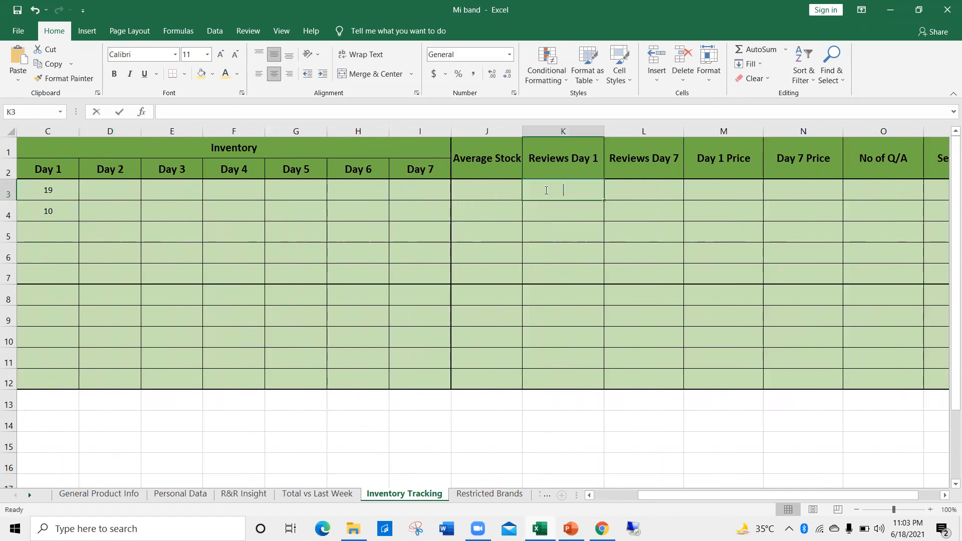
key("alt+Tab")
key("Return")
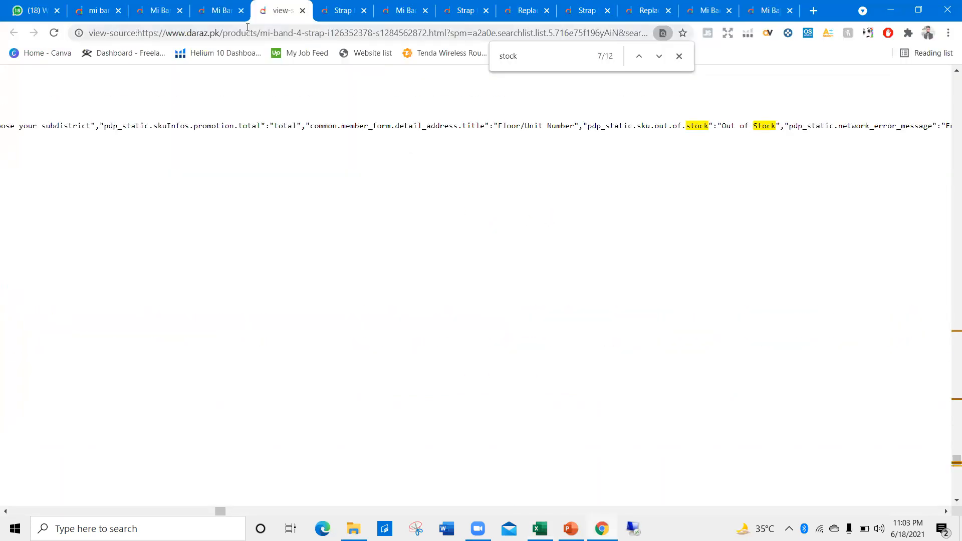
left_click(218, 10)
left_click(241, 10)
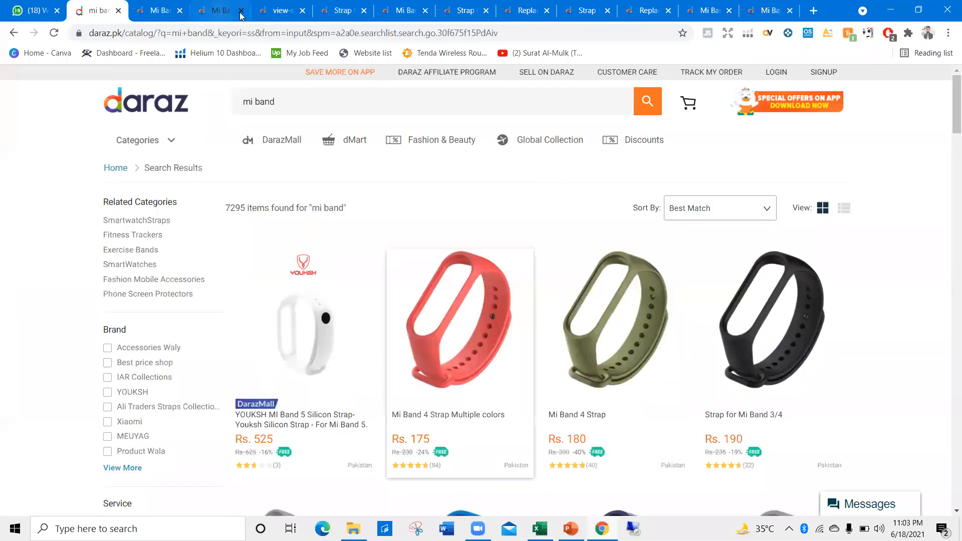
left_click(155, 8)
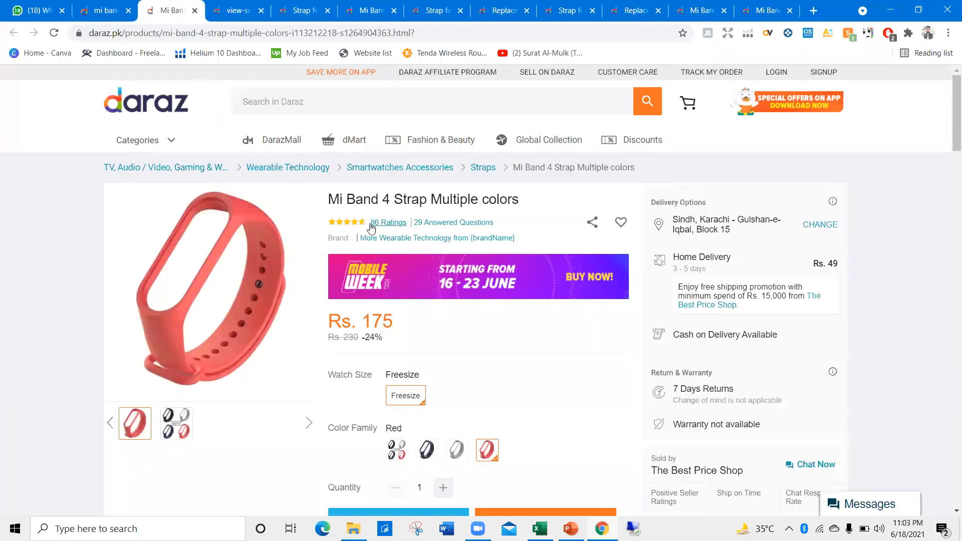
scroll(352, 232, "down", 8)
scroll(352, 232, "down", 6)
scroll(241, 236, "up", 4)
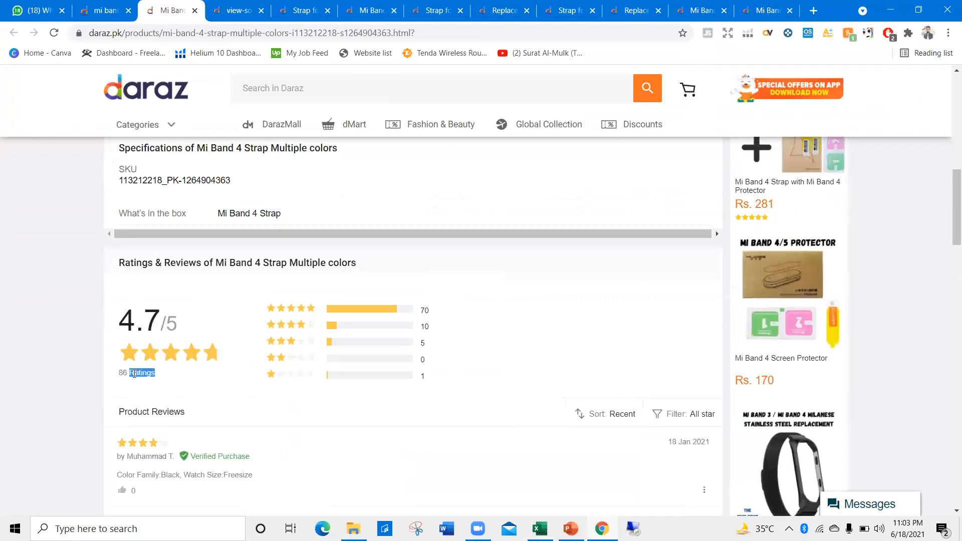
Switch to Excel and enter 86 as the Reviews Day 1 value of product 1
key("alt+Tab")
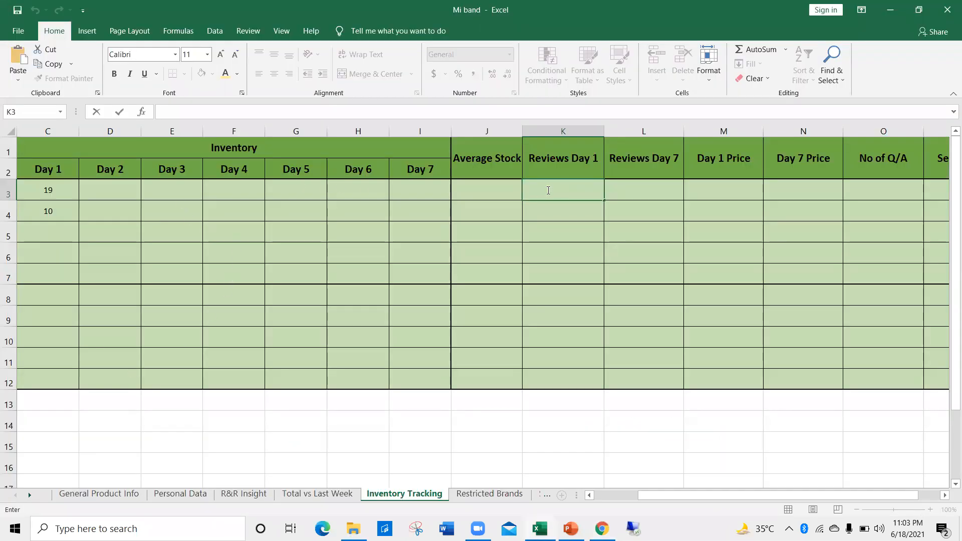
type("86")
key("ctrl+Return")
Check the current price on the Daraz listing in Chrome and enter 175 as product 1's Day 1 Price in Excel
double_click(700, 186)
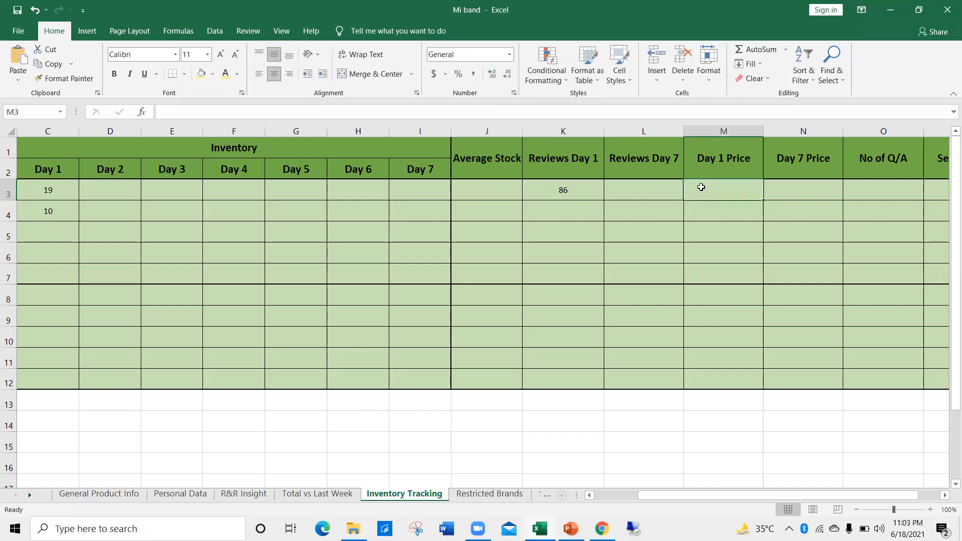
key("alt+Tab")
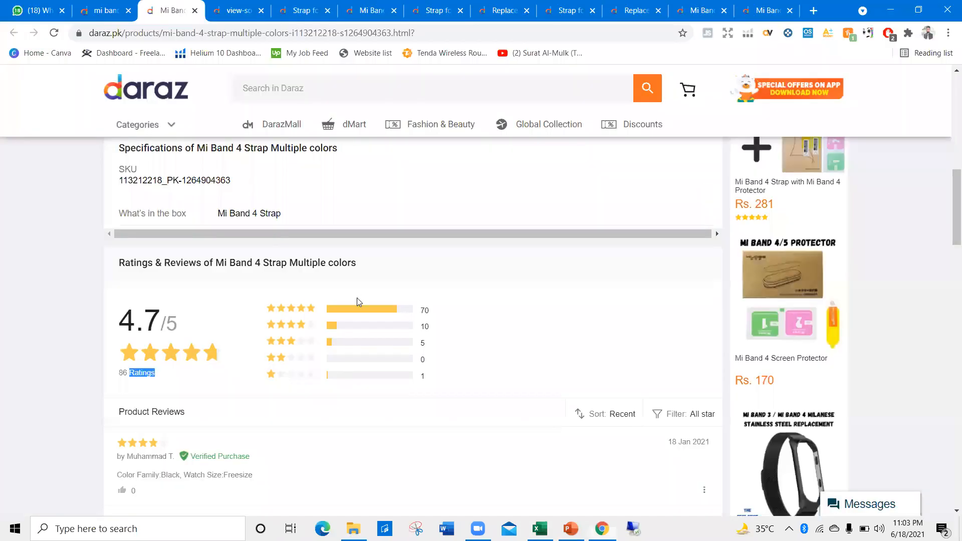
scroll(366, 311, "up", 10)
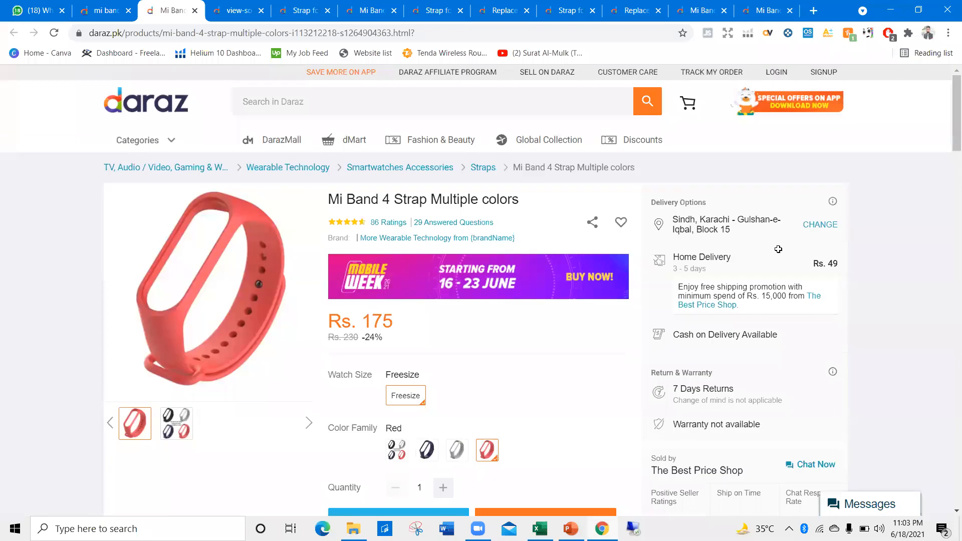
key("alt+Tab")
type("175")
key("ctrl+Return")
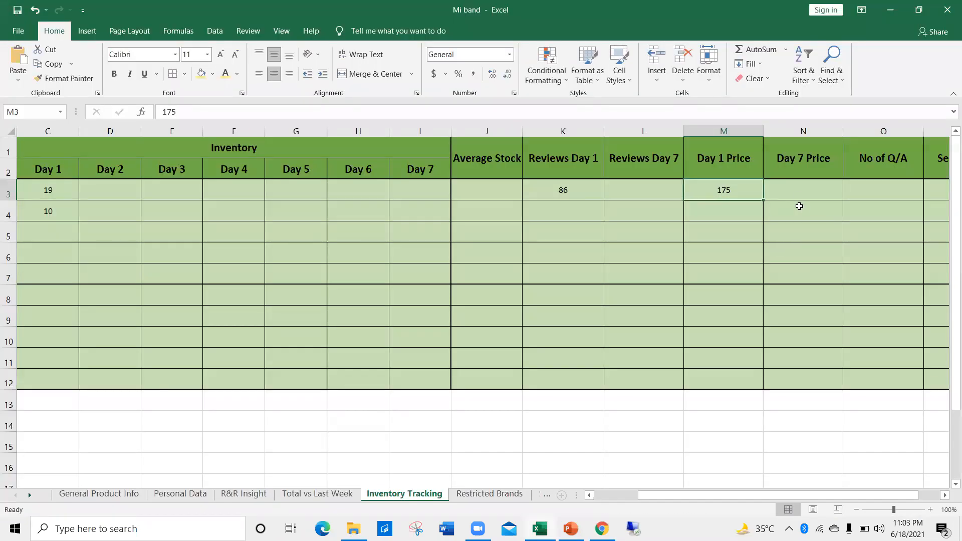
Check the answered questions on the Daraz listing in Chrome and enter 29 as product 1's No of Q/A in Excel
left_click_drag(804, 495, 828, 495)
key("alt+Tab")
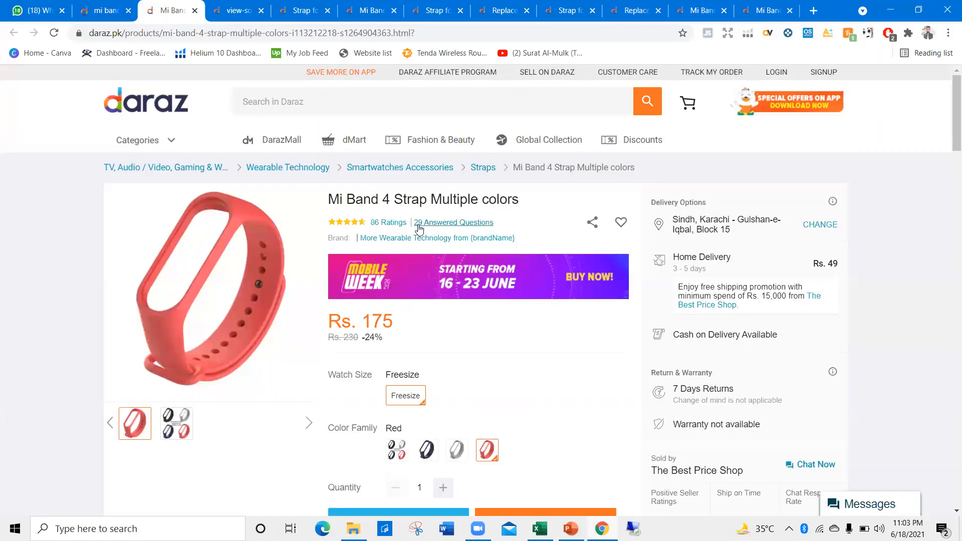
key("alt+Tab")
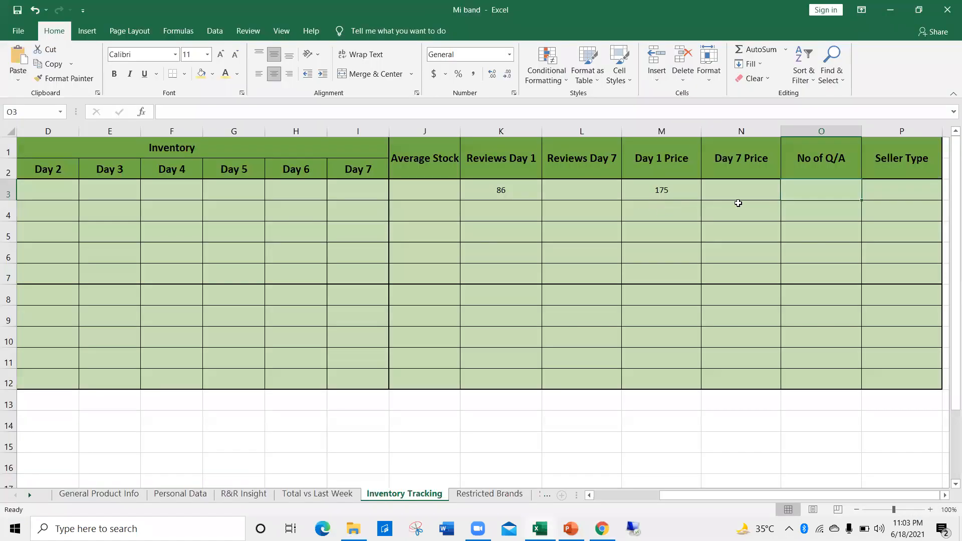
type("29")
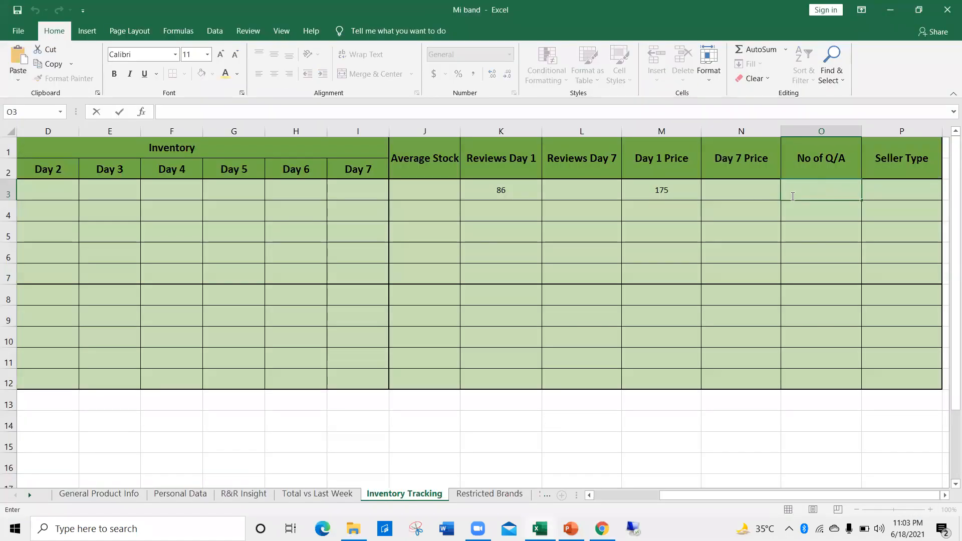
Switch to Chrome, check the listing's seller details, return to the "mi band" search results and filter them by Fulfilled By Daraz
key("alt+Tab")
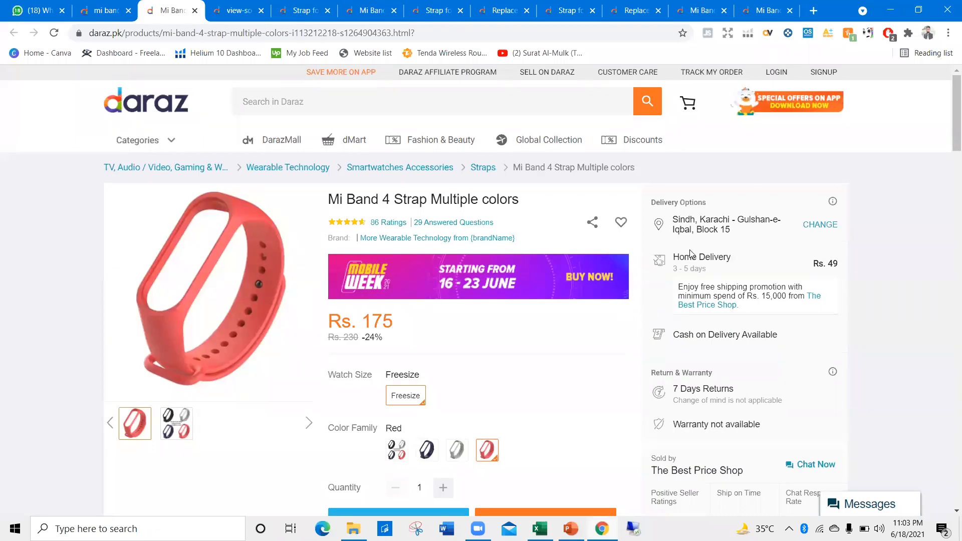
scroll(736, 284, "down", 2)
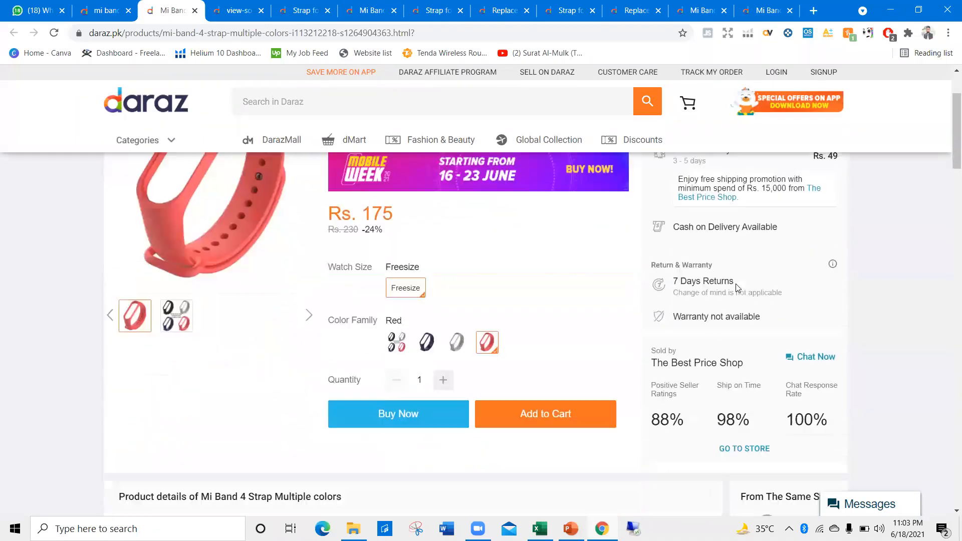
scroll(718, 247, "up", 2)
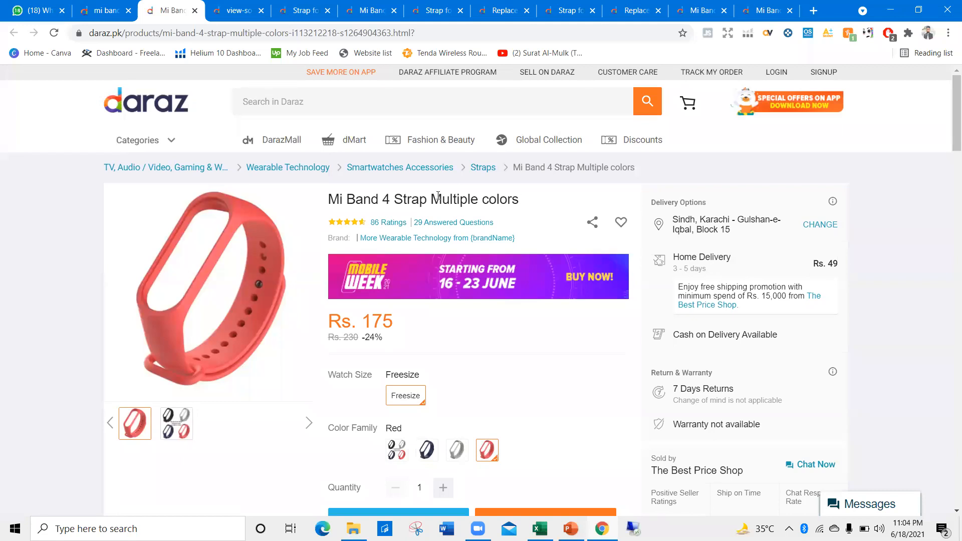
left_click(105, 10)
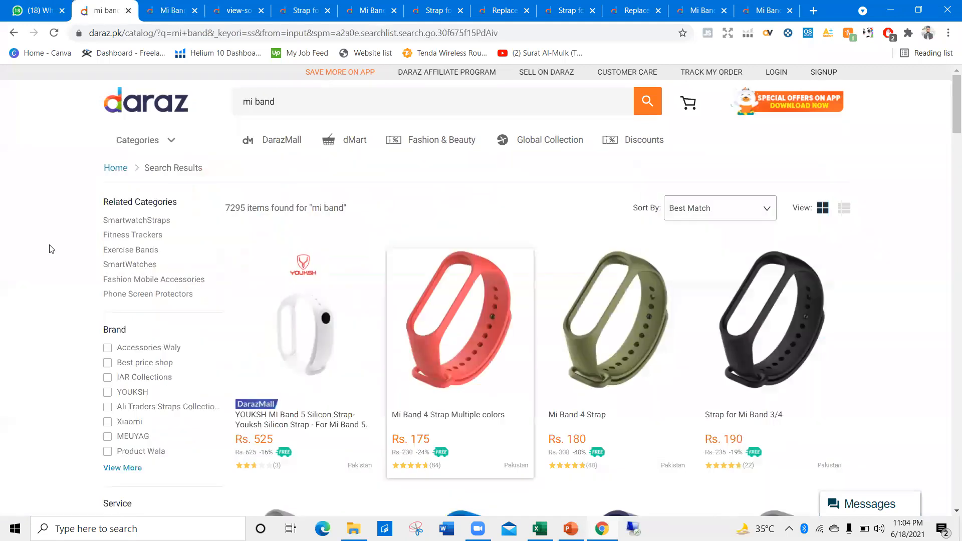
scroll(89, 288, "down", 4)
scroll(90, 288, "down", 4)
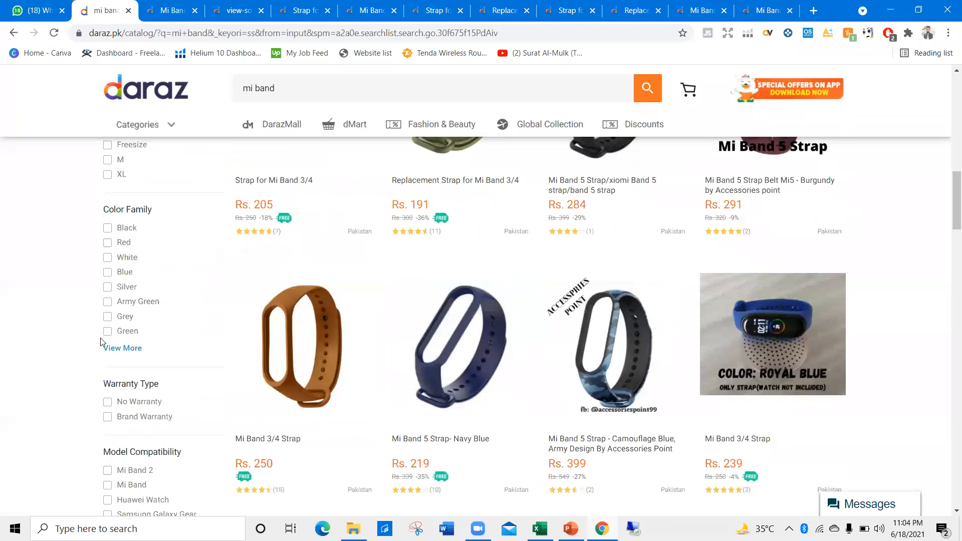
scroll(91, 290, "up", 5)
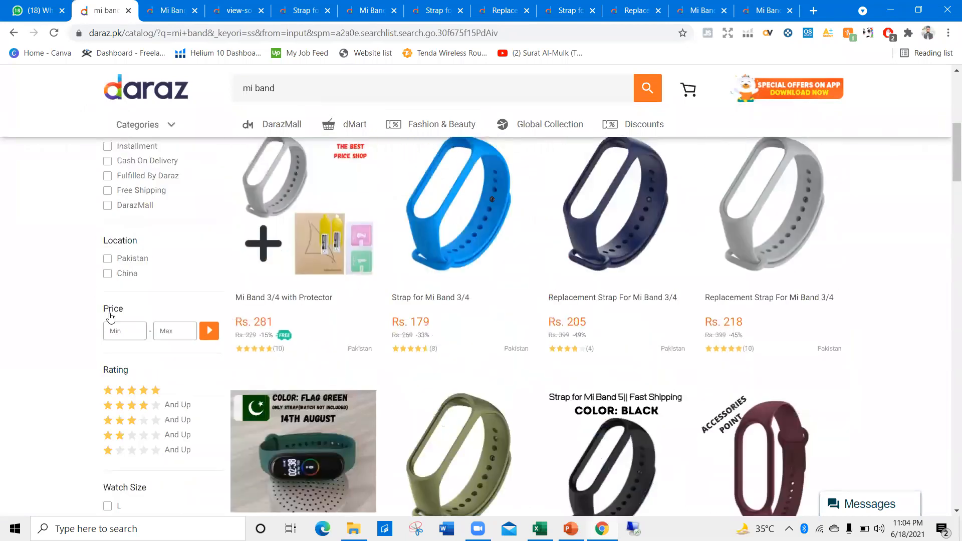
scroll(106, 310, "up", 2)
left_click(106, 307)
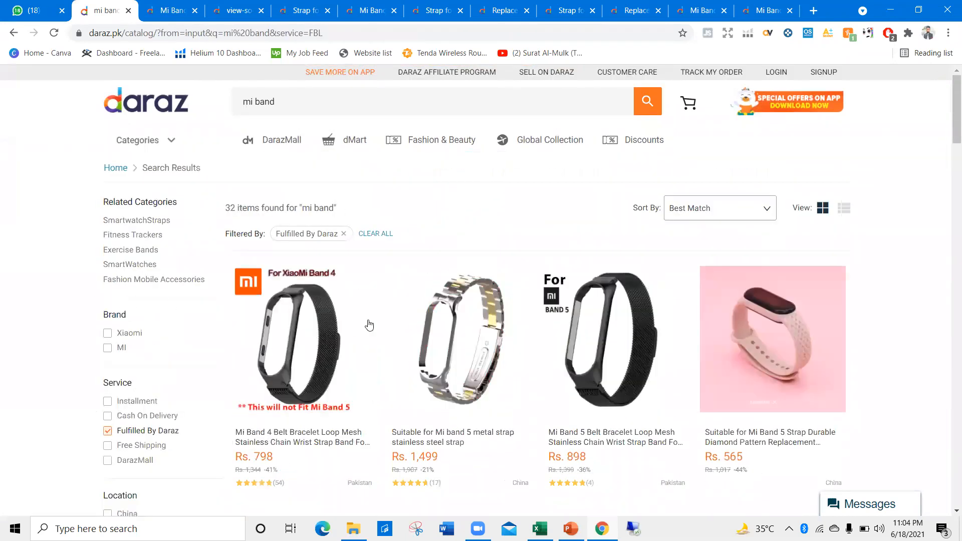
Open the Mi Band 4 Belt Bracelet Loop Mesh listing from the filtered results in a new tab and switch to it
scroll(381, 321, "down", 1)
right_click(303, 289)
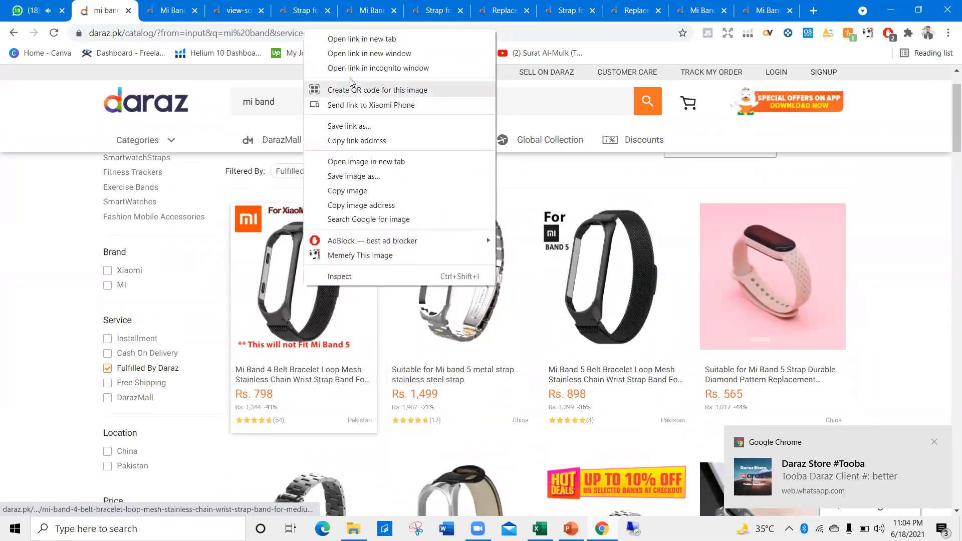
left_click(347, 38)
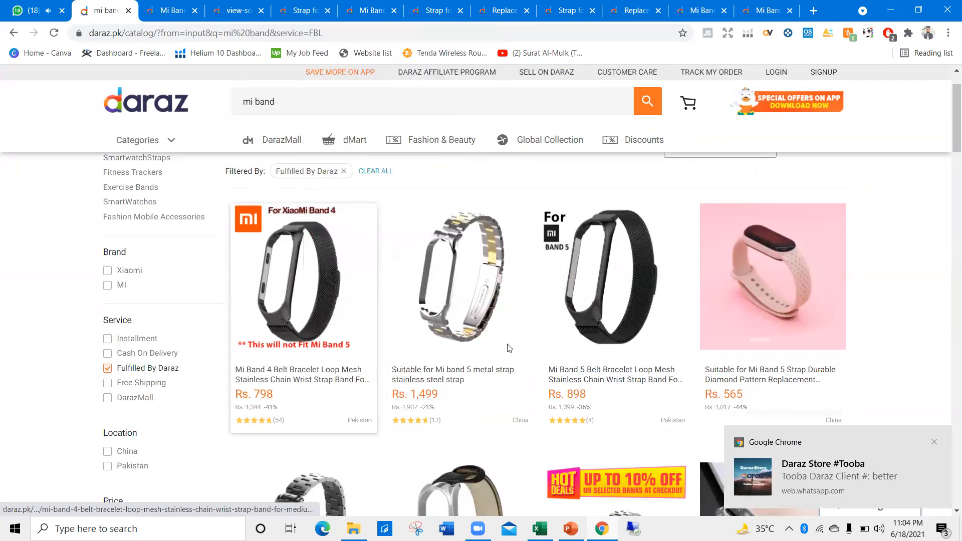
key("ctrl+Tab")
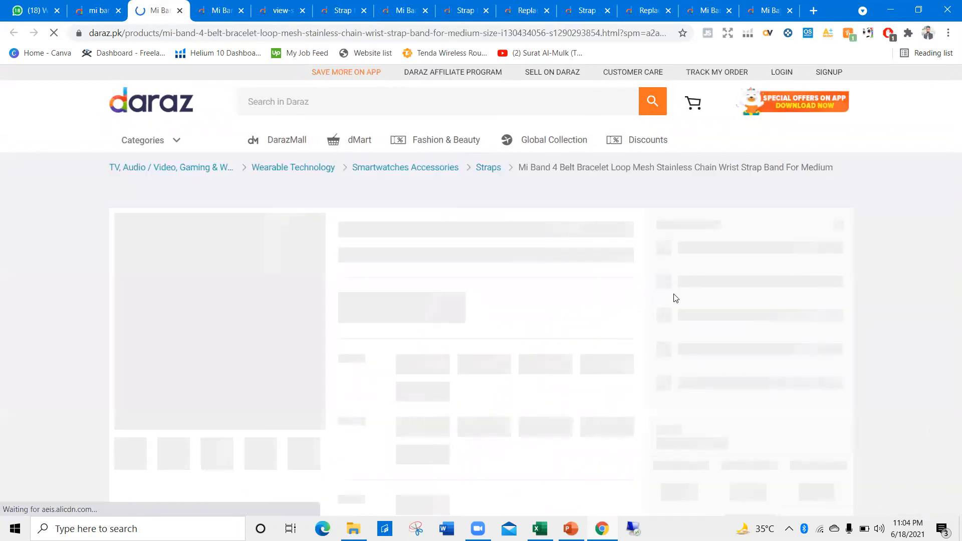
Check the fulfilment details of the Mi Band 4 Belt Bracelet listing, close it, and compare with the Mi Band 4 Strap Multiple colors listing
left_click_drag(742, 257, 660, 257)
left_click(658, 254)
double_click(662, 256)
double_click(729, 255)
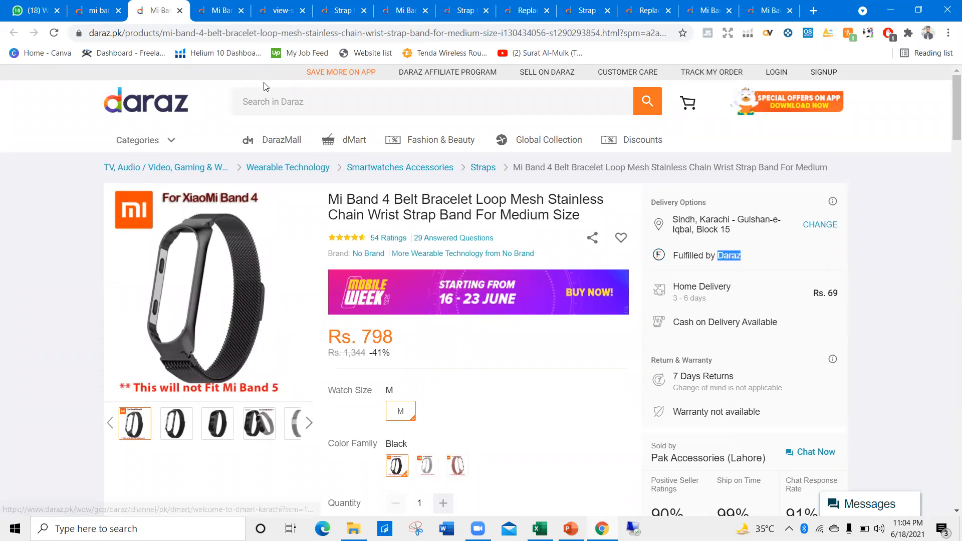
left_click(180, 12)
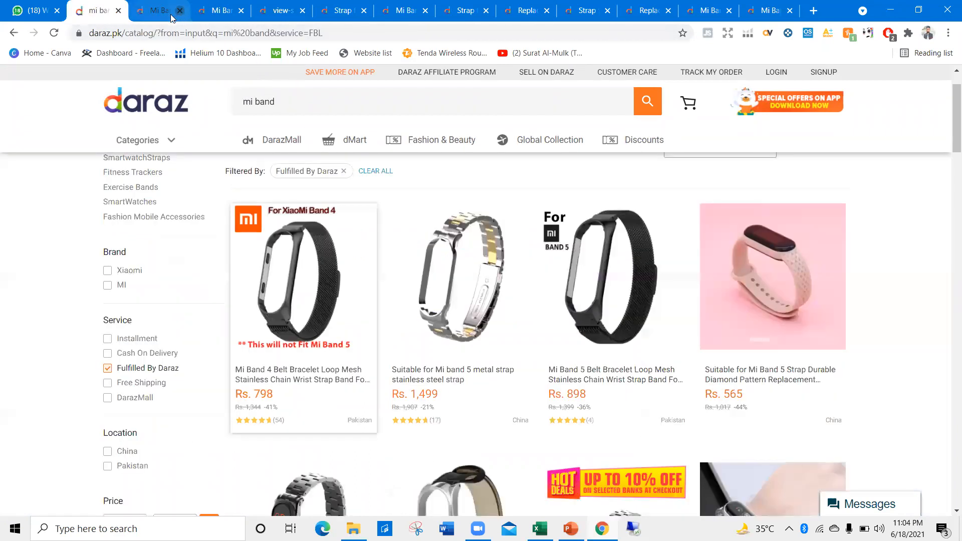
left_click(161, 10)
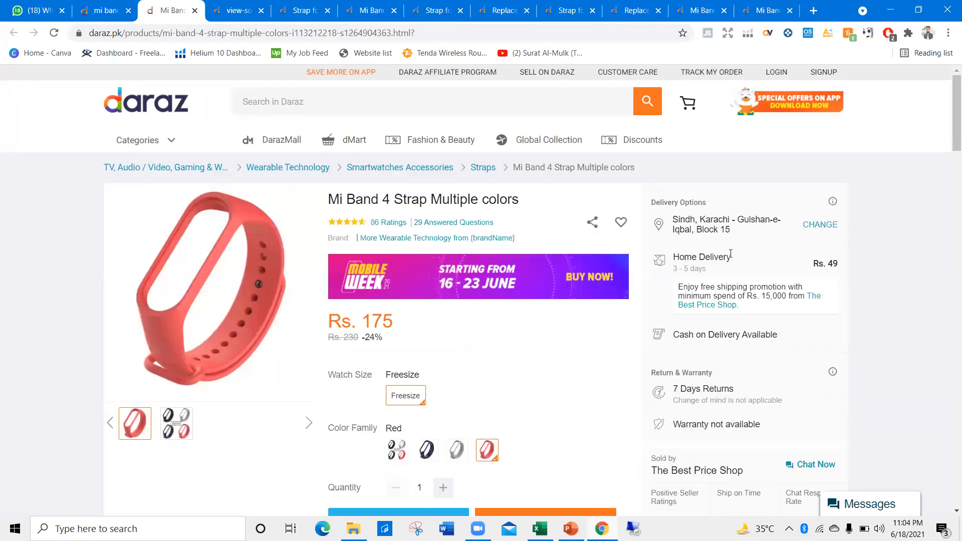
Switch to Excel and enter FBM as product 1's Seller Type
key("alt+Tab")
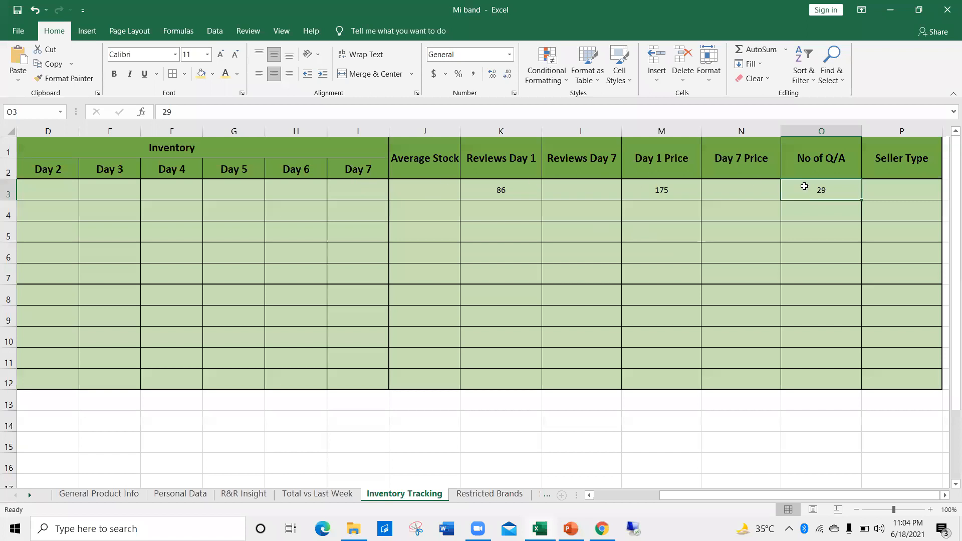
left_click(880, 194)
type("FBM")
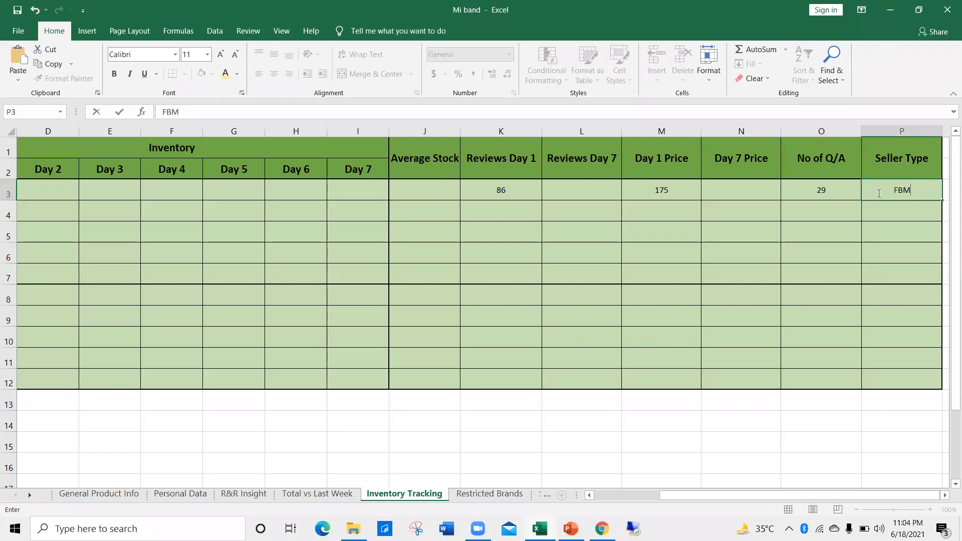
key("ctrl+Return")
Enter product 1's inventory as 100 for Day 2, 95 for Day 3 and 89 for Day 4
left_click_drag(818, 494, 774, 494)
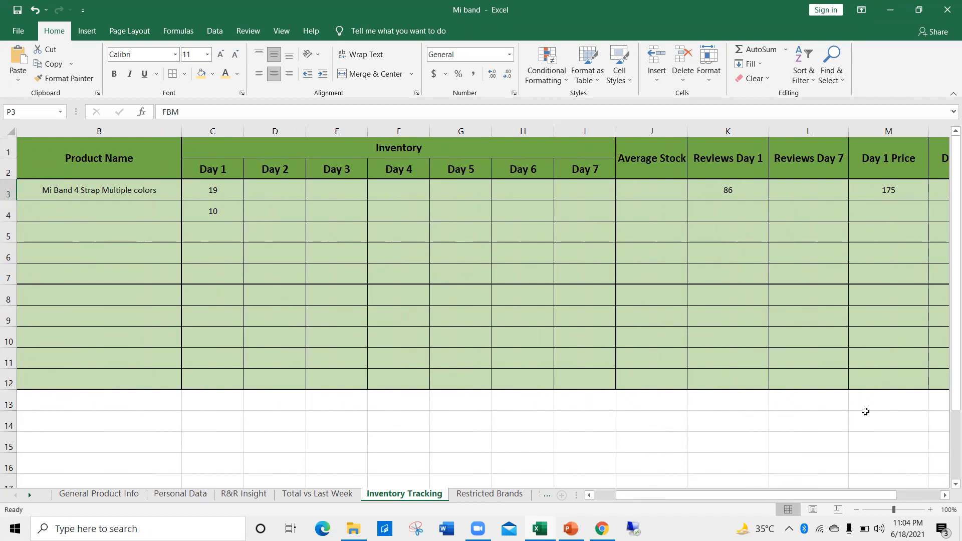
left_click_drag(802, 495, 846, 495)
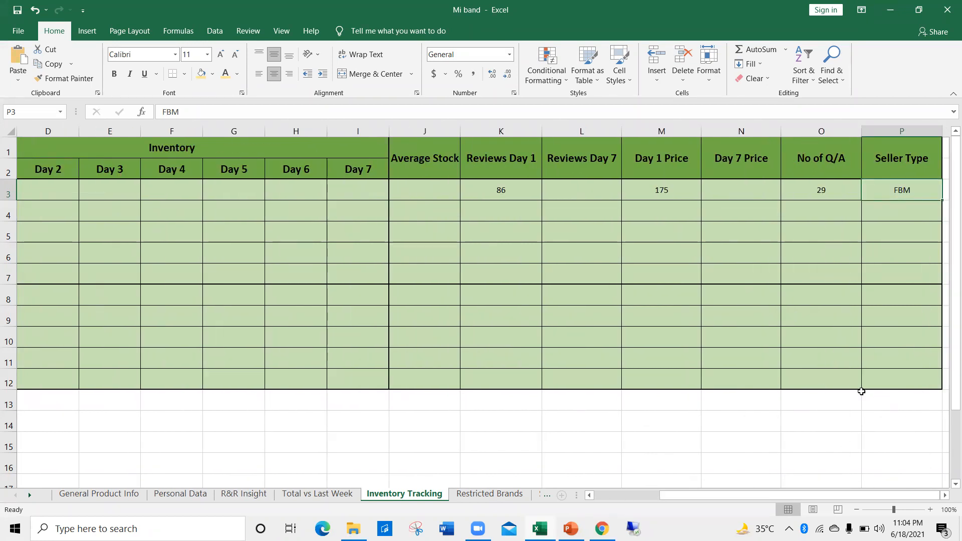
left_click_drag(826, 495, 806, 498)
double_click(284, 192)
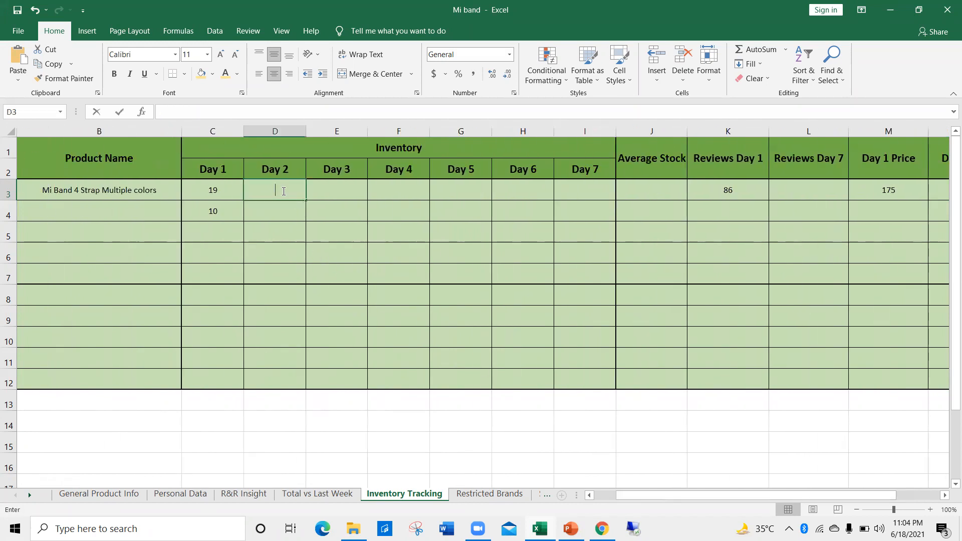
type("100")
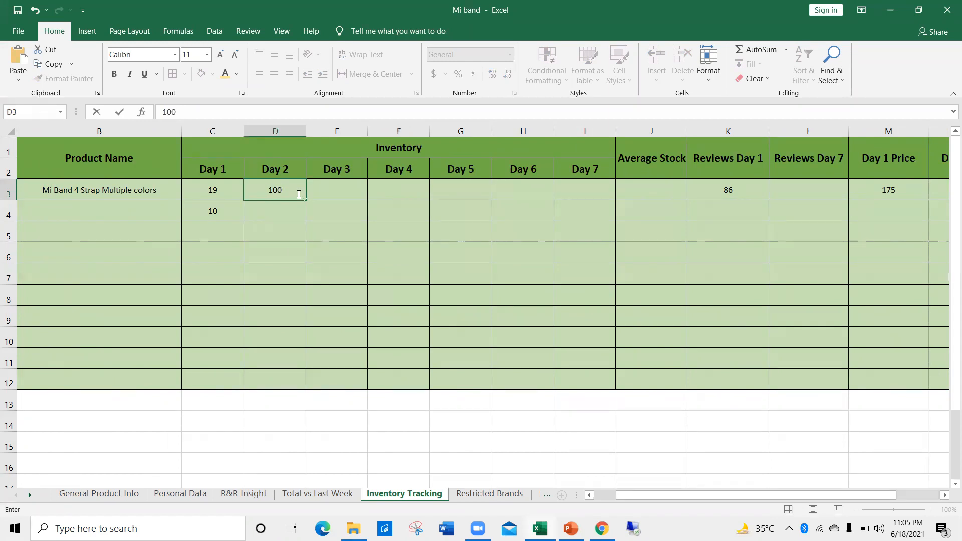
double_click(328, 184)
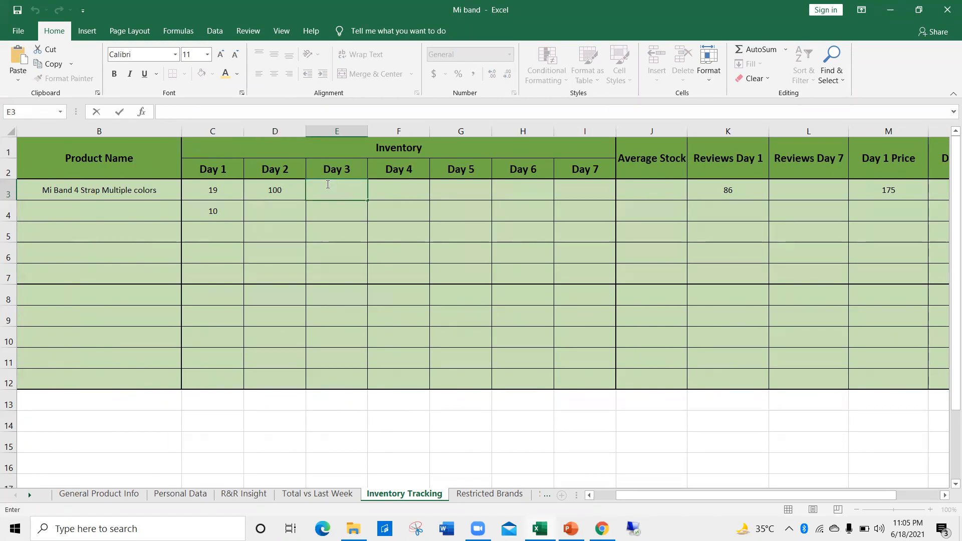
type("95")
left_click(386, 183)
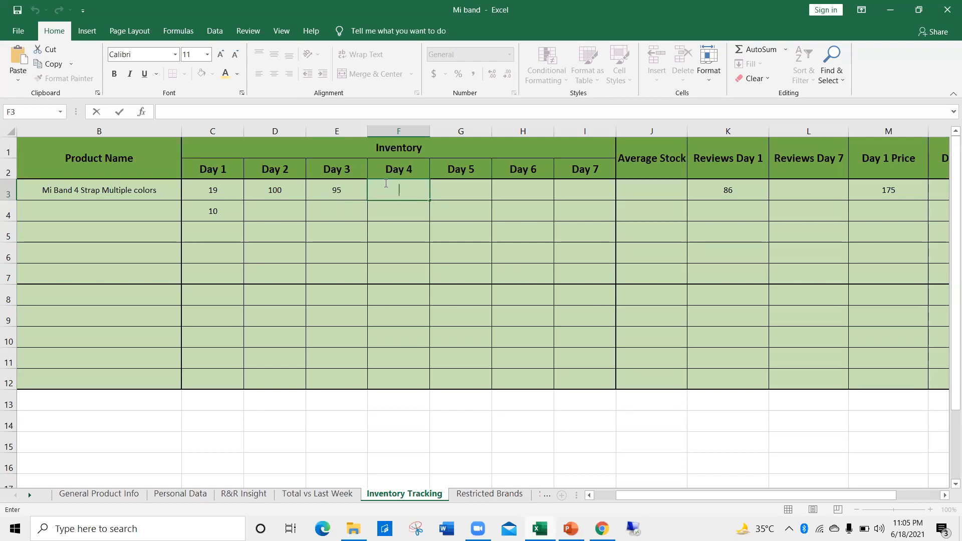
type("89")
Enter product 1's inventory as 80 for Day 5, 70 for Day 6 and 65 for Day 7
double_click(459, 186)
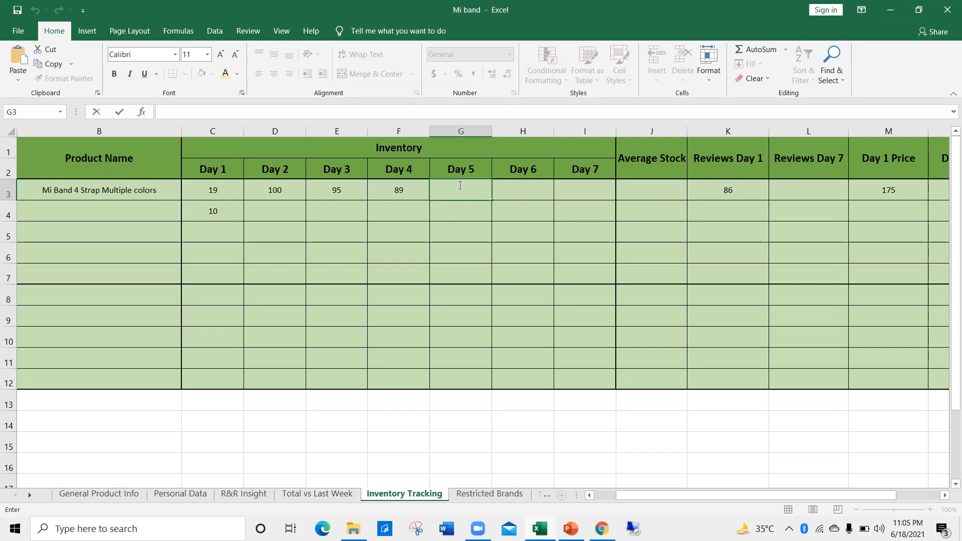
type("80")
double_click(529, 195)
type("70")
double_click(579, 189)
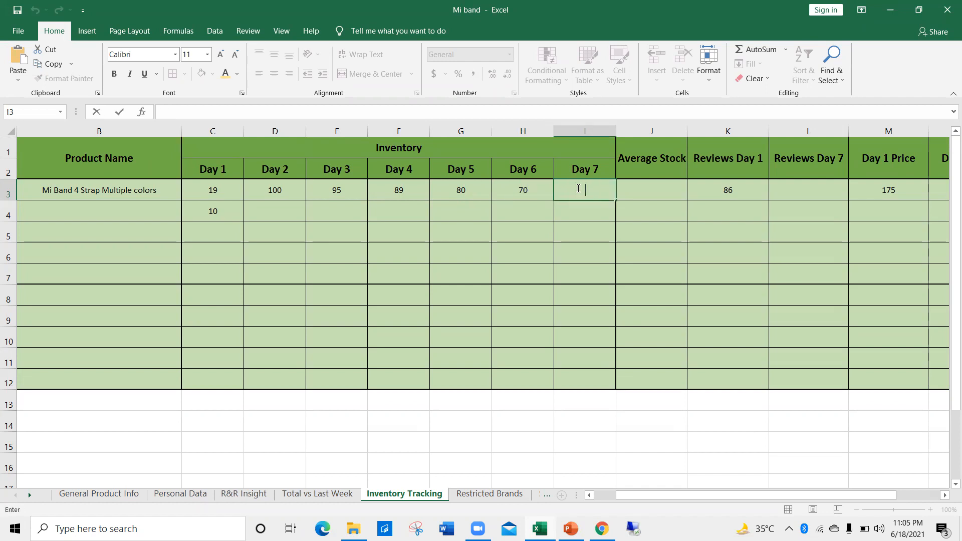
type("65")
key("ctrl+Return")
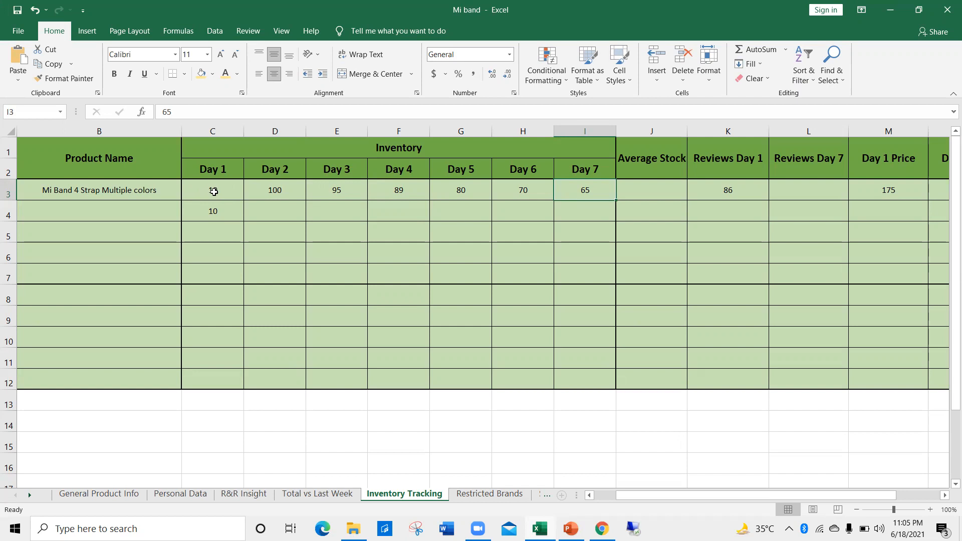
Compare product 1's Day 1, Day 2 and Day 3 inventory figures to see how the stock changes from day to day
left_click(218, 190)
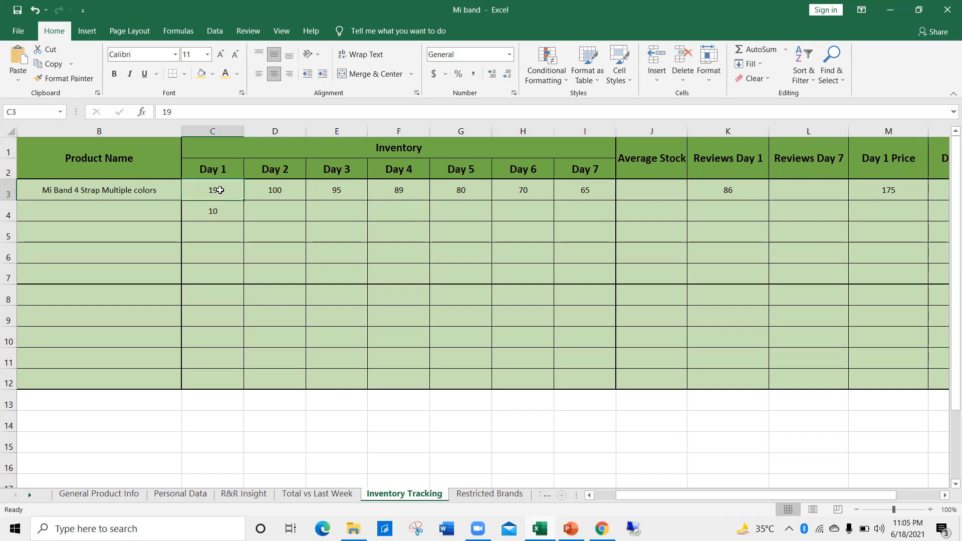
left_click(289, 192)
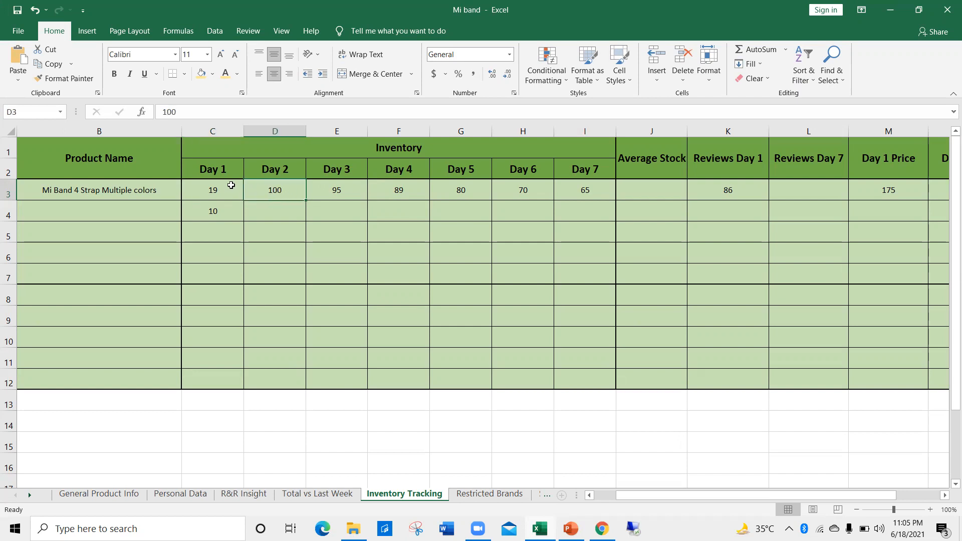
left_click(214, 189)
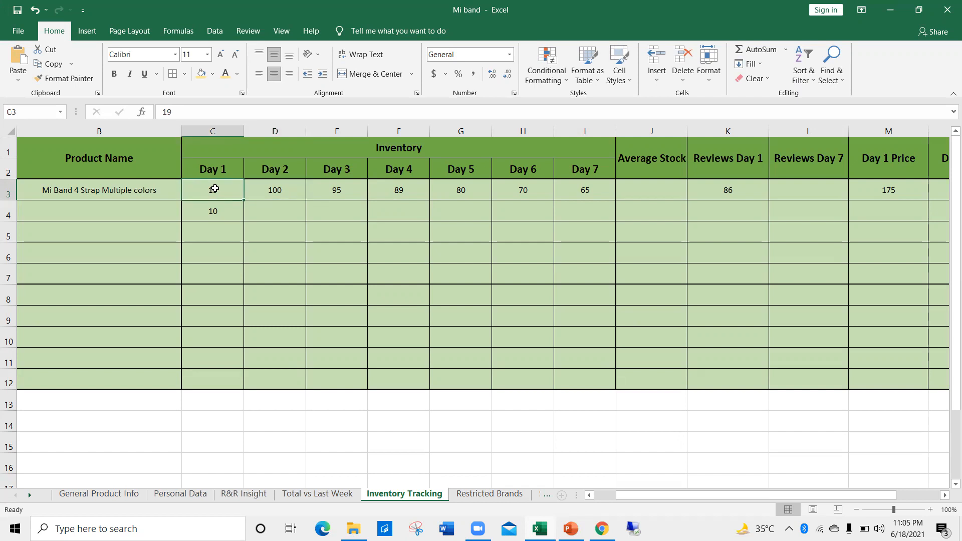
left_click(270, 189)
left_click(227, 187)
left_click(270, 190)
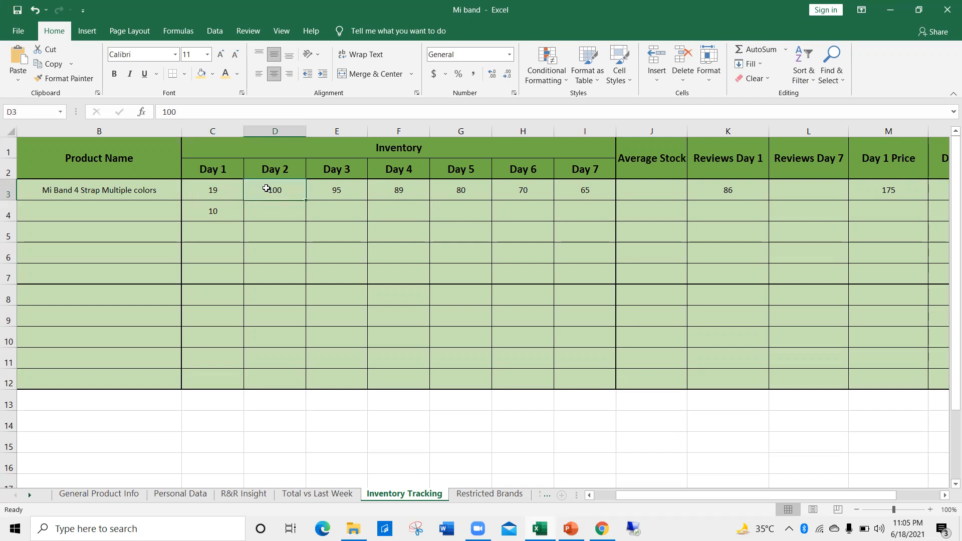
left_click(224, 184)
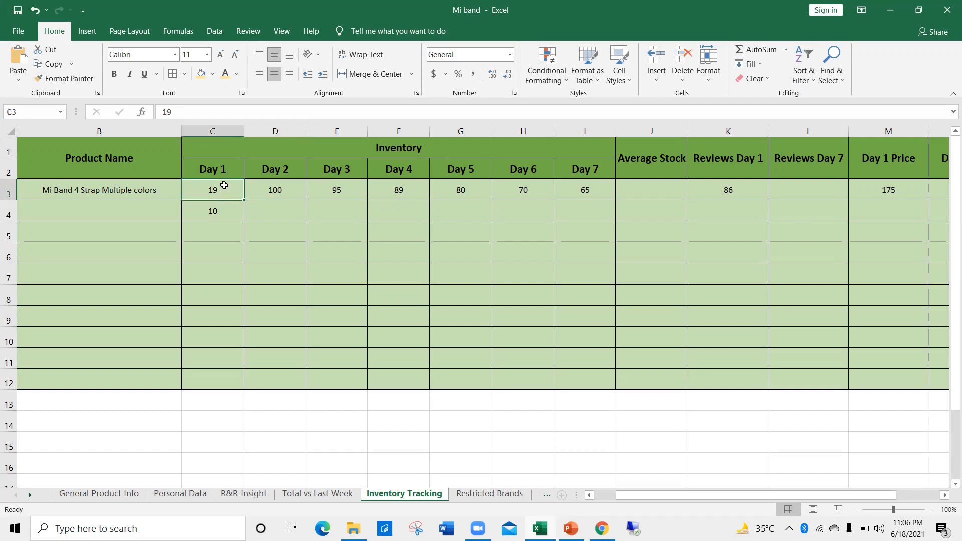
left_click(275, 188)
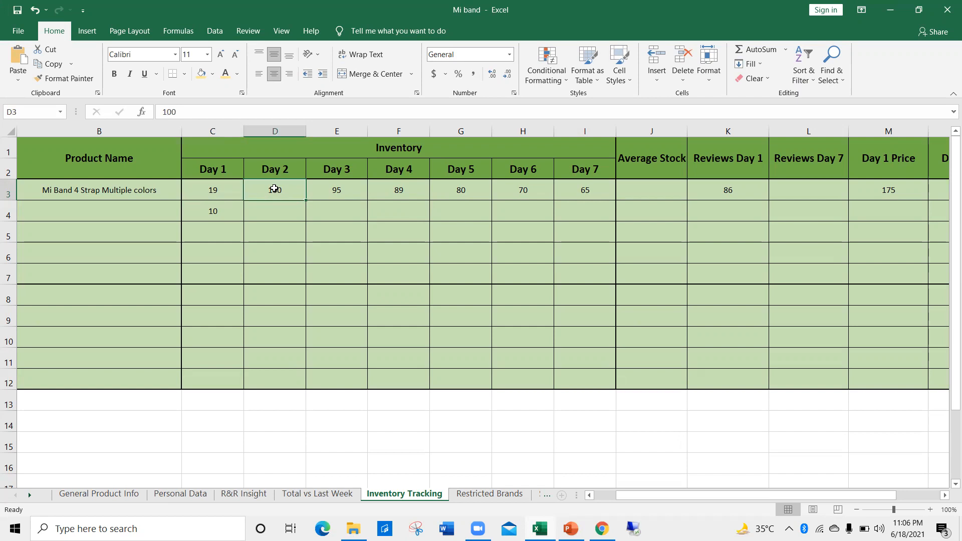
left_click(328, 190)
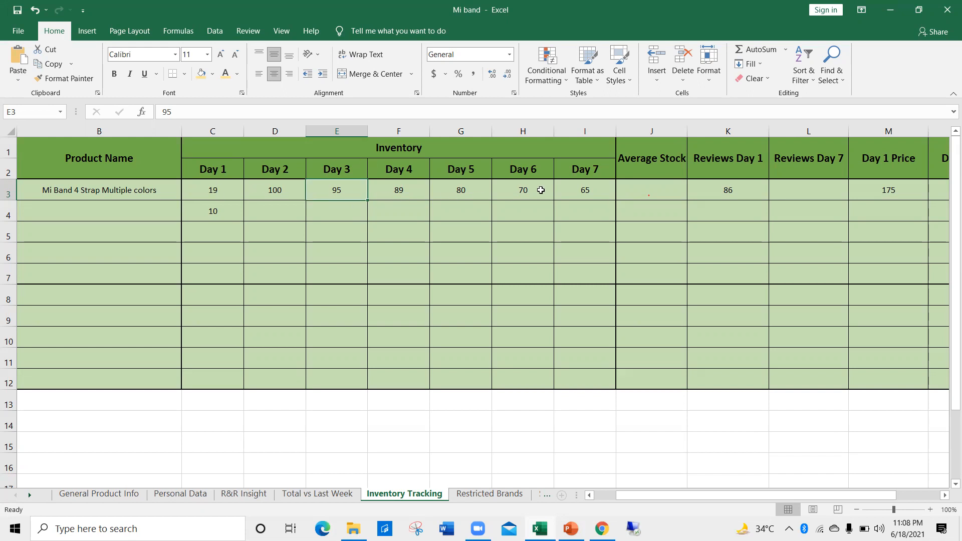
Fill in product 1's Average Stock, replacing a first entry of 42 with 7
double_click(224, 185)
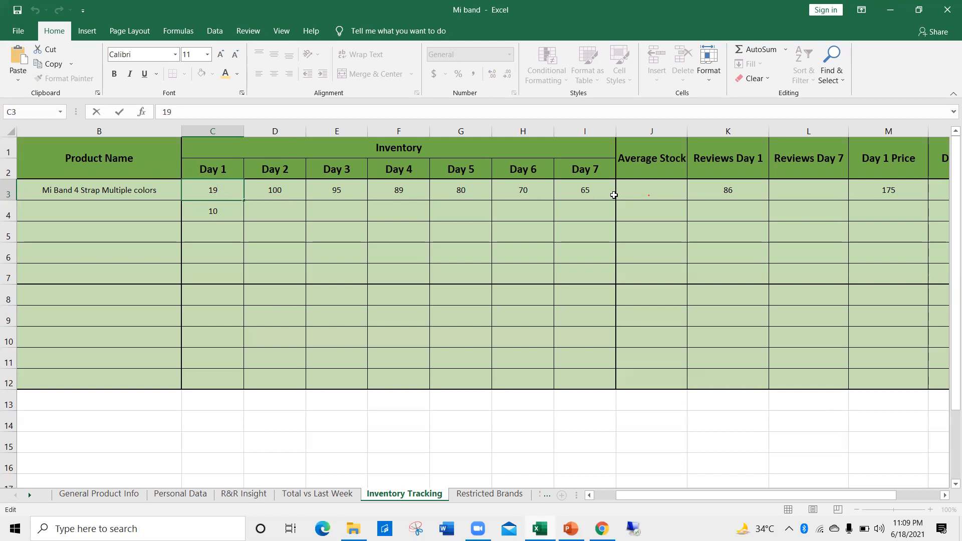
double_click(631, 188)
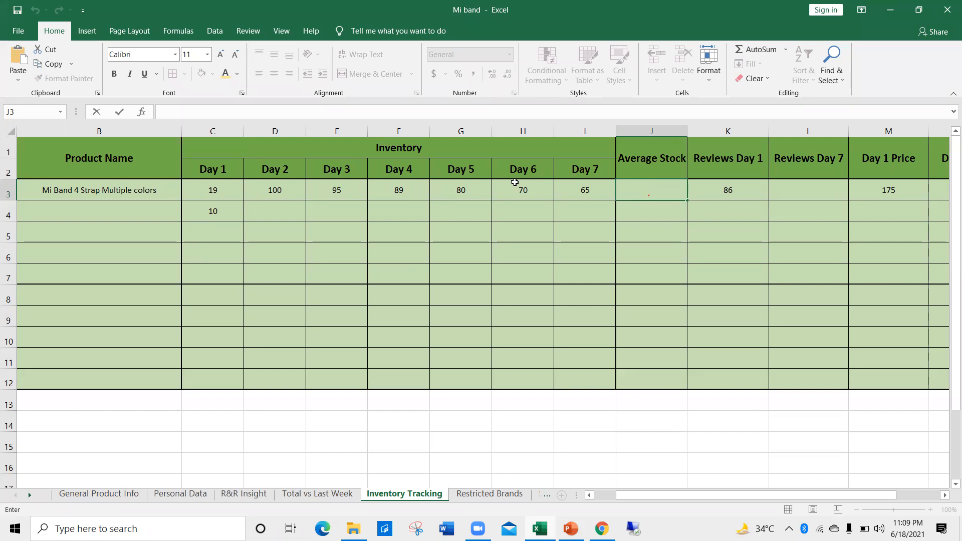
left_click(626, 150)
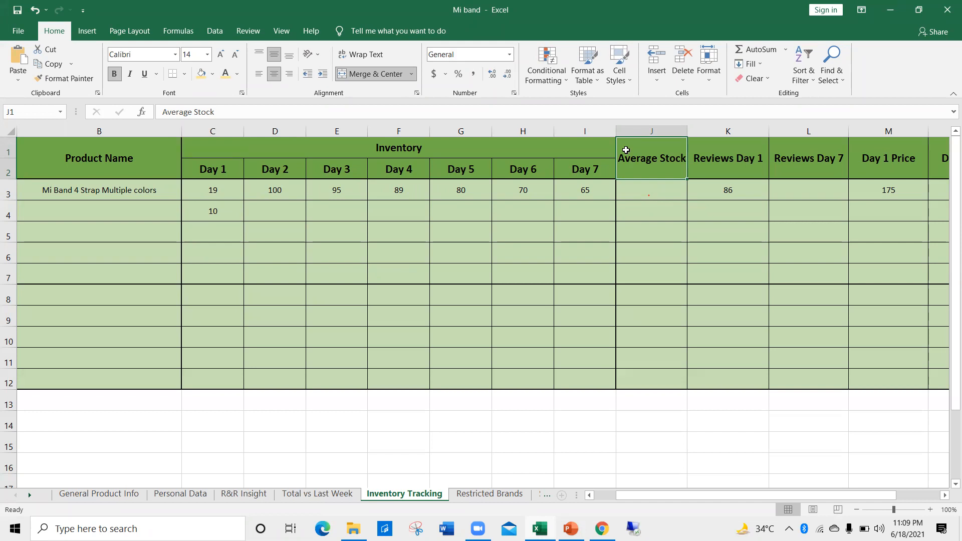
left_click(218, 195)
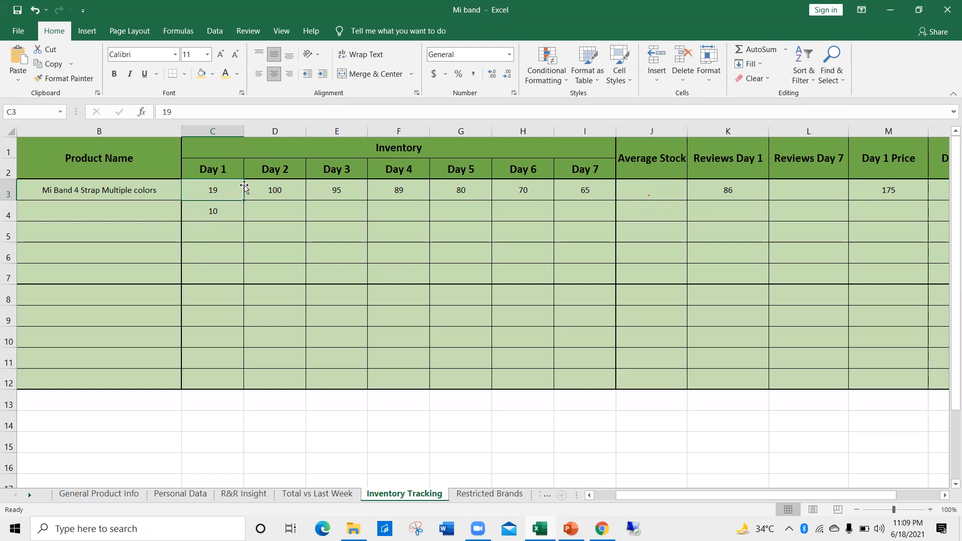
double_click(655, 188)
type("42")
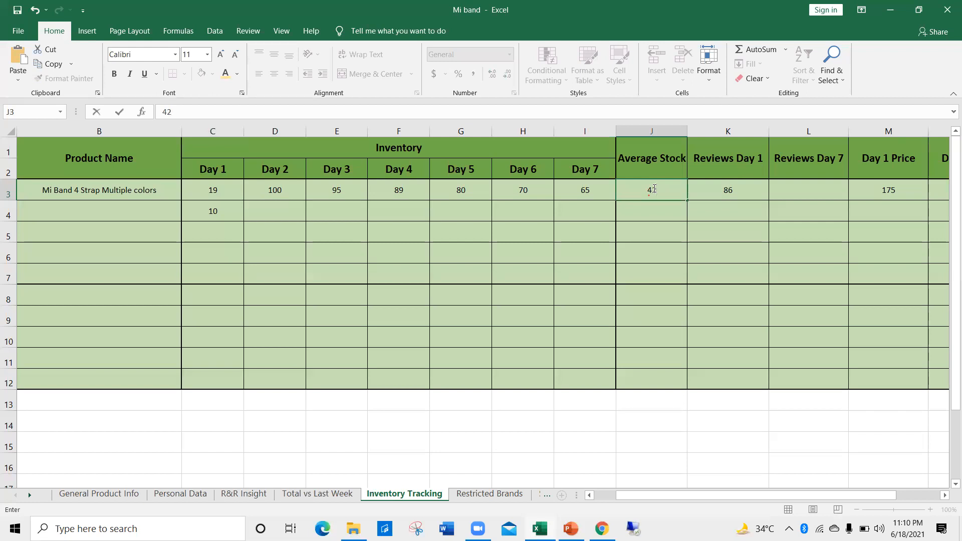
left_click(654, 189)
key("BackSpace")
key("Delete")
key("Return")
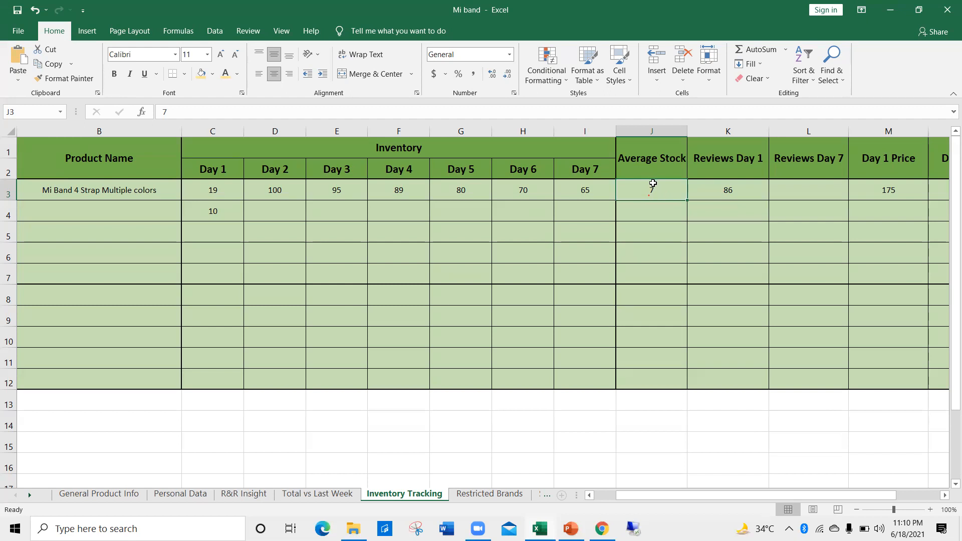
Compare product 1's Average Stock with its orders per day on the Total vs Last Week sheet, ending on the Inventory Tracking sheet
left_click(331, 491)
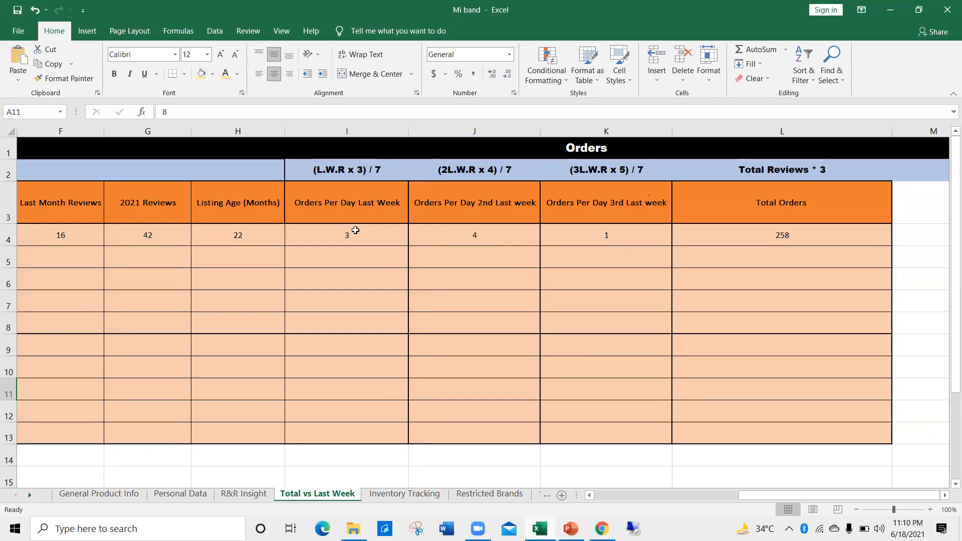
left_click(423, 495)
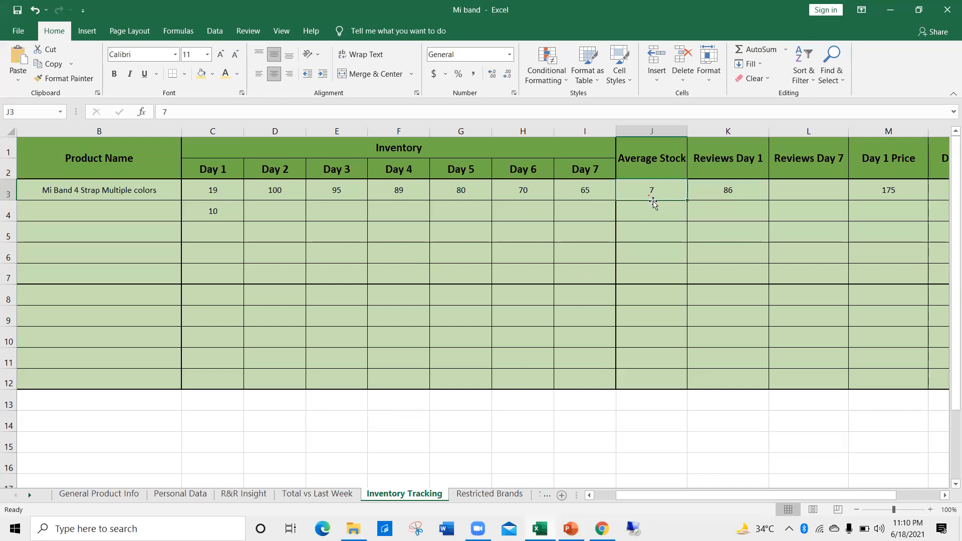
left_click(317, 495)
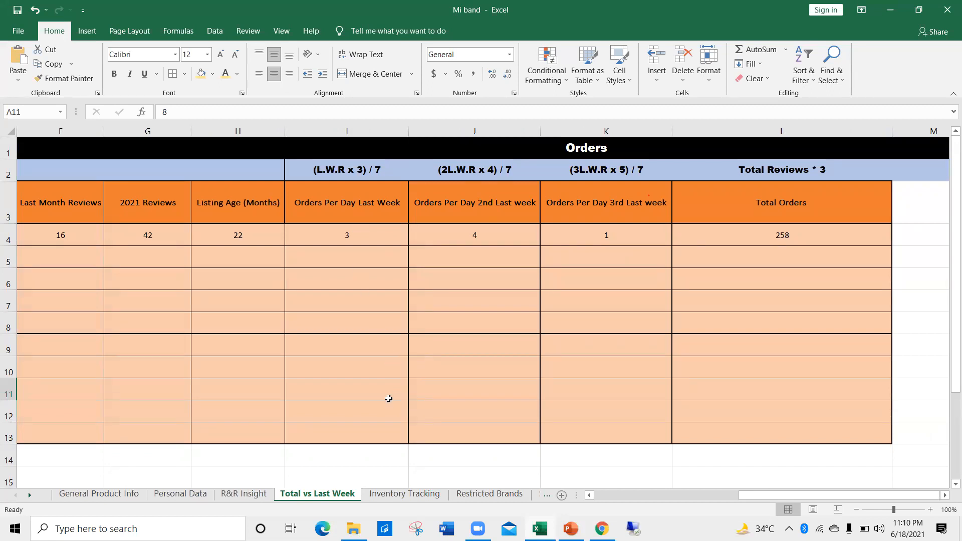
left_click(405, 495)
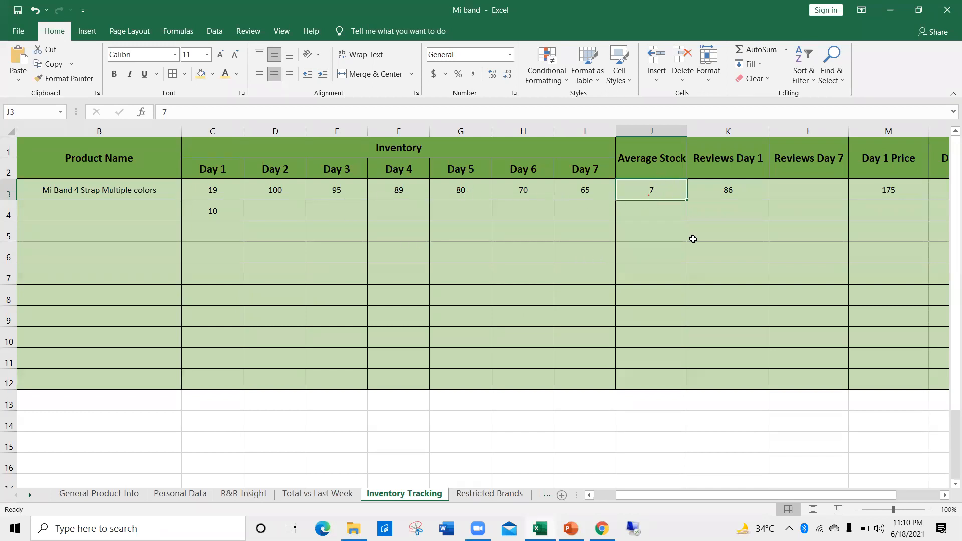
Enter 106 as product 1's Reviews Day 7 value
left_click_drag(708, 492, 711, 496)
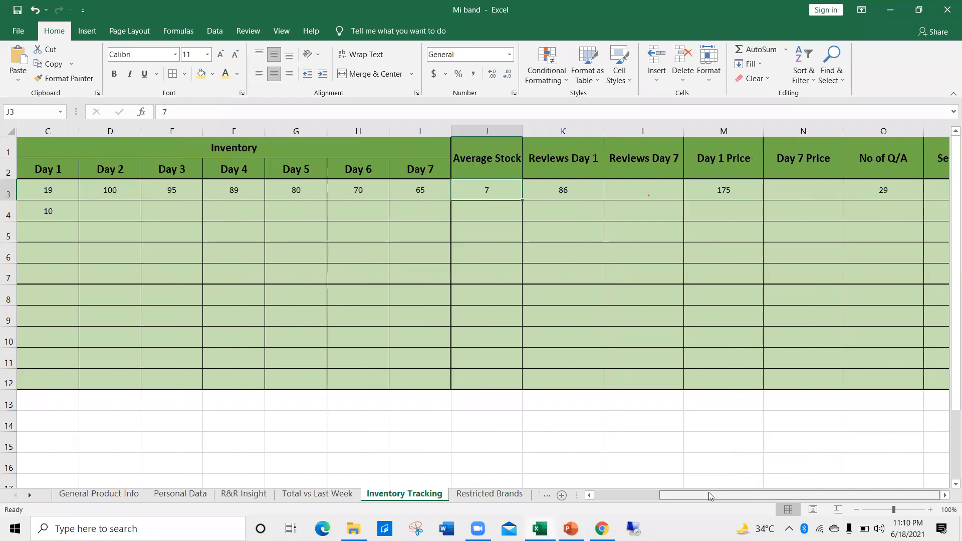
scroll(534, 173, "right", 1)
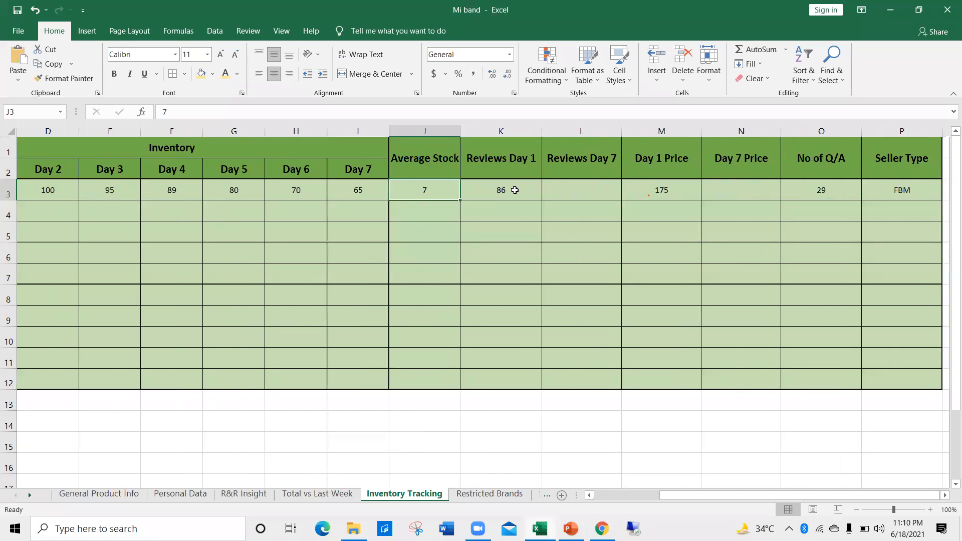
left_click(562, 190)
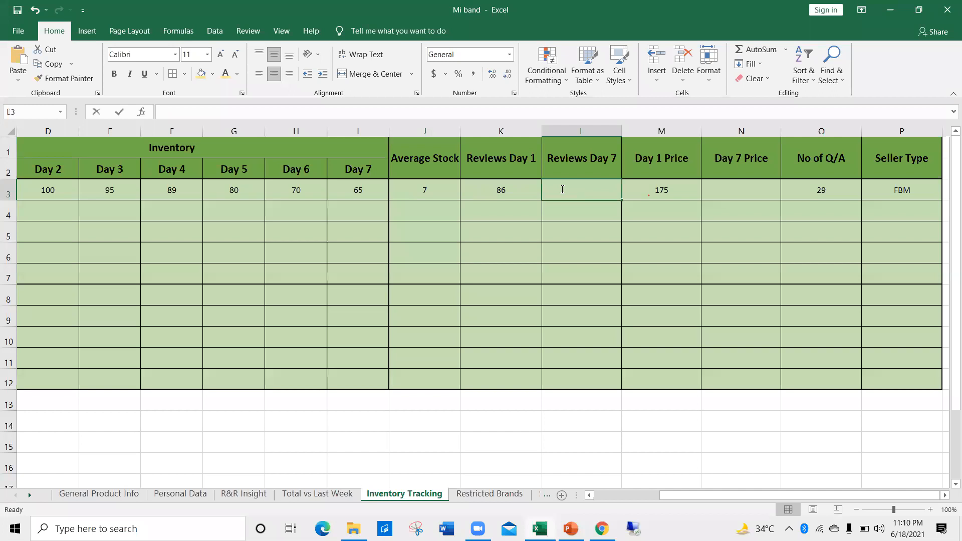
type("106")
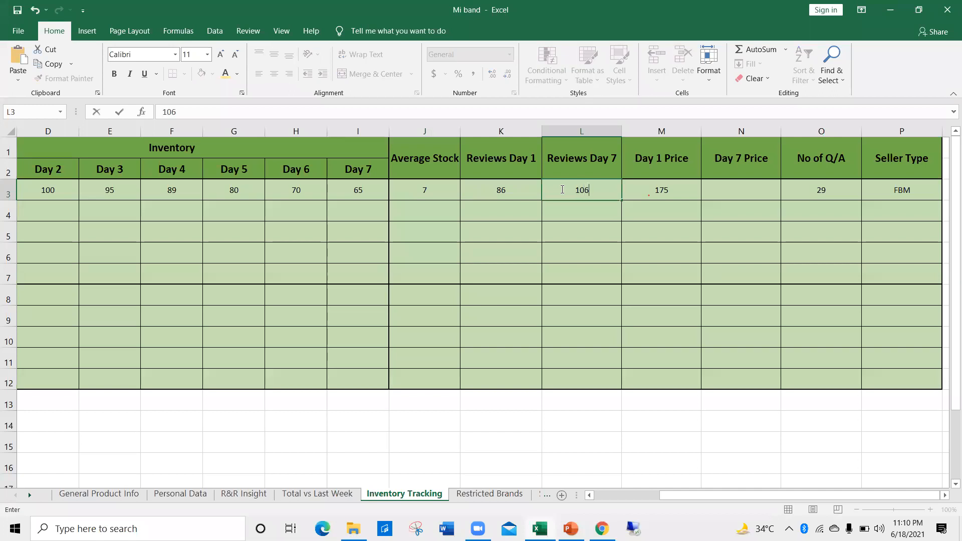
Enter 180 as product 1's Day 7 Price on the Inventory Tracking sheet
double_click(721, 188)
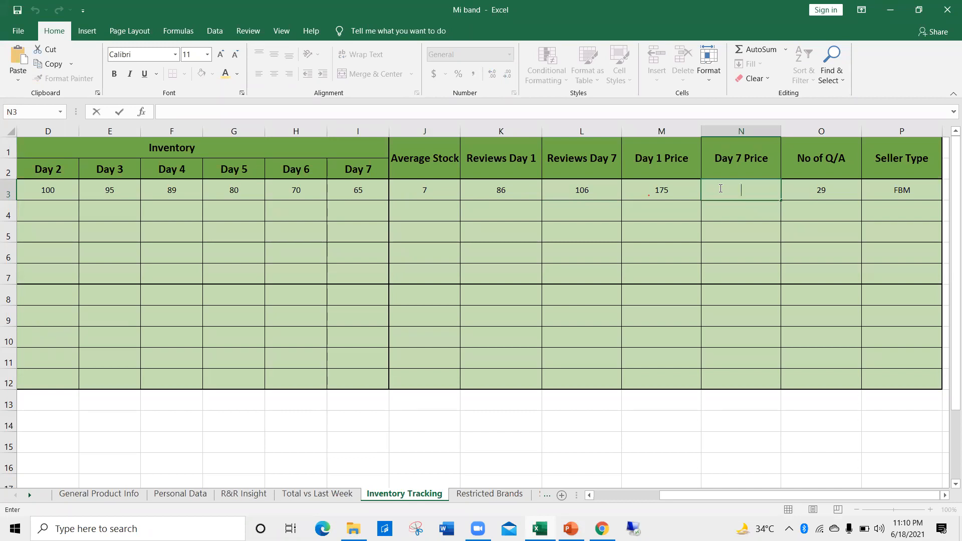
type("180")
left_click_drag(666, 495, 608, 497)
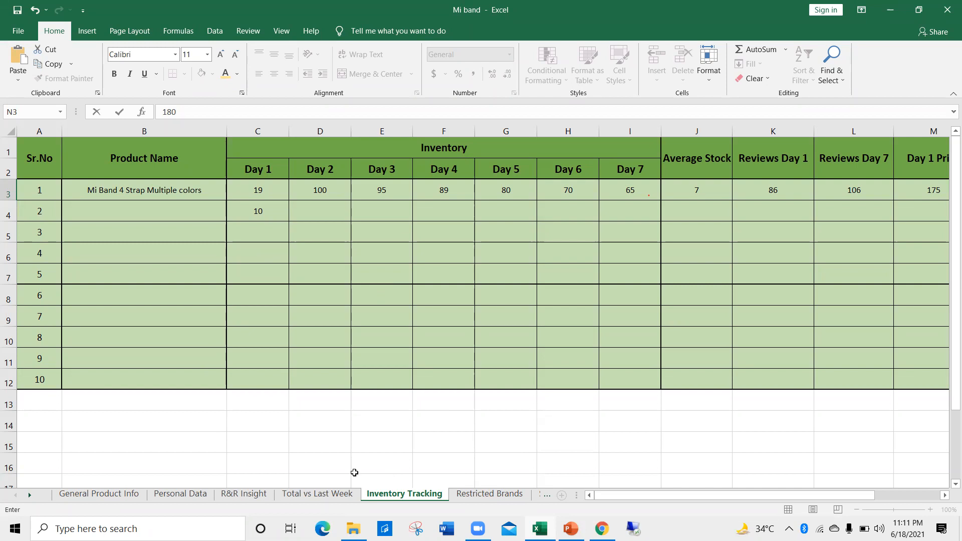
Open the Restricted Brands sheet and look through the first hundred or so rows of brand names
left_click(28, 495)
left_click(28, 496)
left_click(29, 496)
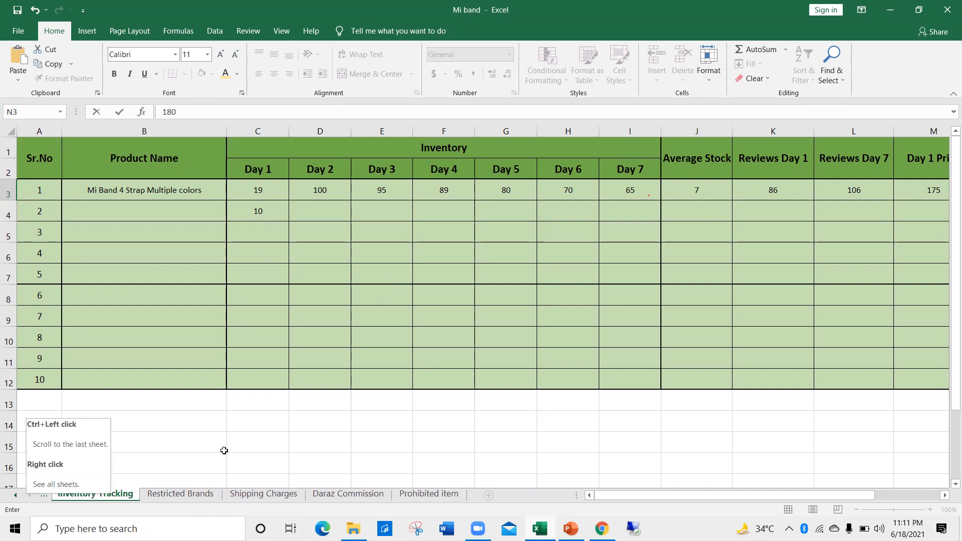
left_click(179, 496)
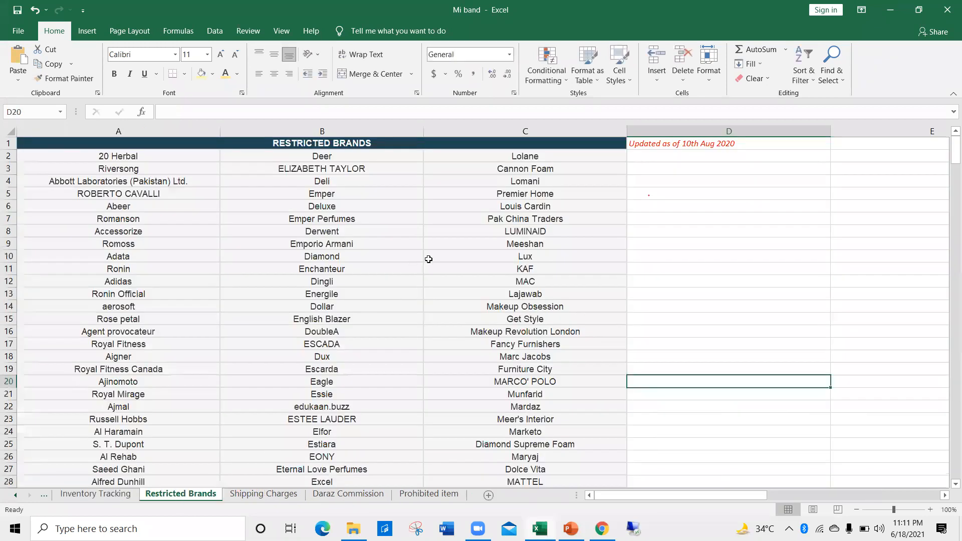
scroll(329, 254, "down", 1)
scroll(329, 254, "up", 1)
scroll(330, 255, "down", 1)
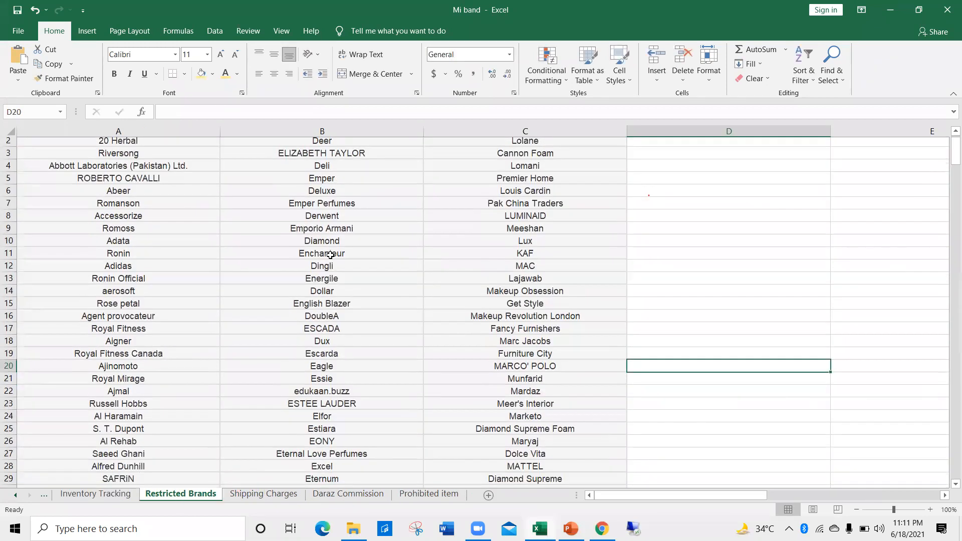
scroll(330, 255, "down", 2)
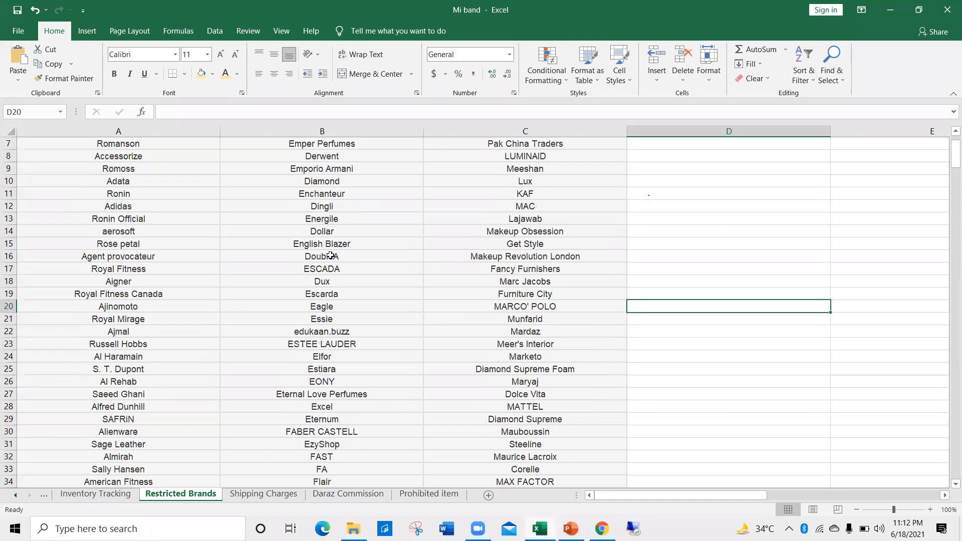
scroll(331, 256, "down", 20)
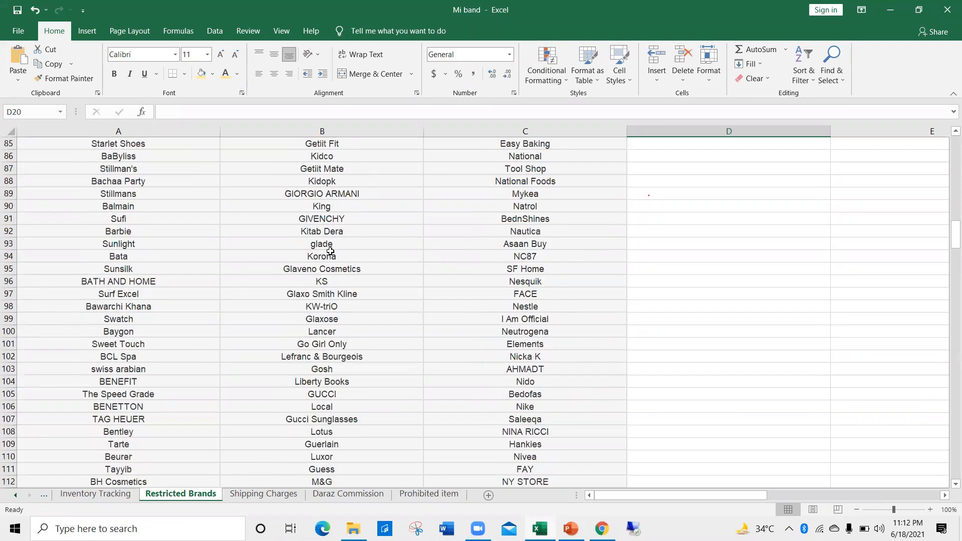
scroll(316, 249, "down", 3)
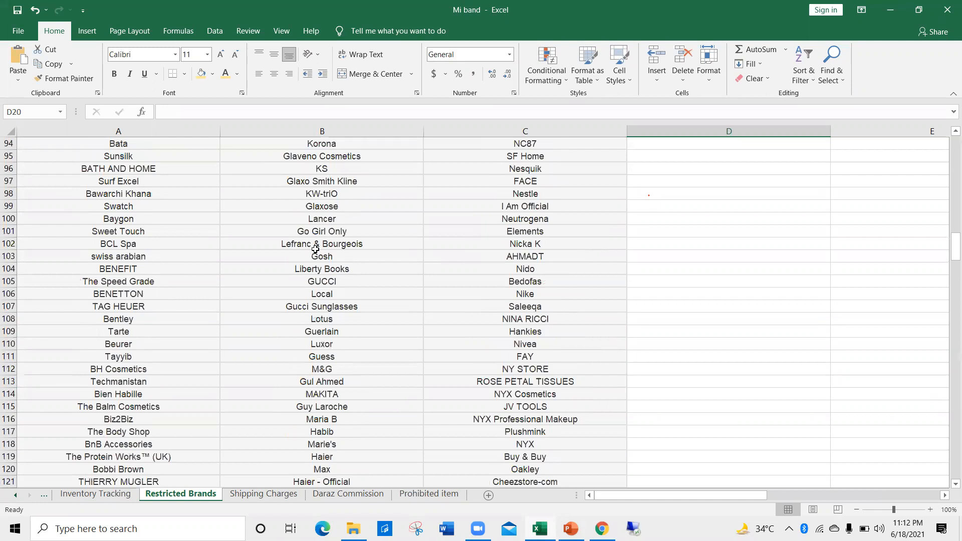
Return to the start of the restricted brands list and check the update date noted beside its heading
scroll(316, 249, "up", 20)
left_click(696, 155)
left_click(700, 145)
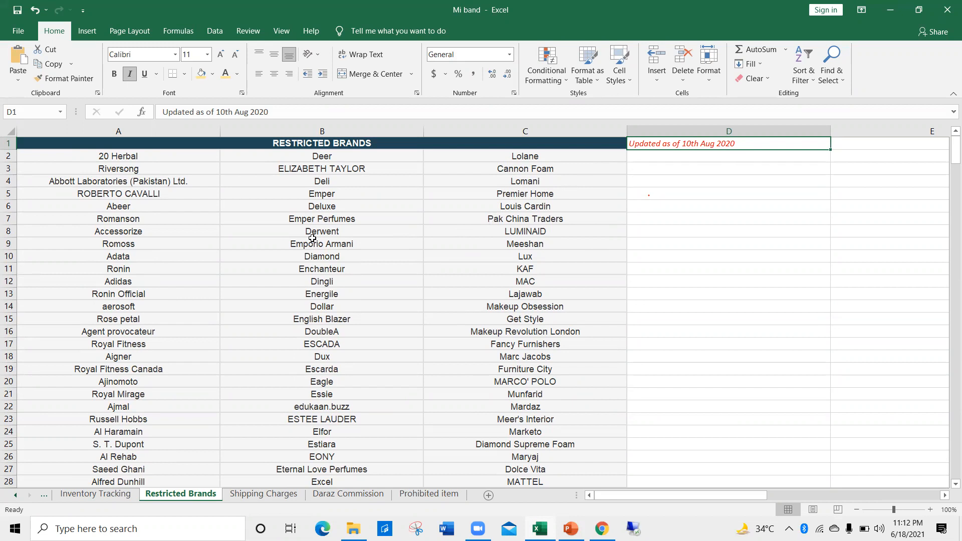
Read through the restricted brands list down to its last entries
scroll(312, 238, "down", 10)
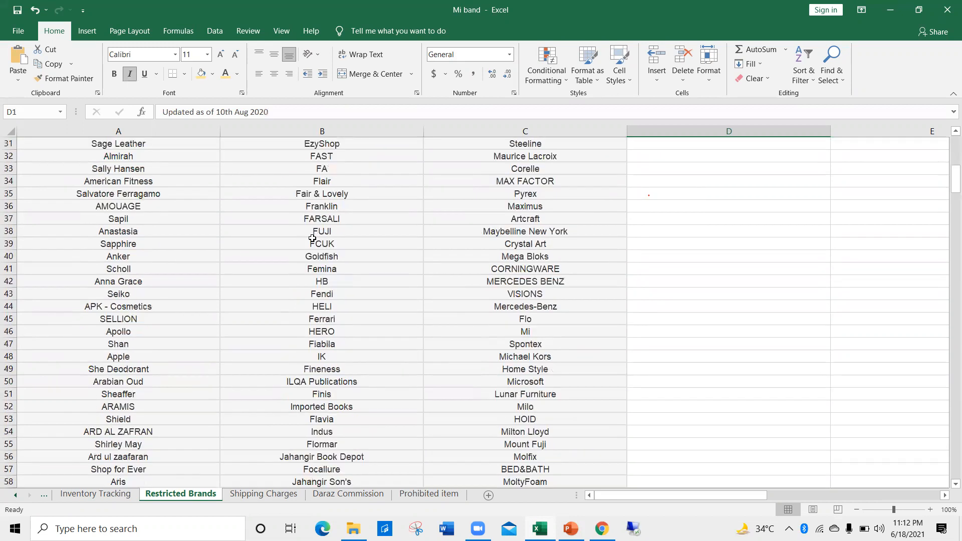
scroll(310, 239, "down", 20)
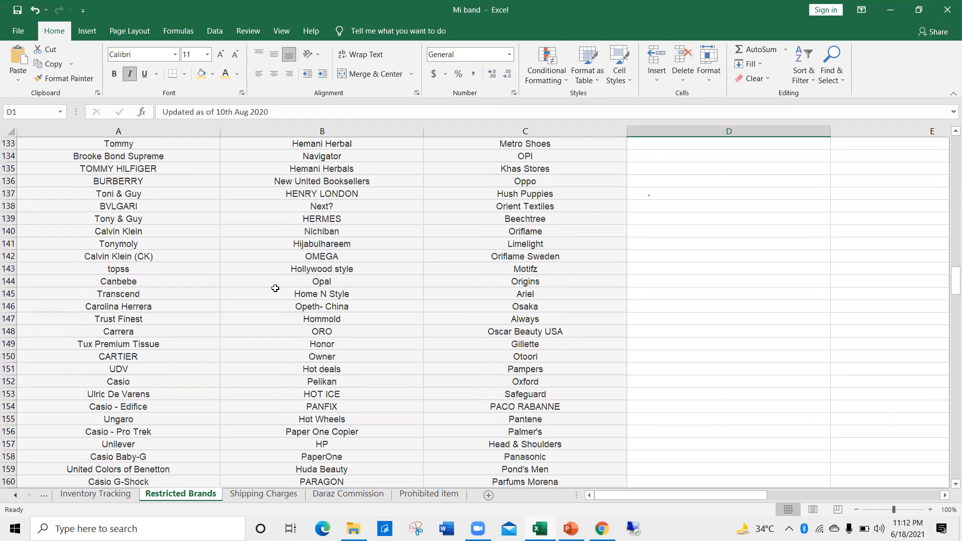
scroll(275, 288, "down", 20)
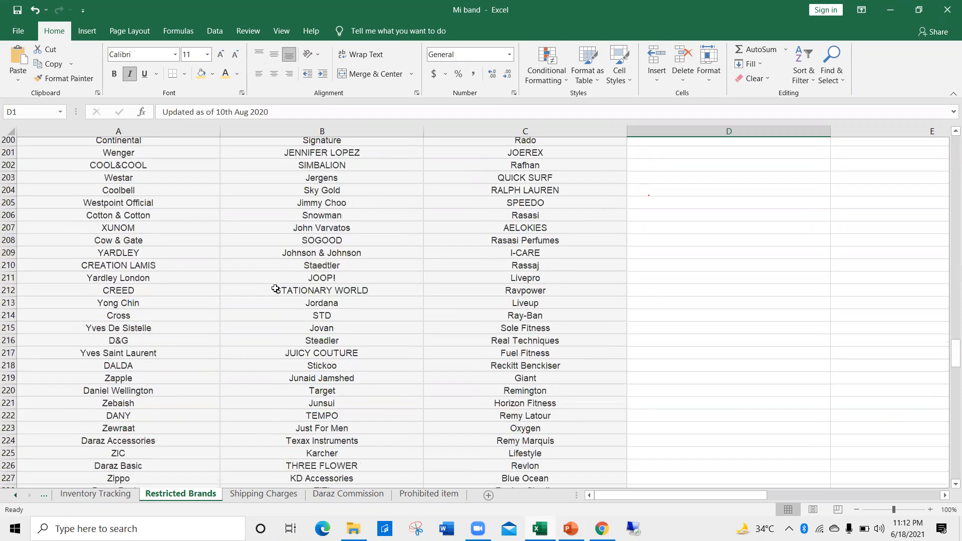
scroll(276, 289, "down", 16)
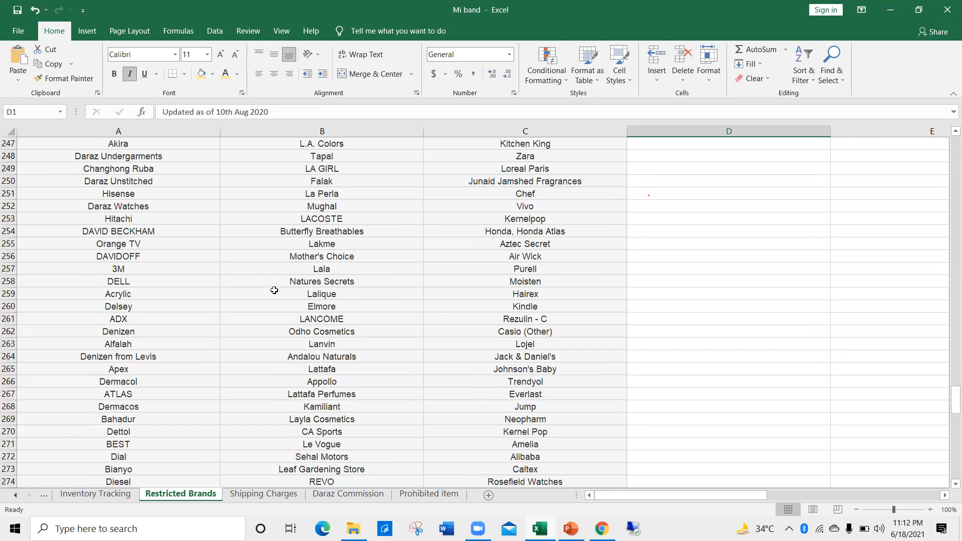
scroll(276, 291, "down", 20)
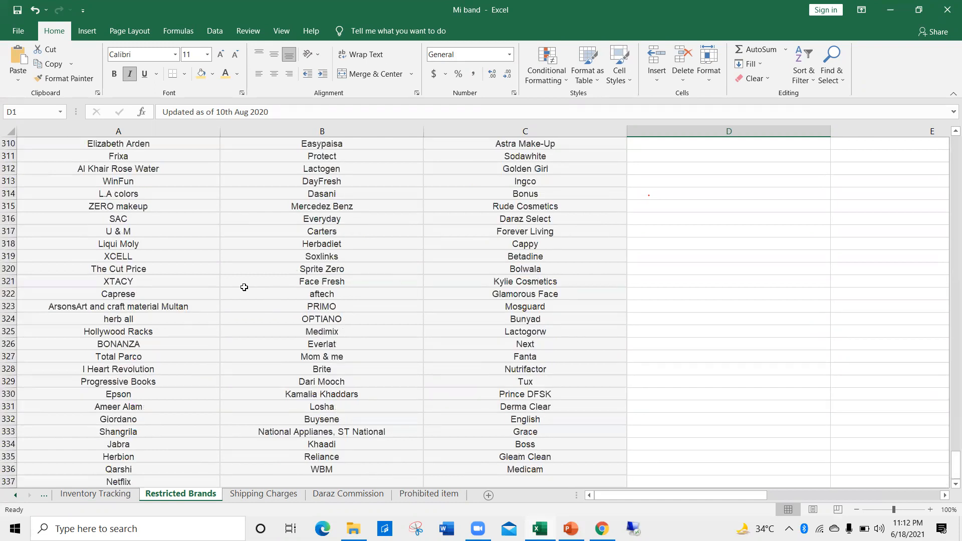
scroll(243, 288, "down", 5)
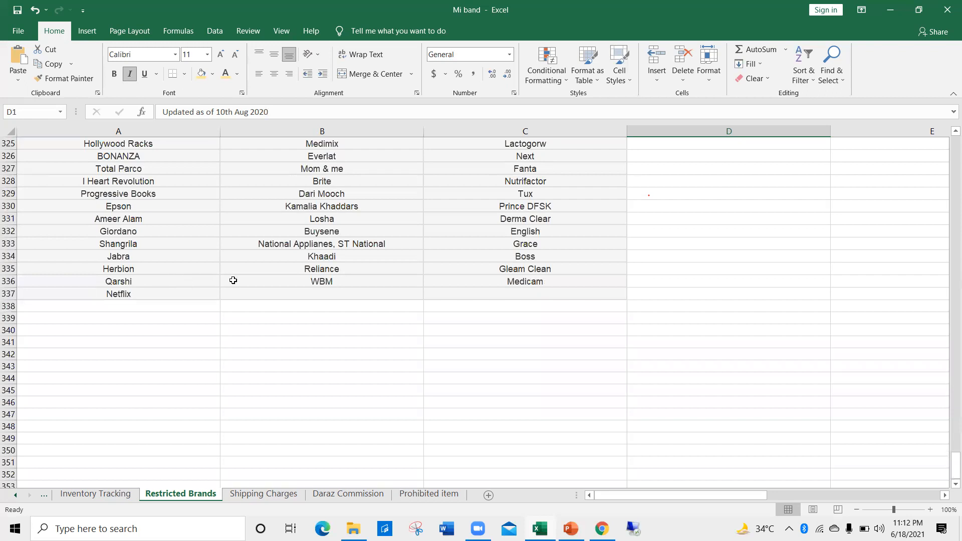
scroll(261, 286, "up", 2)
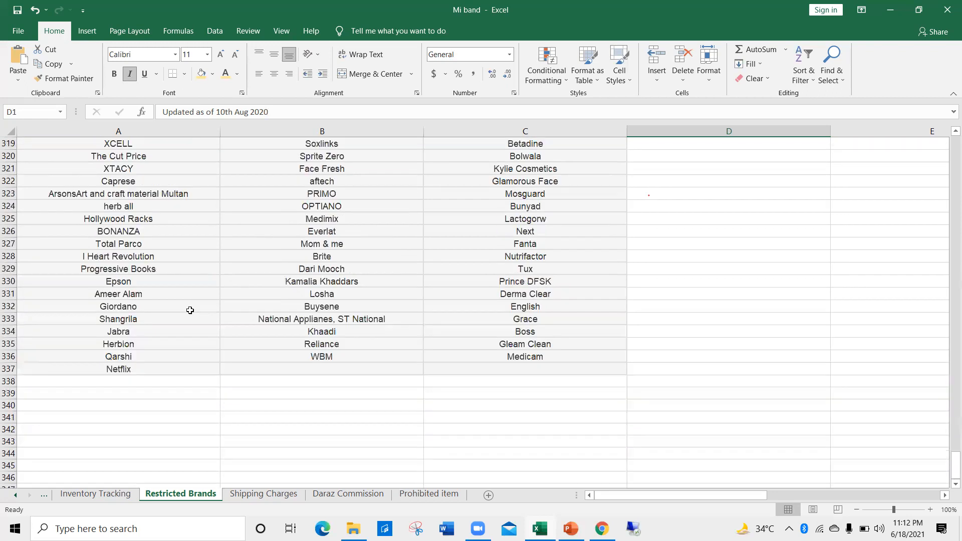
scroll(191, 303, "up", 2)
Open the Shipping Charges sheet and look over the rate tables for the Islamabad/Rawalpindi, Karachi and Lahore destinations
left_click(263, 494)
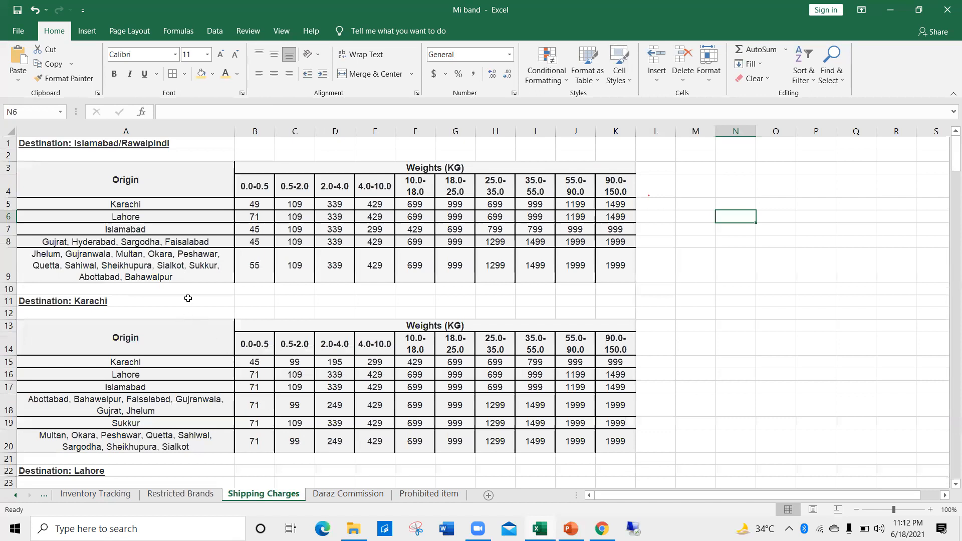
scroll(193, 340, "down", 3)
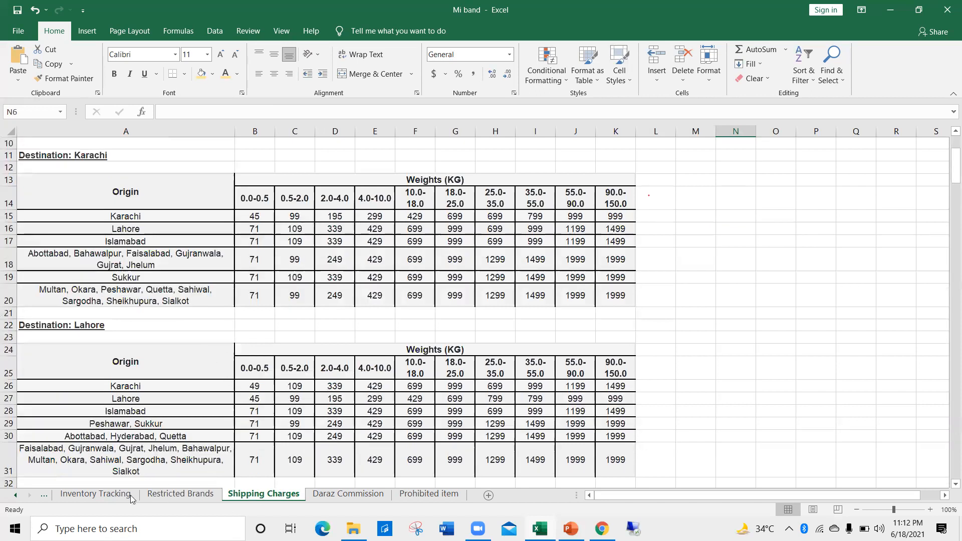
scroll(125, 496, "up", 2)
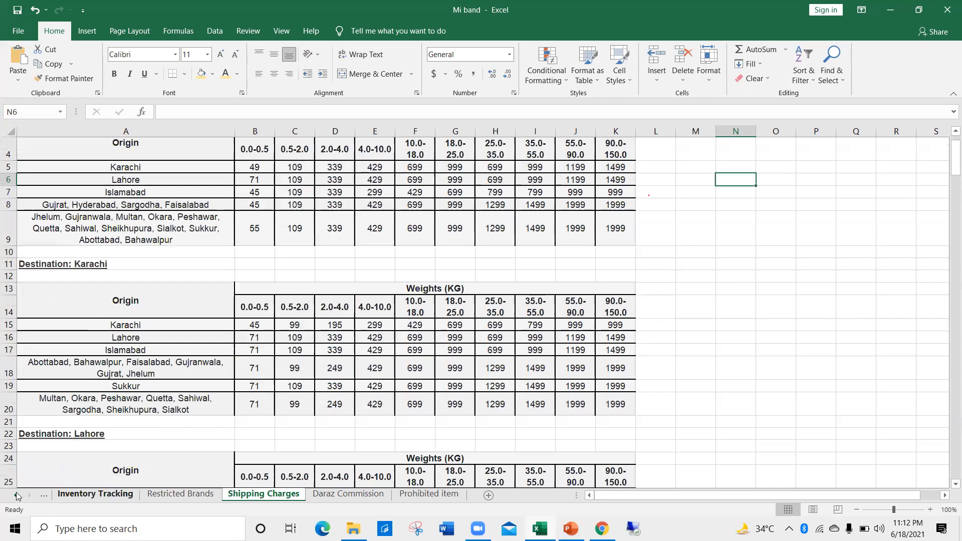
Compare the shipping fee in the General Product Info costing with the Islamabad/Rawalpindi table on the Shipping Charges sheet
left_click(18, 496)
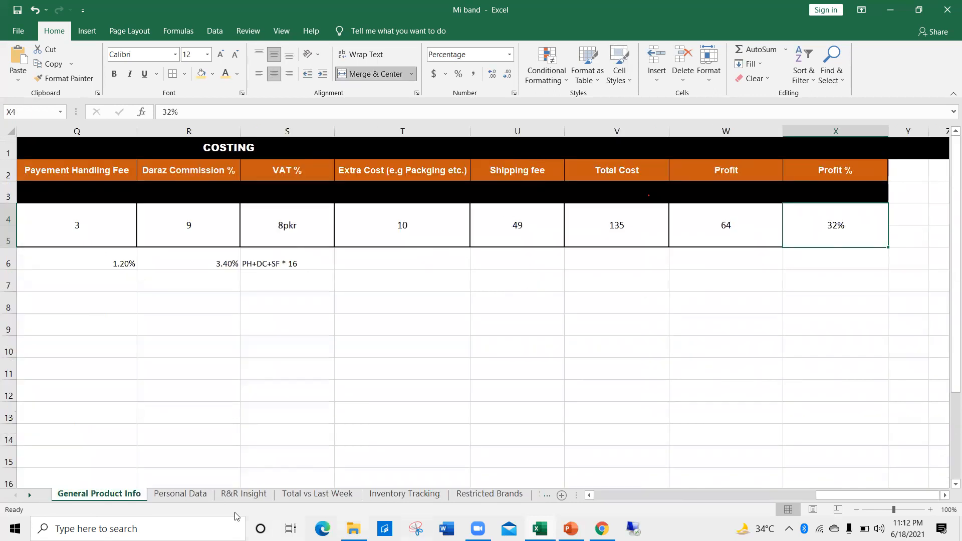
left_click(30, 495)
left_click(30, 495)
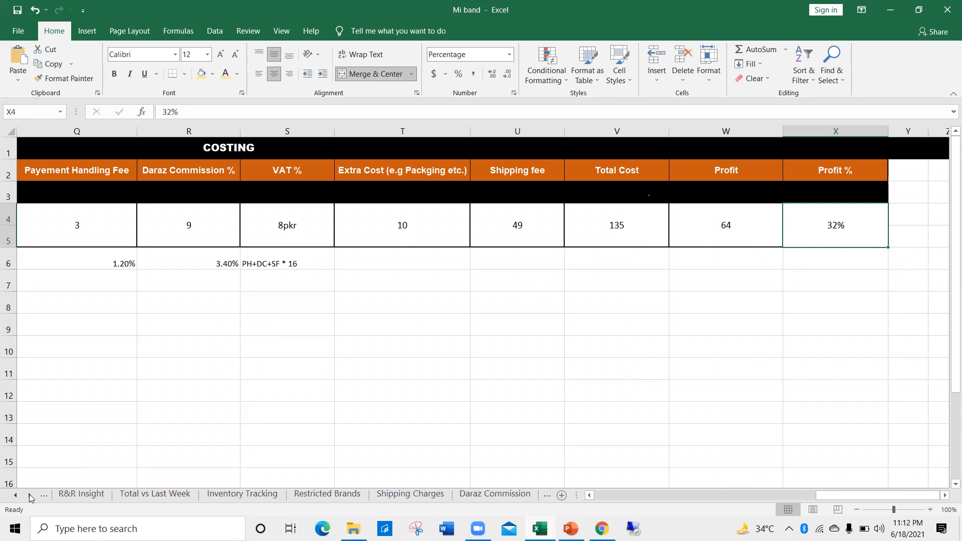
left_click(411, 494)
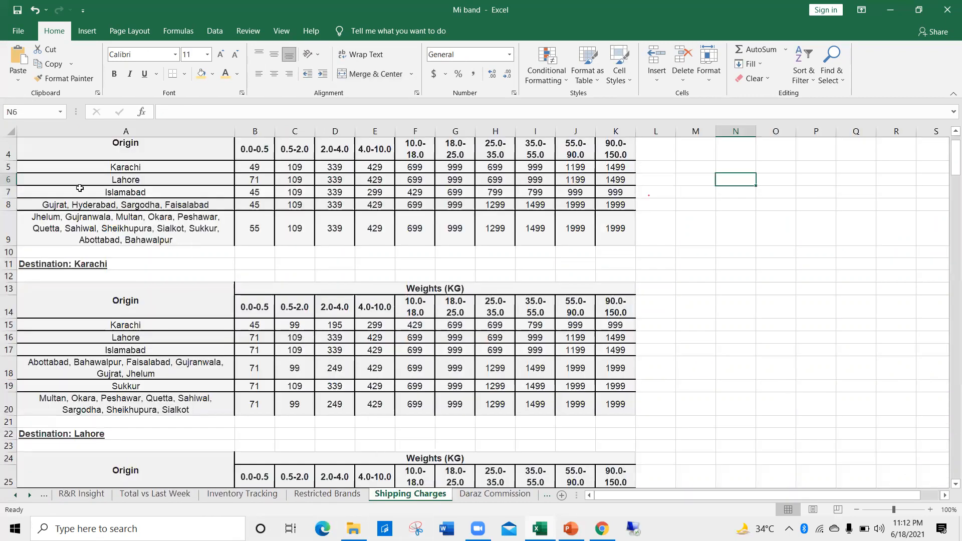
scroll(77, 180, "up", 1)
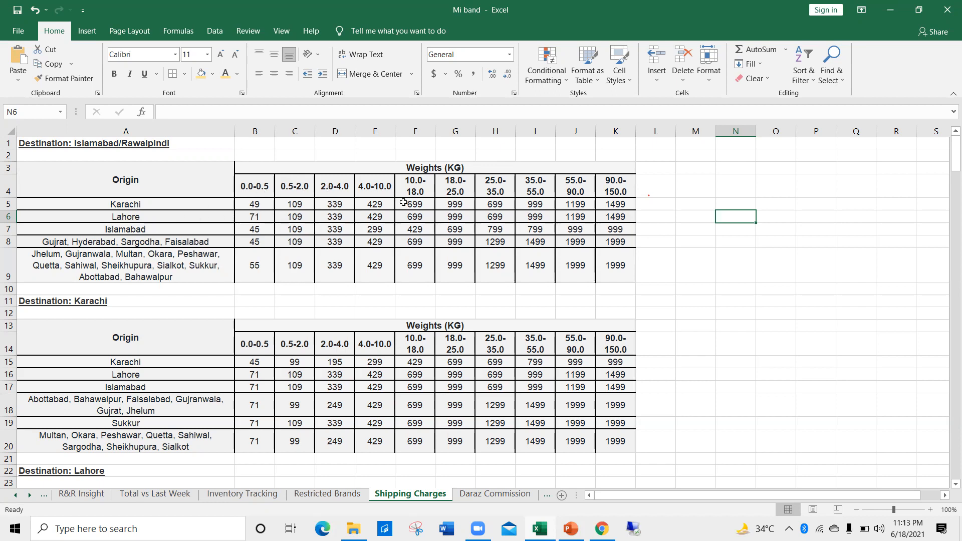
Examine the shipping rates by origin and weight for each destination from Karachi through Gujrat, ending back at the first table
scroll(122, 213, "down", 1)
scroll(122, 213, "down", 1)
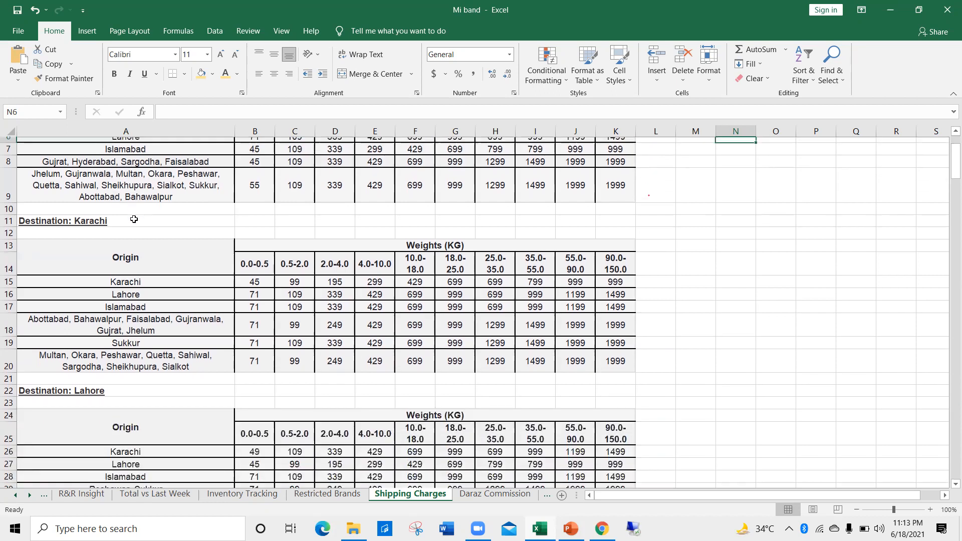
scroll(127, 233, "down", 3)
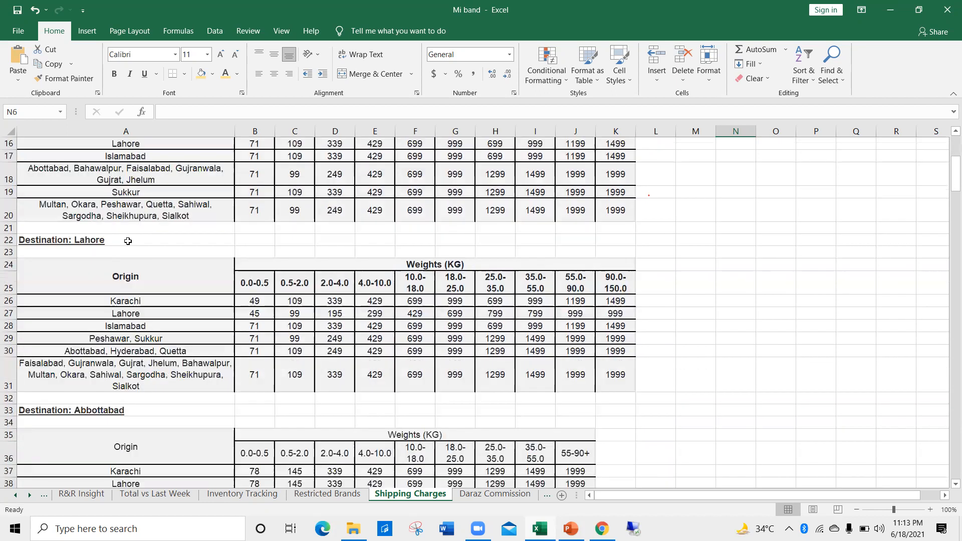
scroll(128, 241, "down", 7)
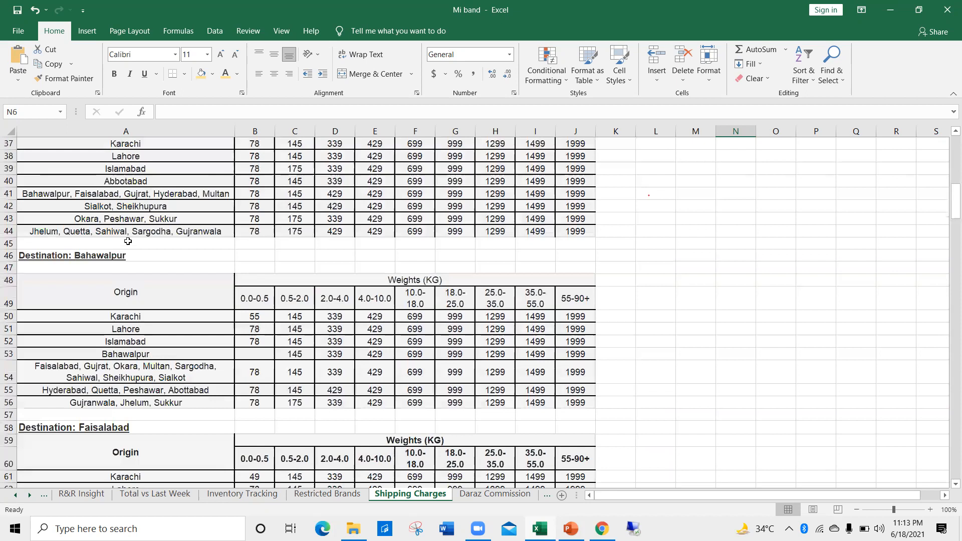
scroll(133, 249, "down", 5)
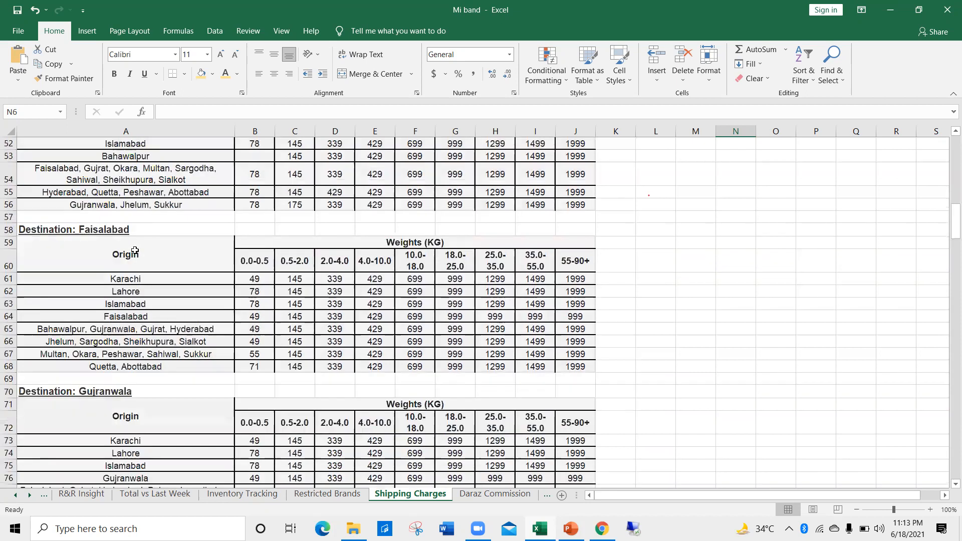
scroll(135, 250, "down", 2)
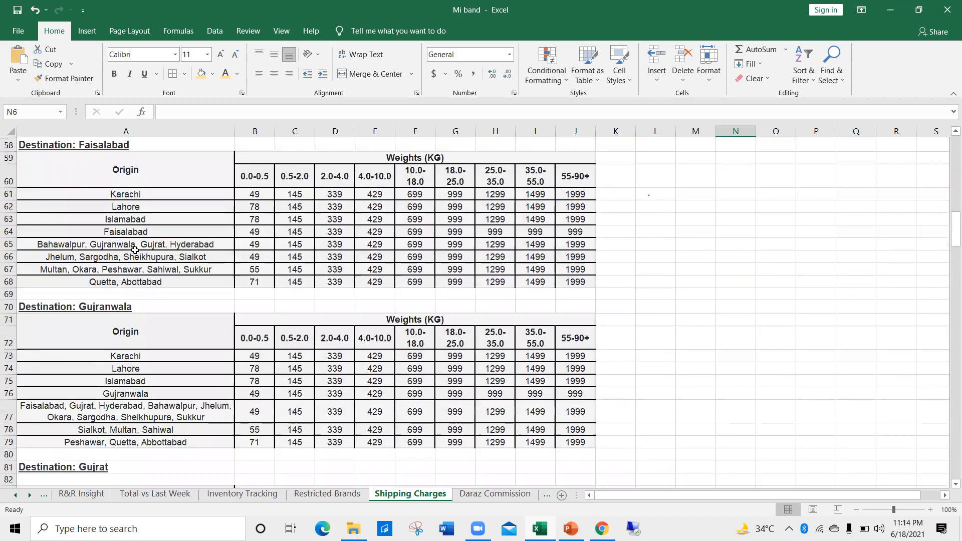
scroll(134, 250, "down", 3)
scroll(135, 252, "up", 11)
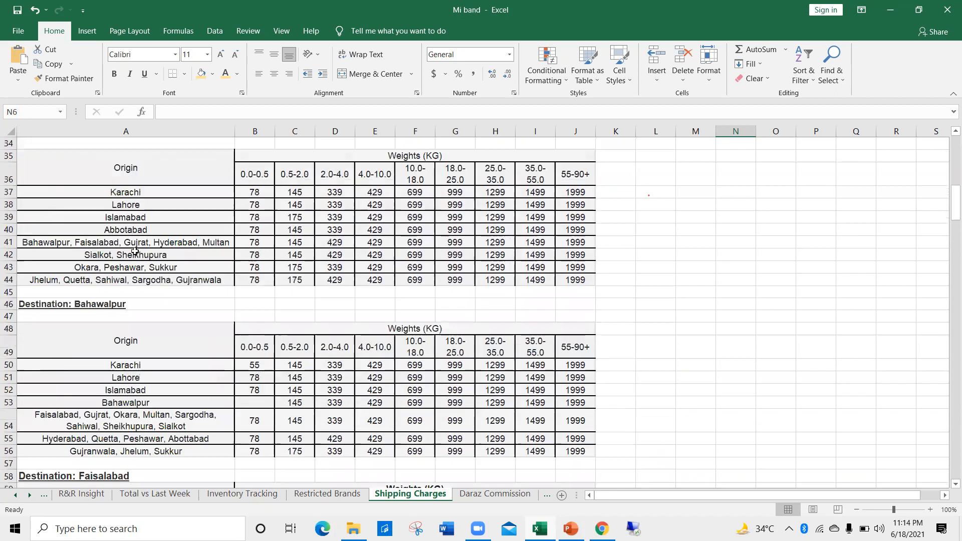
scroll(135, 251, "up", 11)
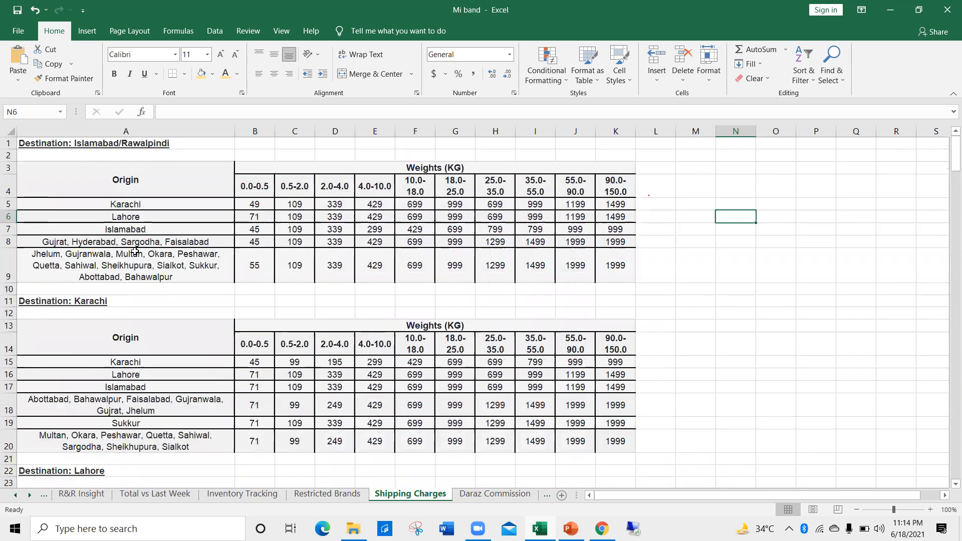
Recheck the costing columns on the General Product Info sheet, then go back to the Shipping Charges sheet
left_click(14, 497)
left_click(14, 497)
left_click(77, 496)
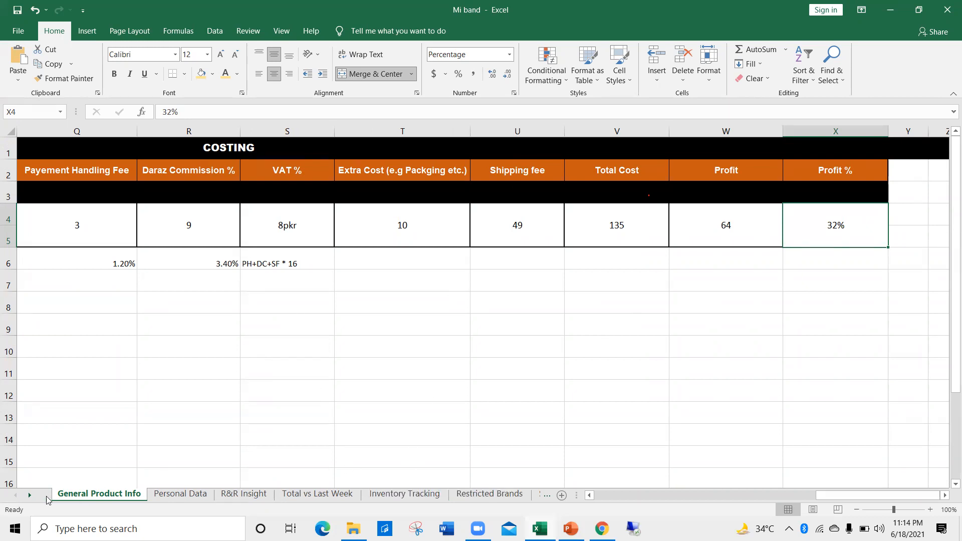
left_click(30, 494)
left_click(29, 495)
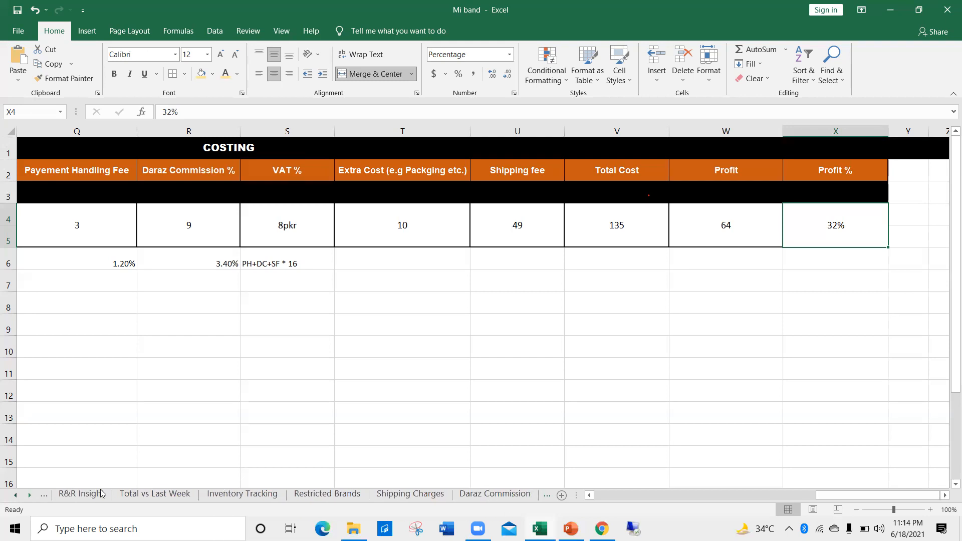
left_click(418, 495)
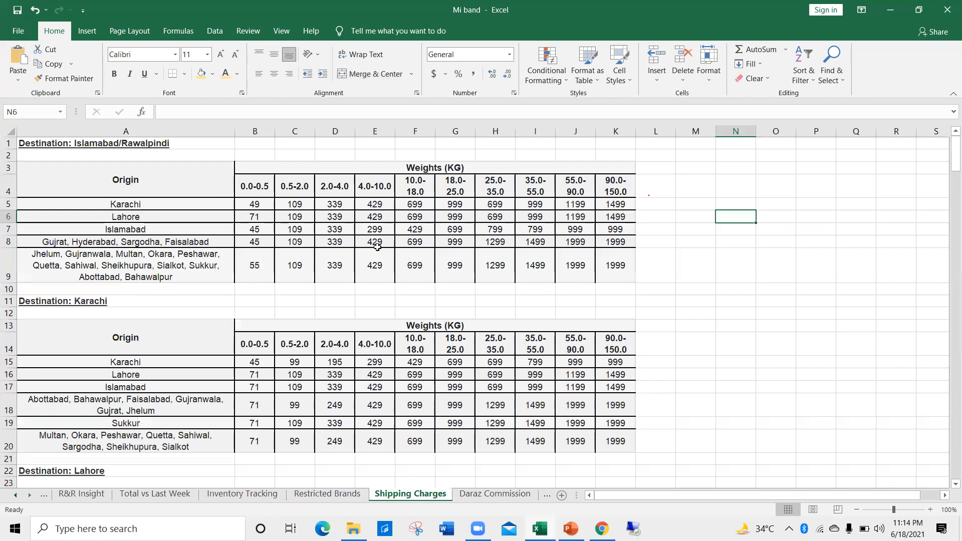
Open the Daraz Commission sheet and view the commission structure from its first categories
key("ctrl+Page_Down")
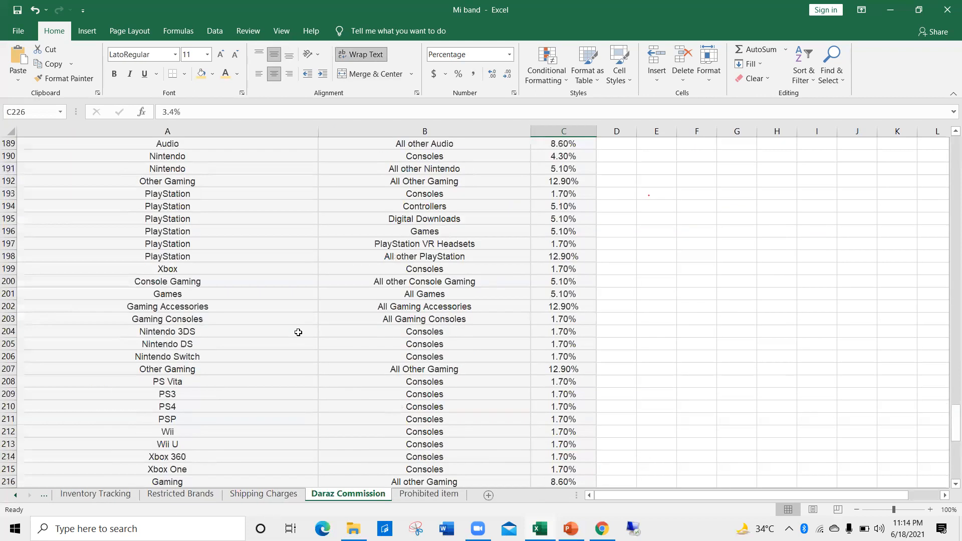
left_click_drag(955, 423, 948, 135)
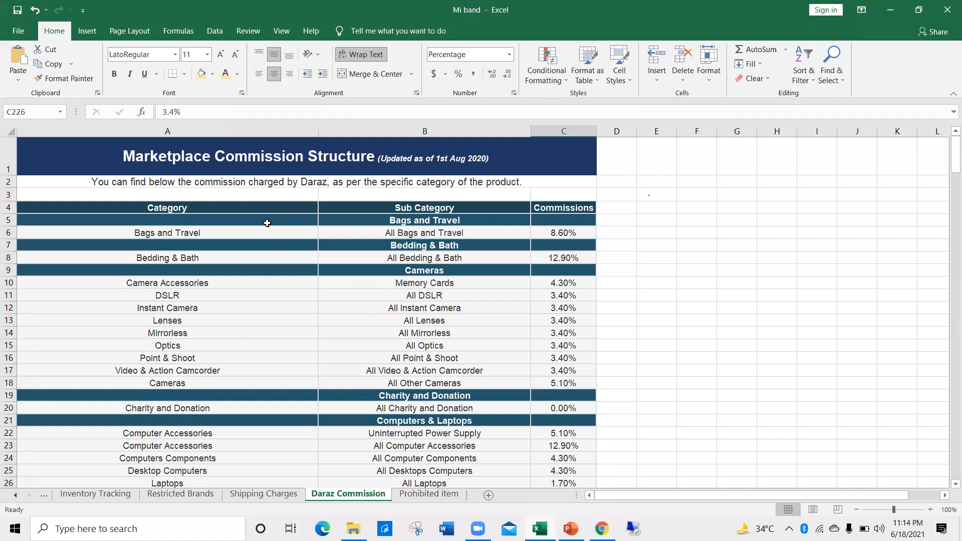
Examine the commission rates by category from Bedding & Bath through Home Appliances on the Daraz Commission sheet
scroll(267, 223, "down", 2)
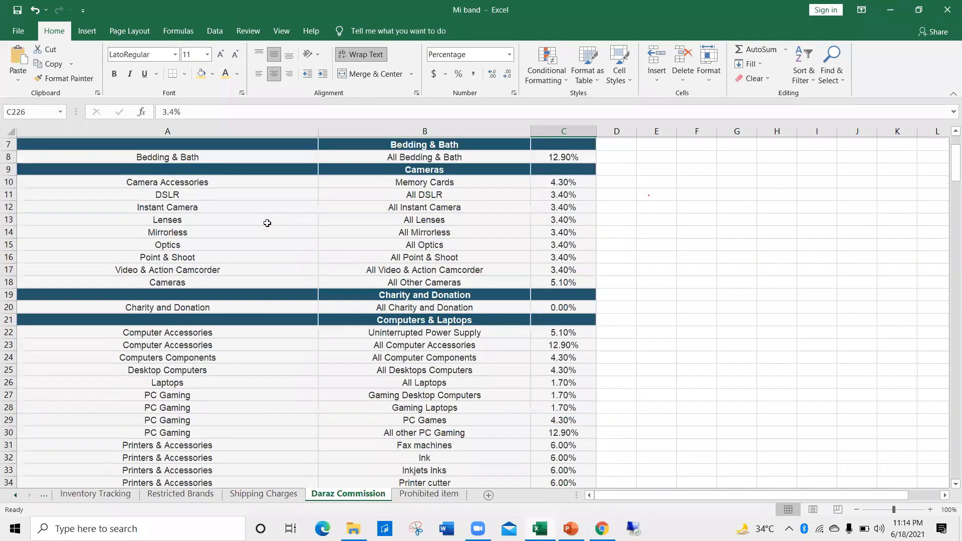
scroll(183, 275, "down", 7)
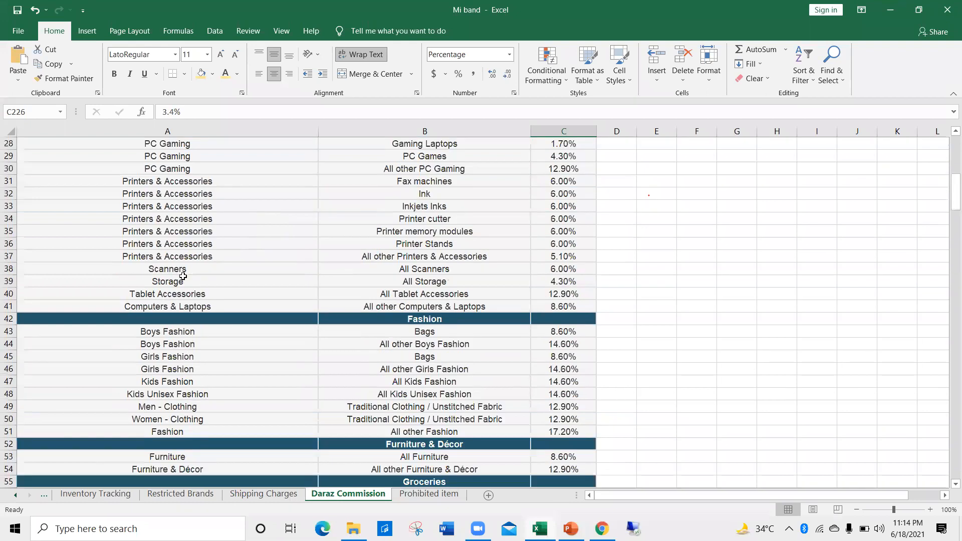
scroll(428, 485, "down", 9)
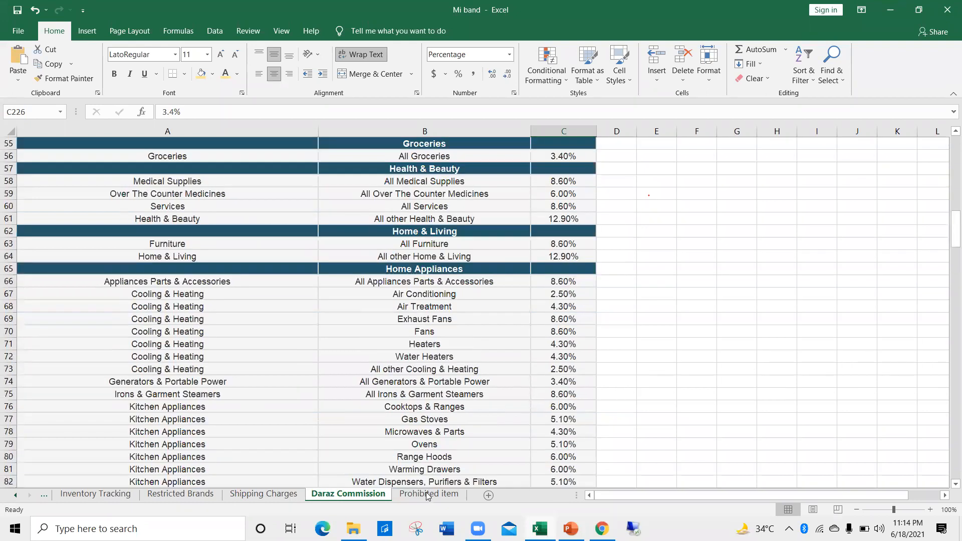
Open the Prohibited item sheet and examine the whole list from Edibles and drinks to the medicine category, ending back at its start
left_click(426, 496)
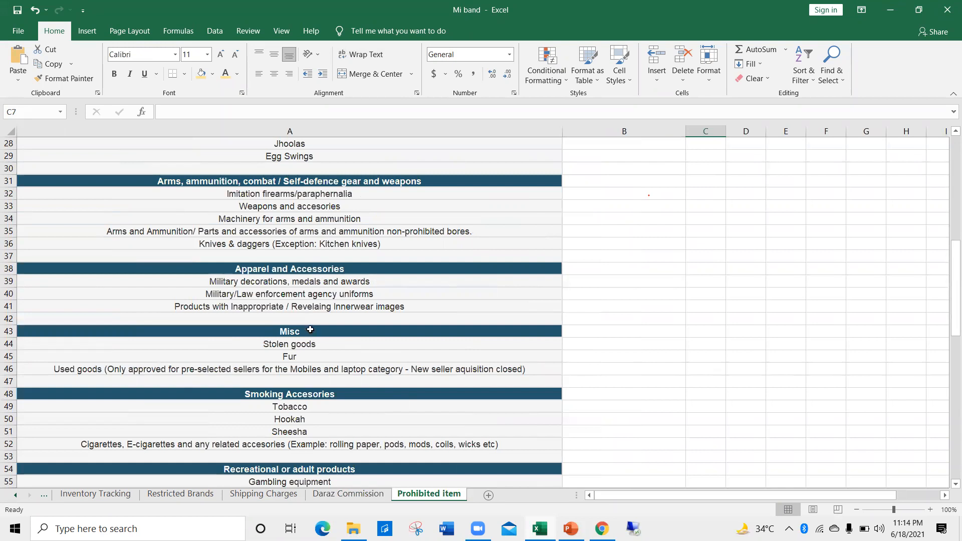
scroll(308, 322, "down", 1)
scroll(307, 322, "up", 5)
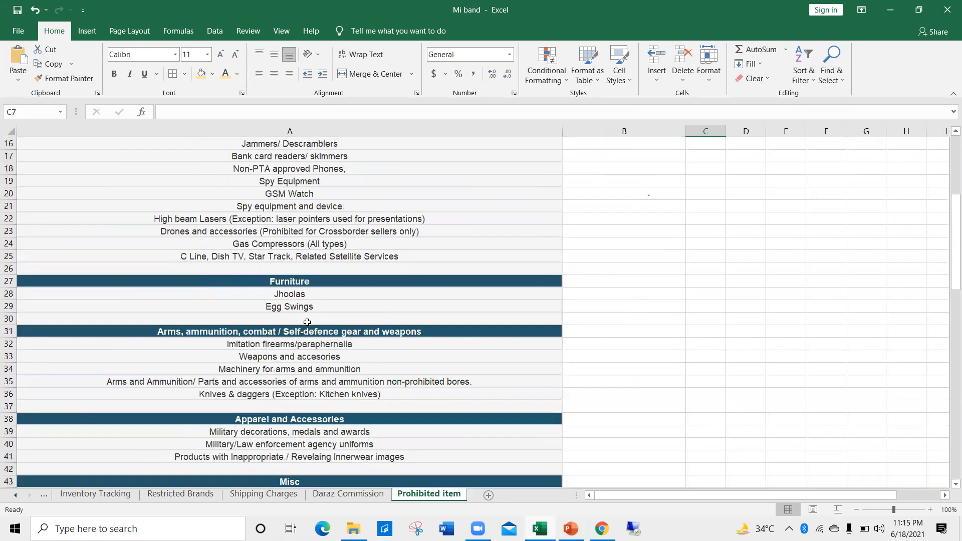
scroll(308, 322, "up", 5)
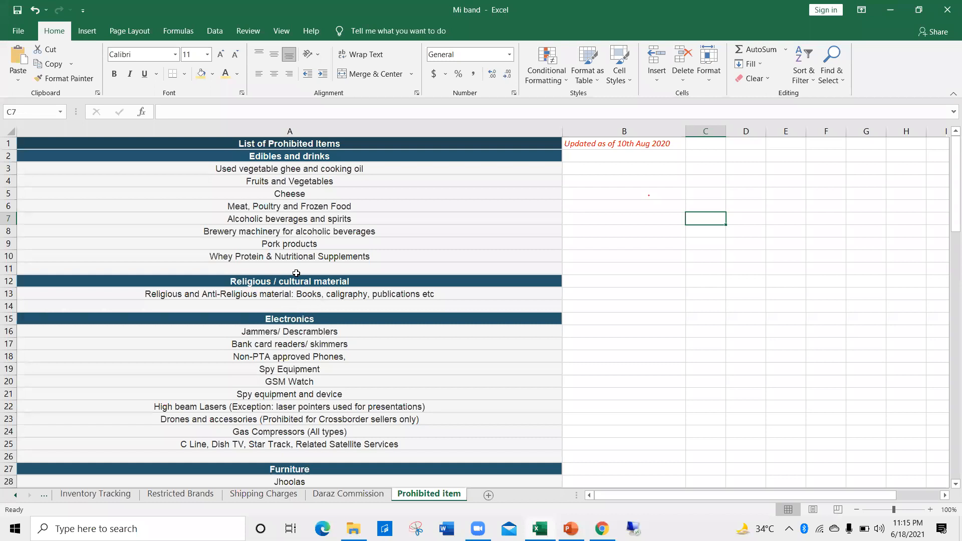
scroll(296, 274, "down", 6)
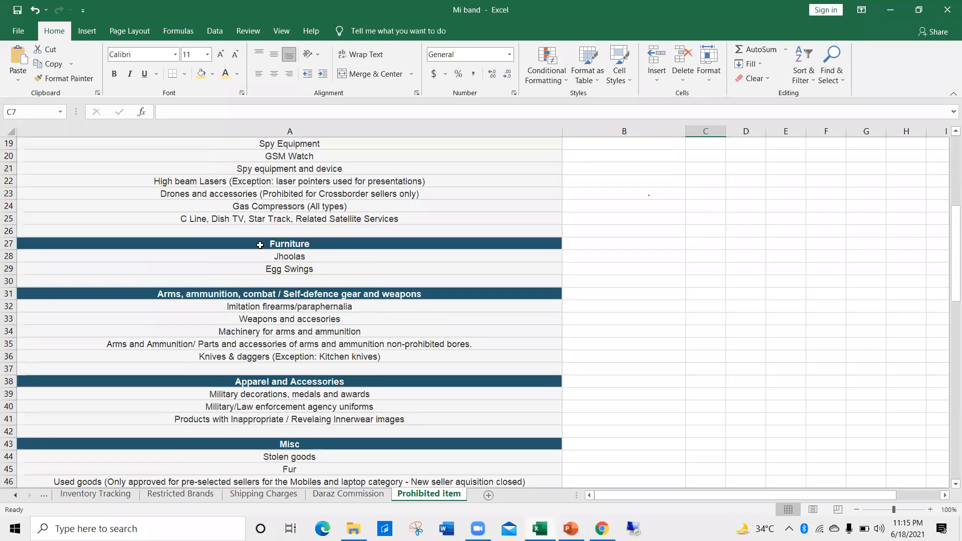
scroll(210, 236, "down", 2)
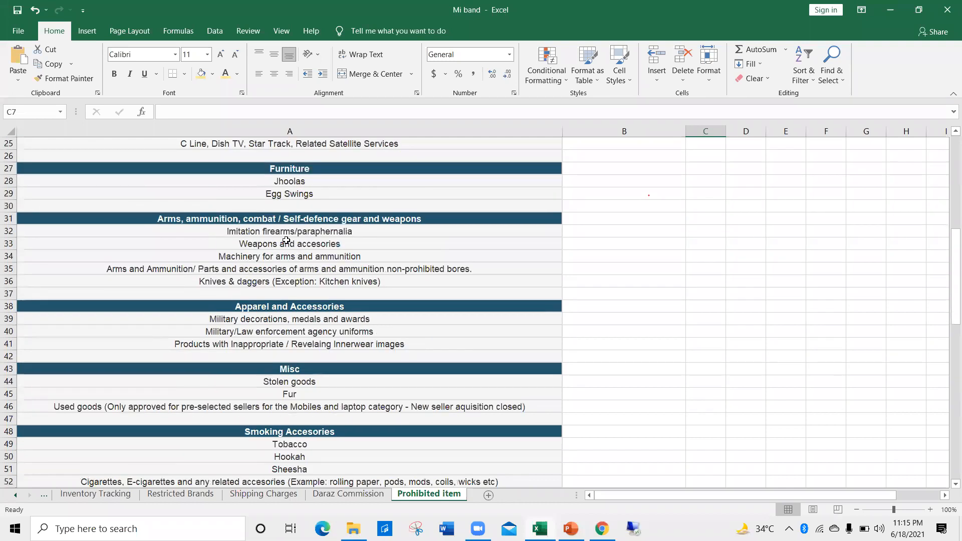
scroll(286, 240, "down", 2)
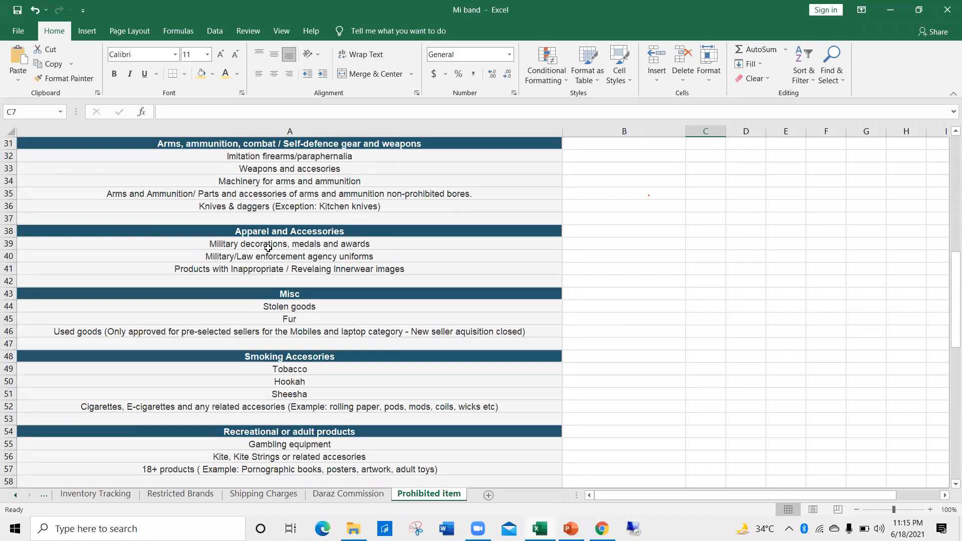
scroll(262, 256, "down", 15)
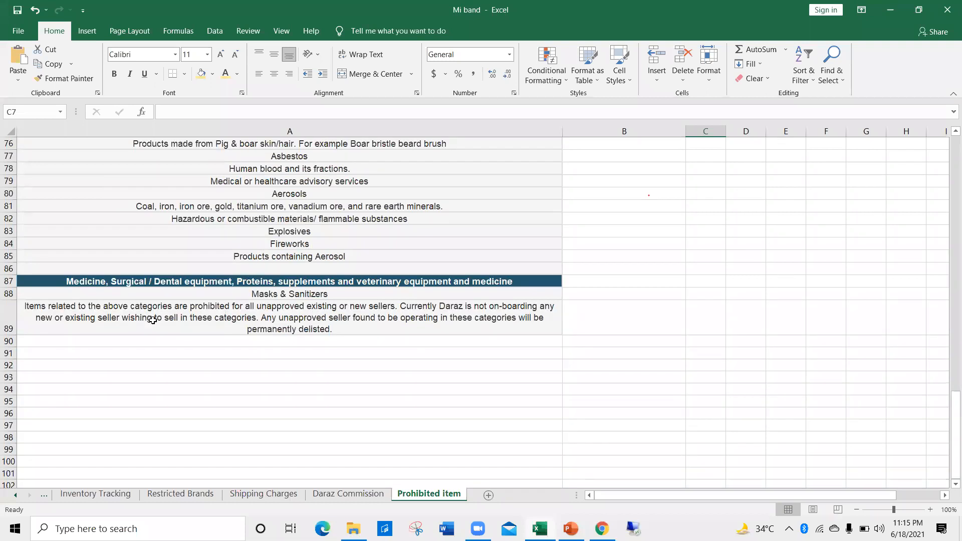
scroll(152, 321, "up", 20)
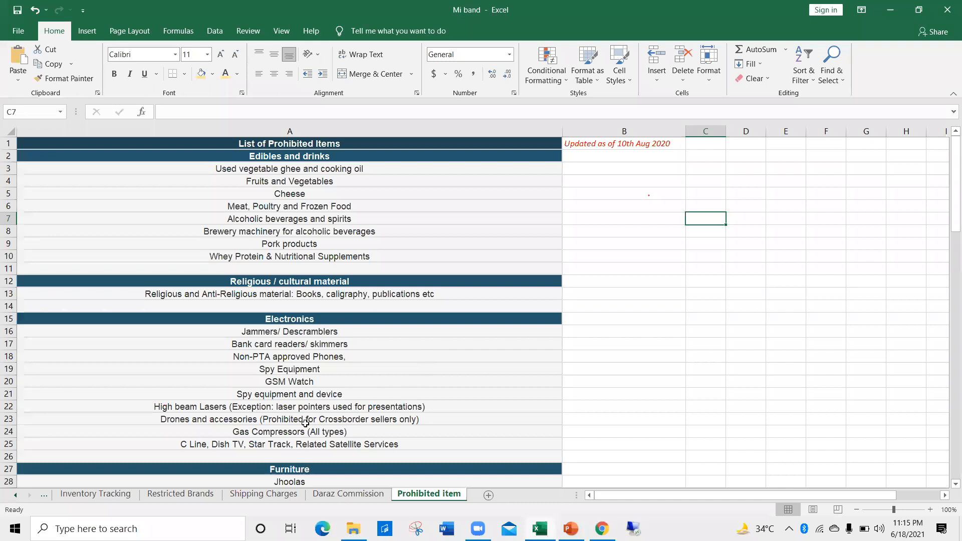
Return to the General Product Info sheet and review the costing columns from Landing Cost to Profit %
left_click(15, 496)
left_click(14, 495)
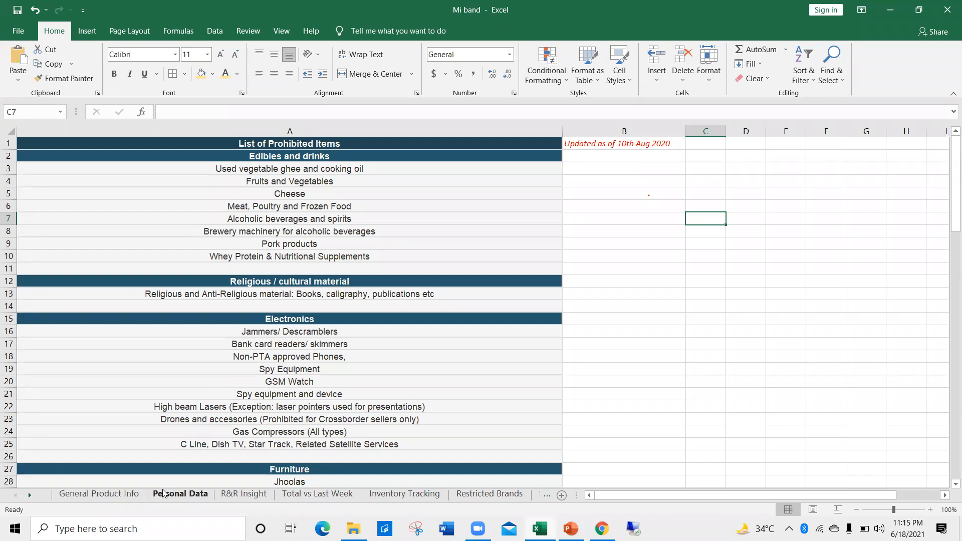
left_click(109, 498)
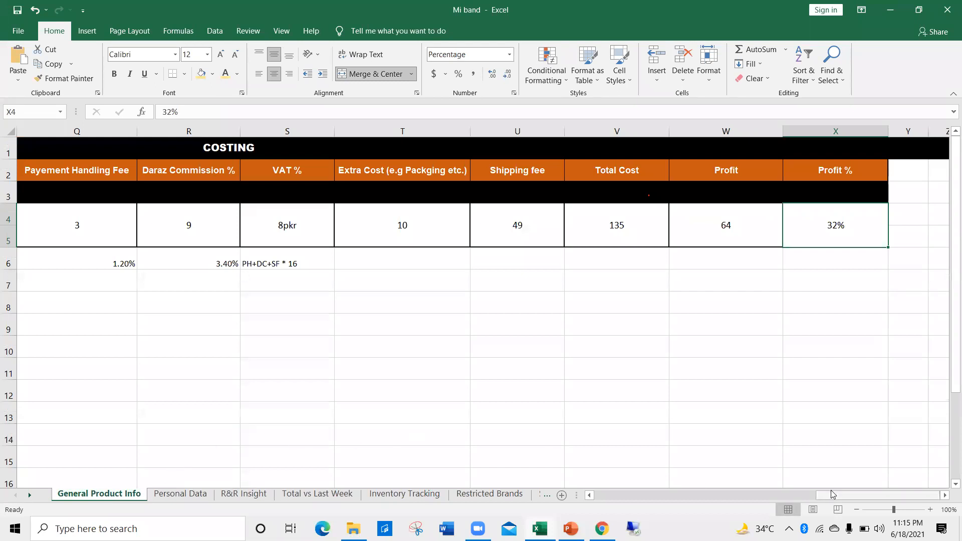
left_click_drag(825, 496, 808, 496)
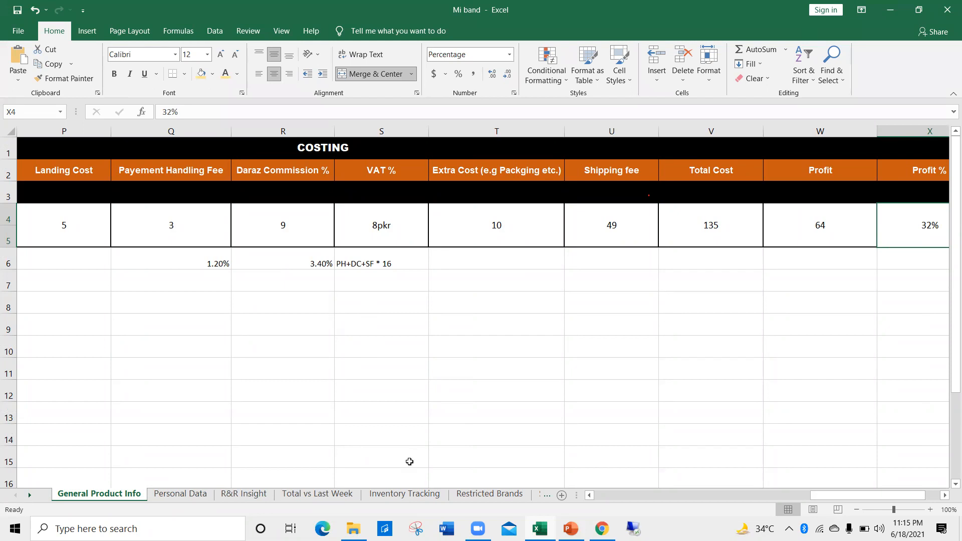
View the Personal Data, R&R Insight and Total vs Last Week sheets one after another
left_click(176, 494)
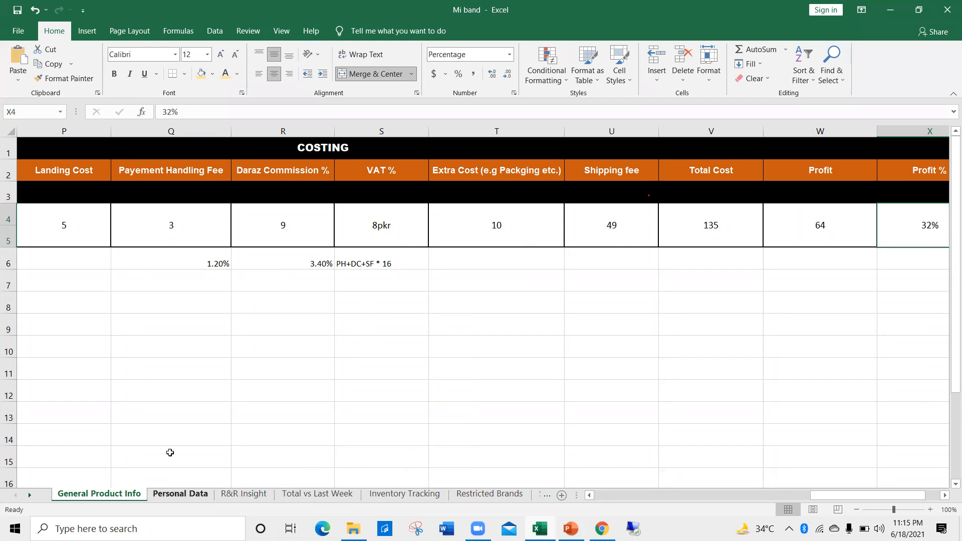
left_click(244, 495)
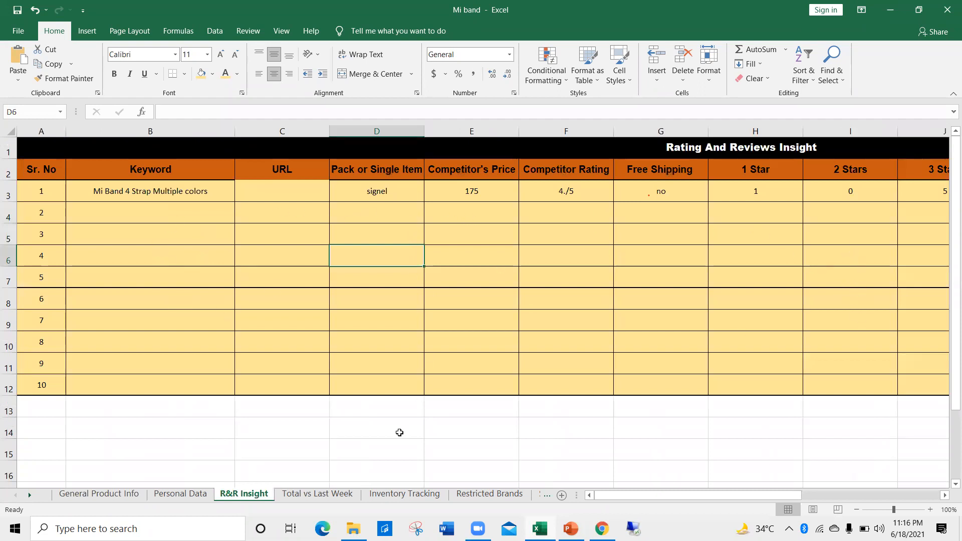
left_click(339, 494)
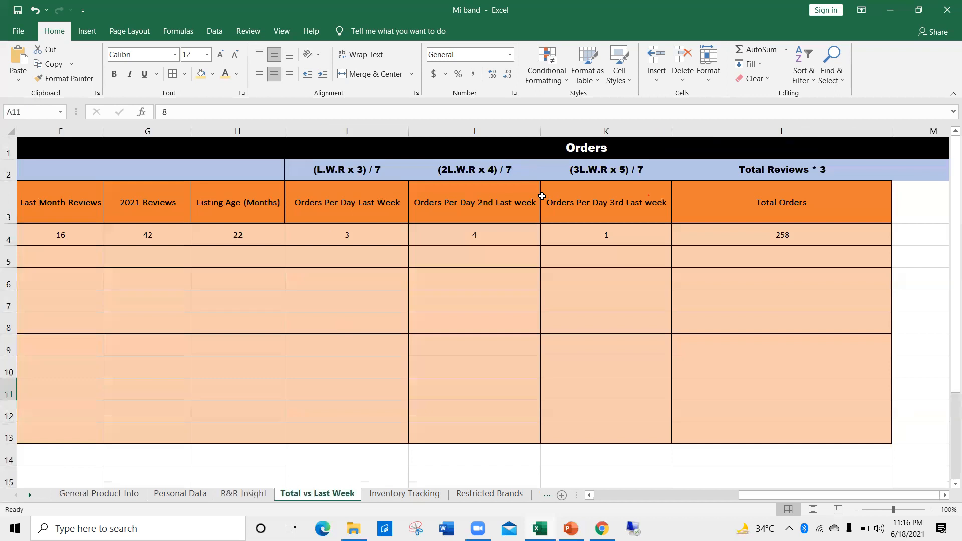